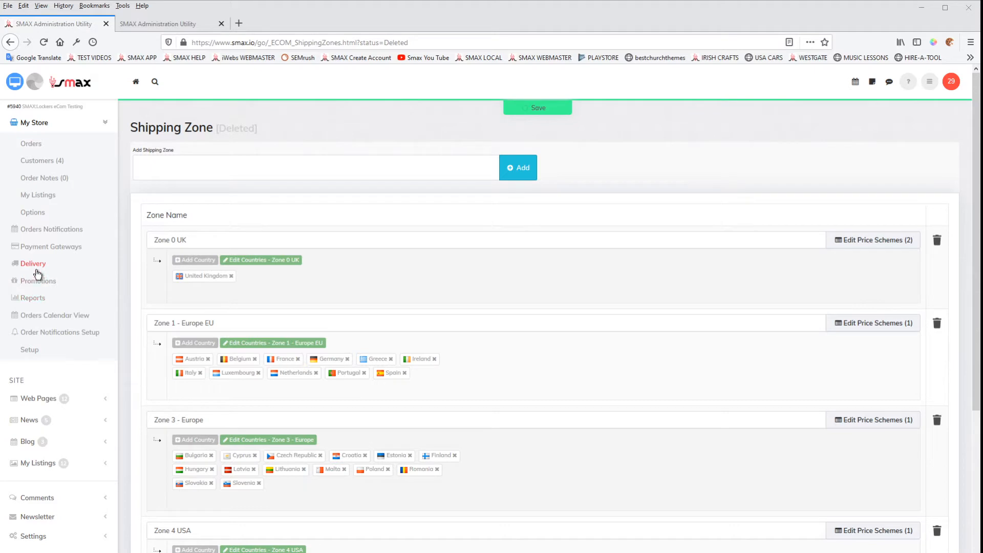
Examine the store's shipping zones and the countries assigned to each one
{"action": "scroll", "coordinate": [575, 394], "scroll_direction": "down", "scroll_amount": 4}
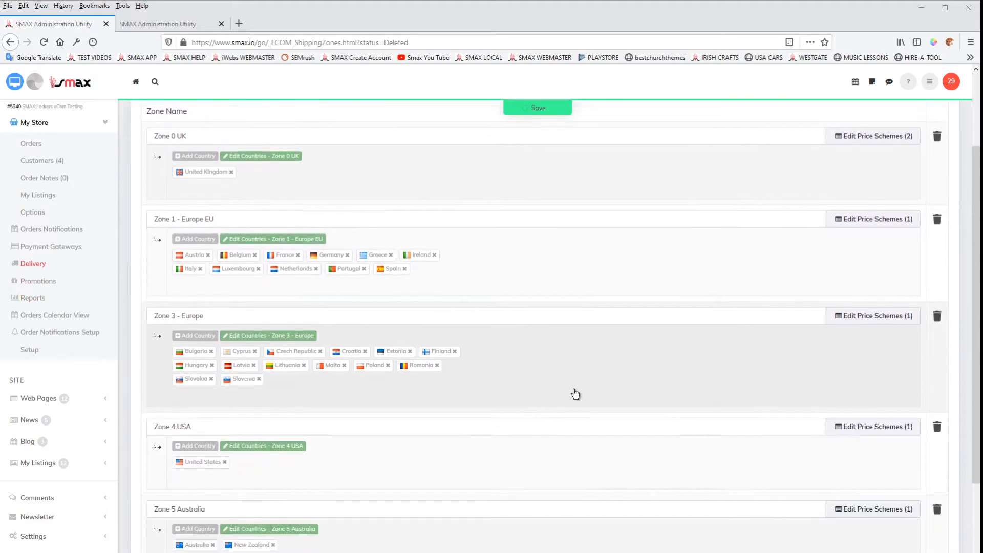
{"action": "scroll", "coordinate": [560, 390], "scroll_direction": "up", "scroll_amount": 4}
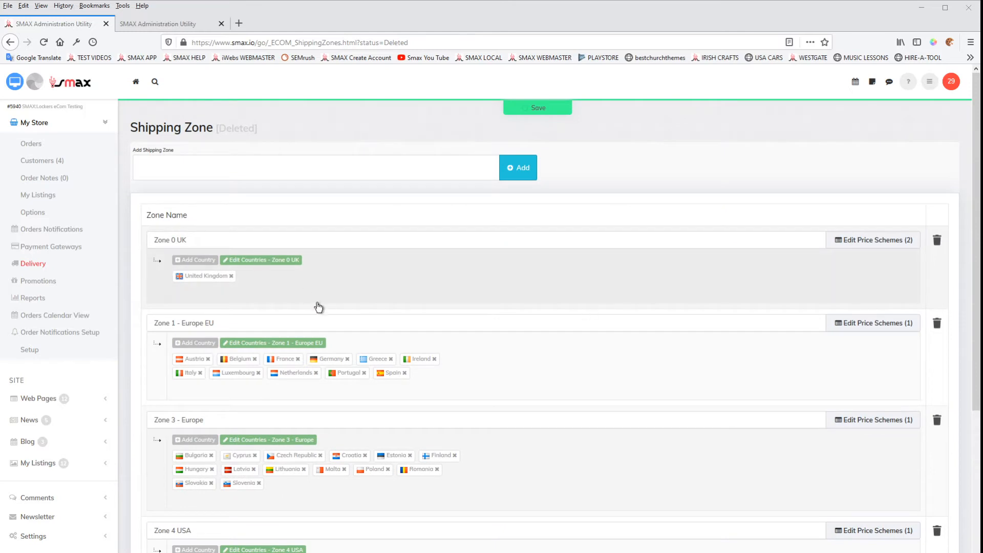
{"action": "scroll", "coordinate": [319, 307], "scroll_direction": "down", "scroll_amount": 3}
{"action": "scroll", "coordinate": [252, 331], "scroll_direction": "down", "scroll_amount": 1}
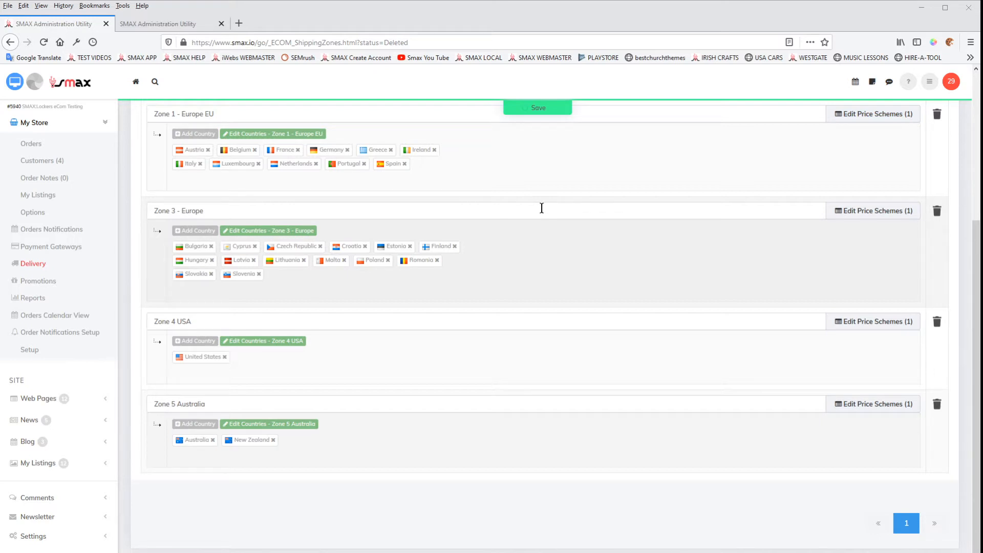
{"action": "scroll", "coordinate": [463, 210], "scroll_direction": "up", "scroll_amount": 1}
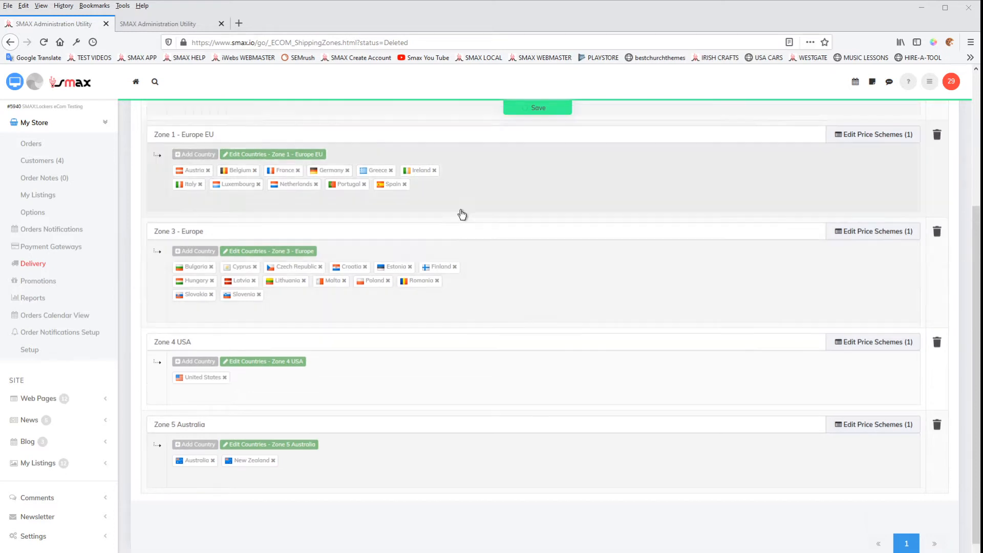
{"action": "scroll", "coordinate": [573, 235], "scroll_direction": "up", "scroll_amount": 1}
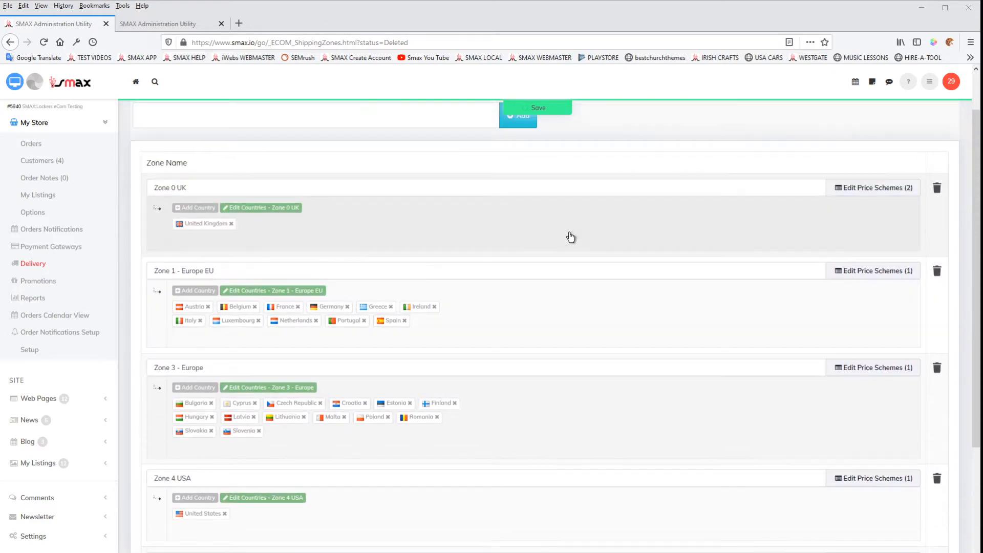
{"action": "scroll", "coordinate": [504, 320], "scroll_direction": "down", "scroll_amount": 1}
{"action": "scroll", "coordinate": [503, 320], "scroll_direction": "down", "scroll_amount": 1}
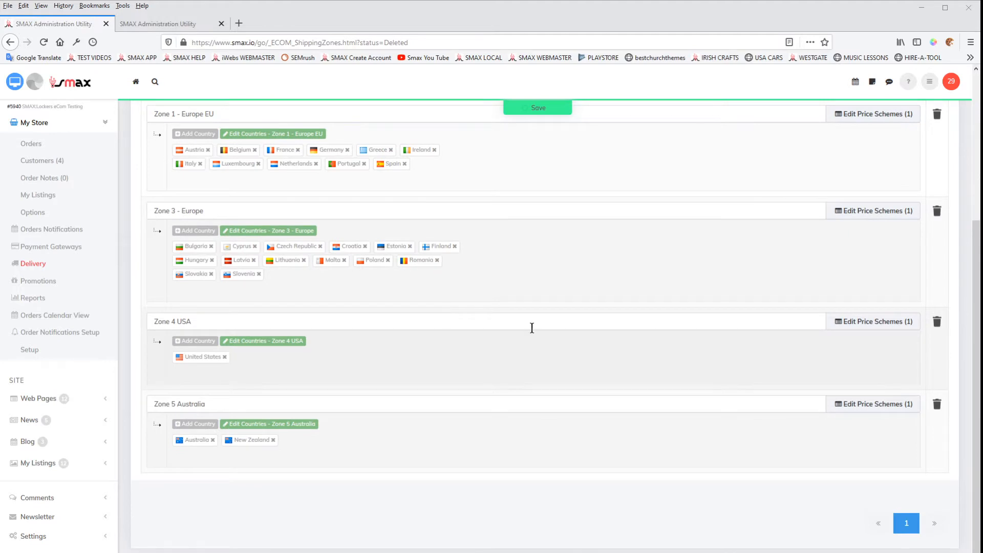
{"action": "scroll", "coordinate": [513, 266], "scroll_direction": "up", "scroll_amount": 5}
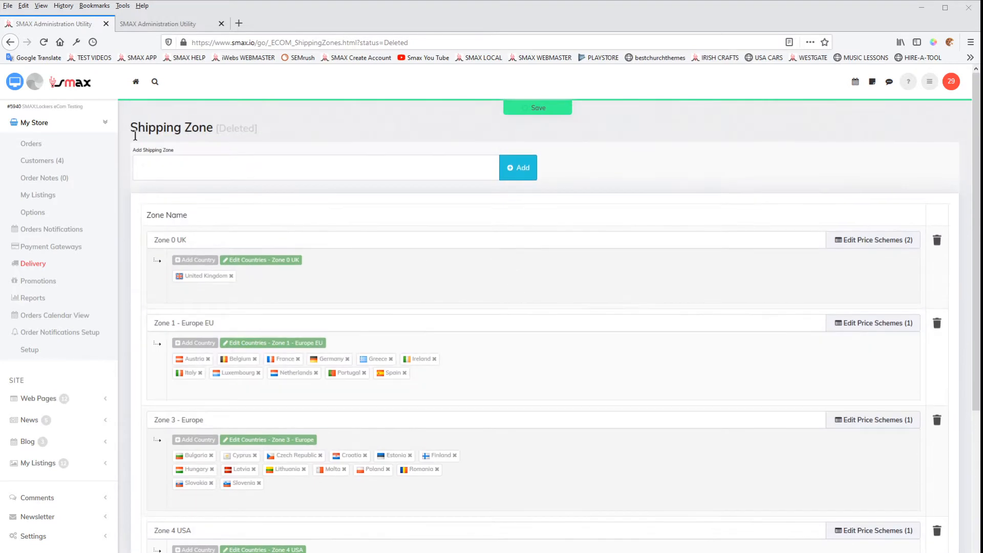
Switch to the storefront preview and examine the Sign Up page's shopping cart, delivery charge and delivery address country
{"action": "left_click", "coordinate": [162, 24]}
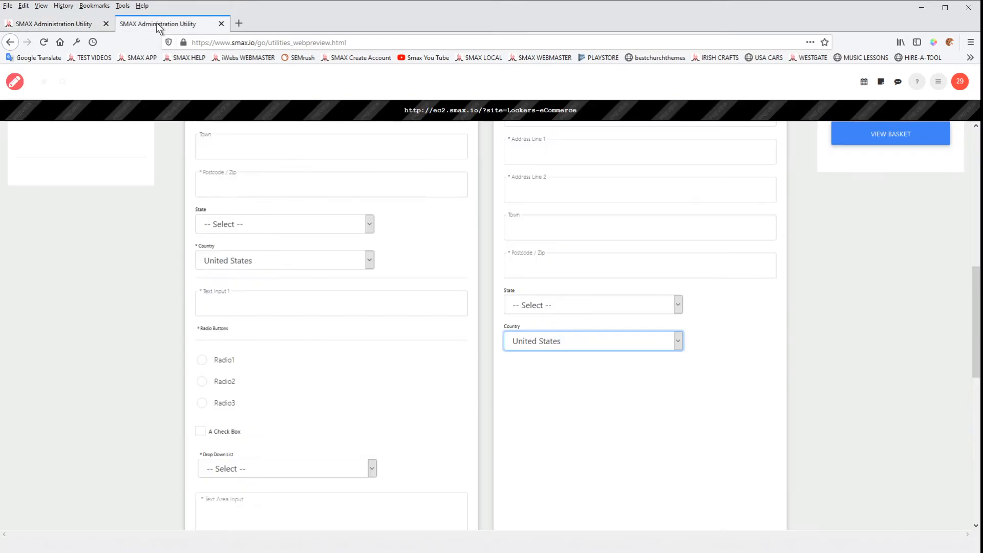
{"action": "scroll", "coordinate": [752, 280], "scroll_direction": "up", "scroll_amount": 10}
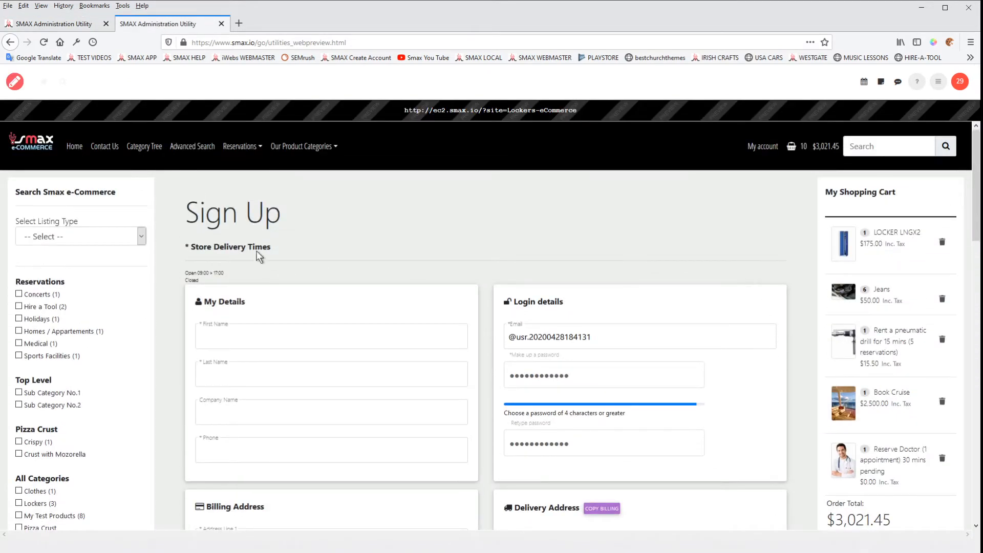
{"action": "scroll", "coordinate": [862, 238], "scroll_direction": "down", "scroll_amount": 3}
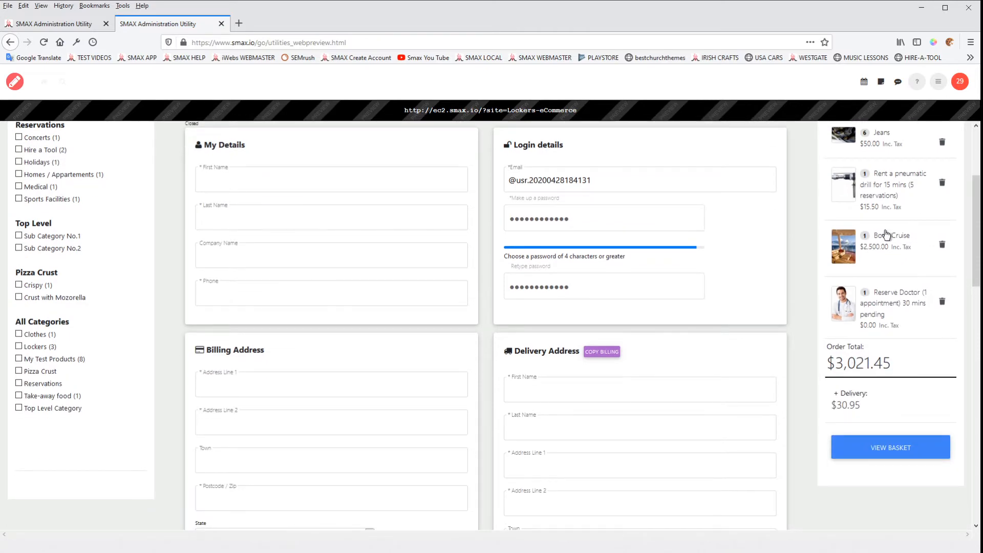
{"action": "scroll", "coordinate": [886, 233], "scroll_direction": "up", "scroll_amount": 2}
{"action": "scroll", "coordinate": [867, 377], "scroll_direction": "down", "scroll_amount": 5}
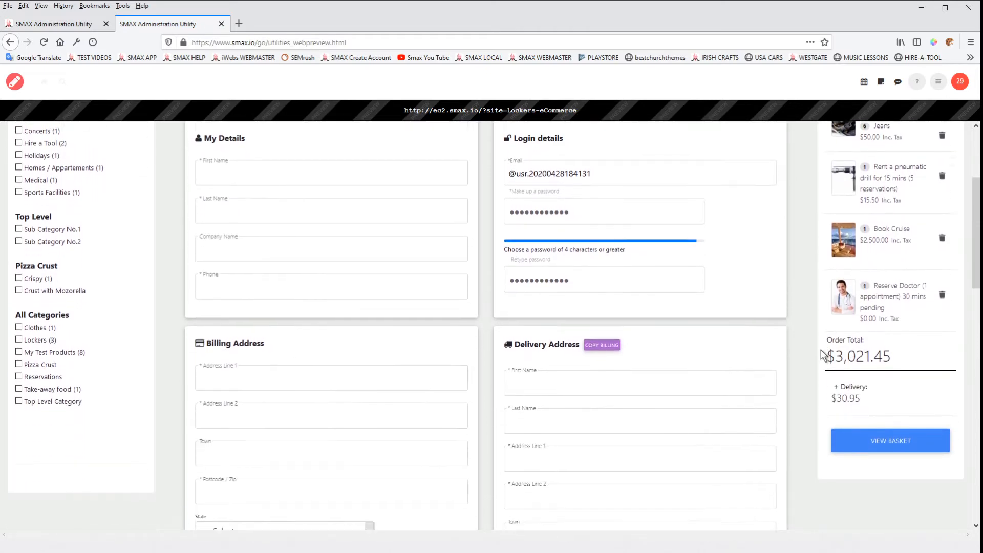
{"action": "scroll", "coordinate": [794, 207], "scroll_direction": "up", "scroll_amount": 6}
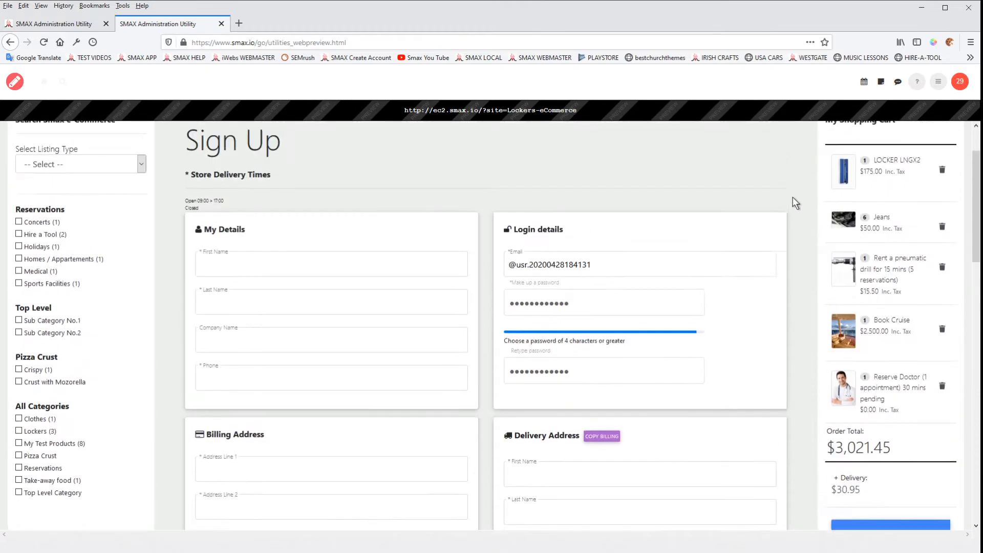
{"action": "scroll", "coordinate": [793, 397], "scroll_direction": "down", "scroll_amount": 8}
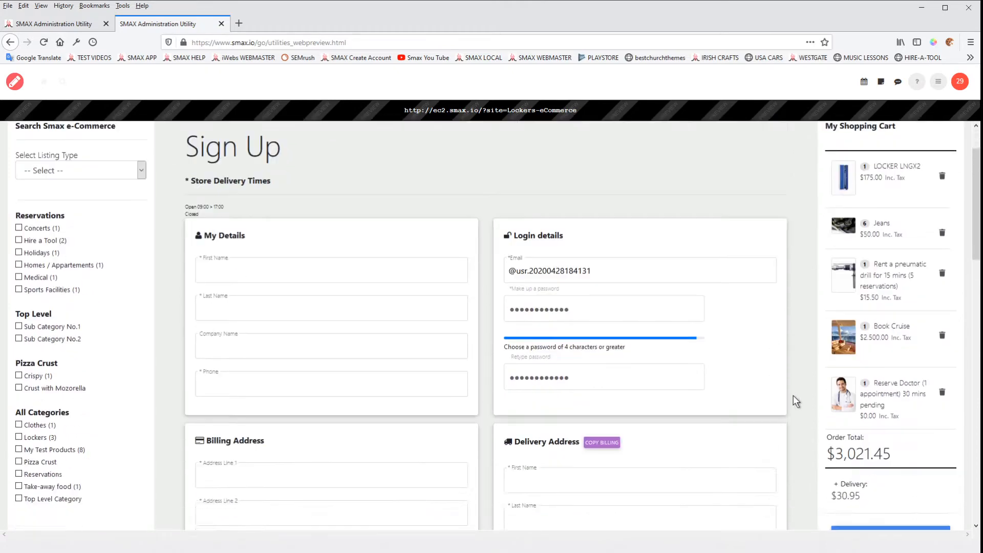
{"action": "scroll", "coordinate": [792, 401], "scroll_direction": "down", "scroll_amount": 2}
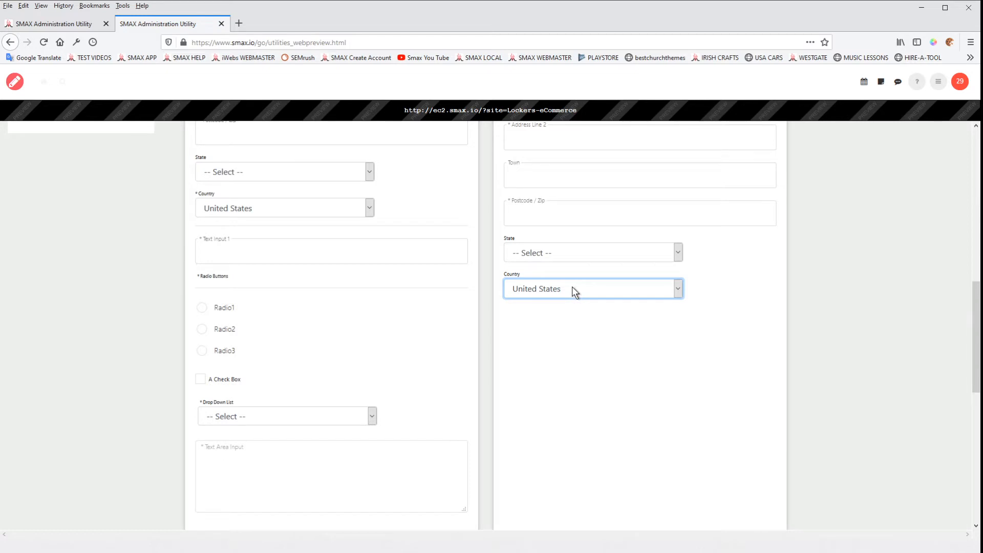
{"action": "left_click", "coordinate": [853, 314]}
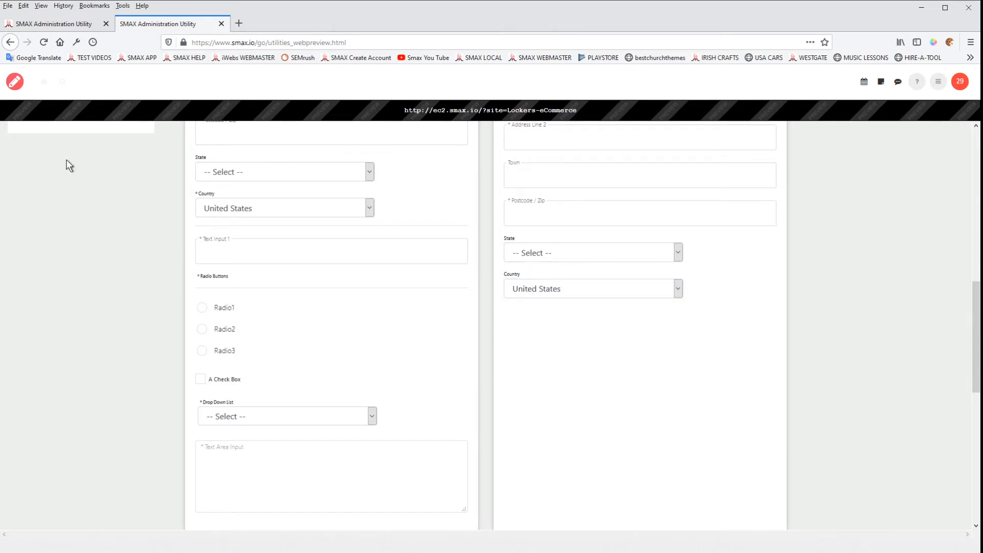
Return to the shipping zones page and look through the zones from Zone 0 UK to Zone 5 Australia
{"action": "left_click", "coordinate": [45, 23]}
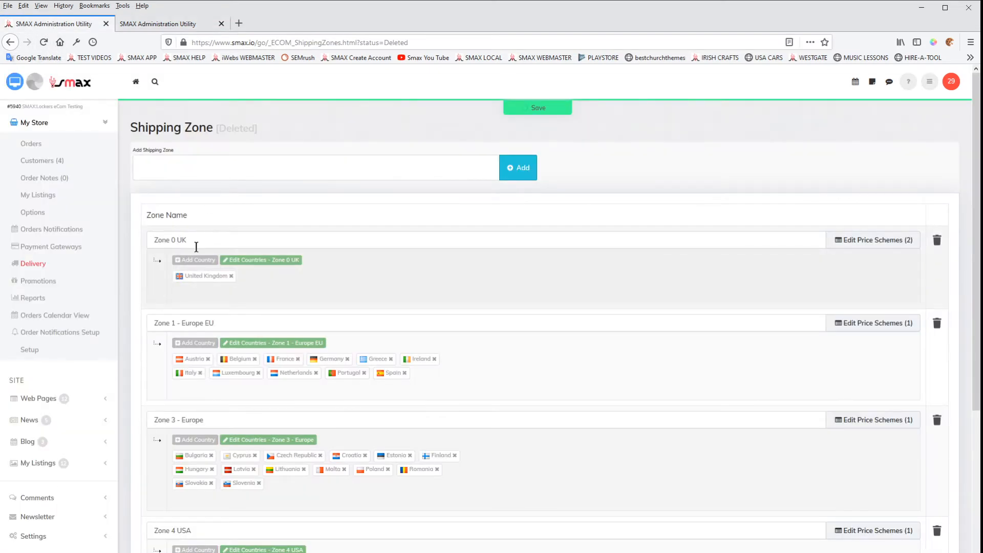
{"action": "scroll", "coordinate": [246, 360], "scroll_direction": "down", "scroll_amount": 4}
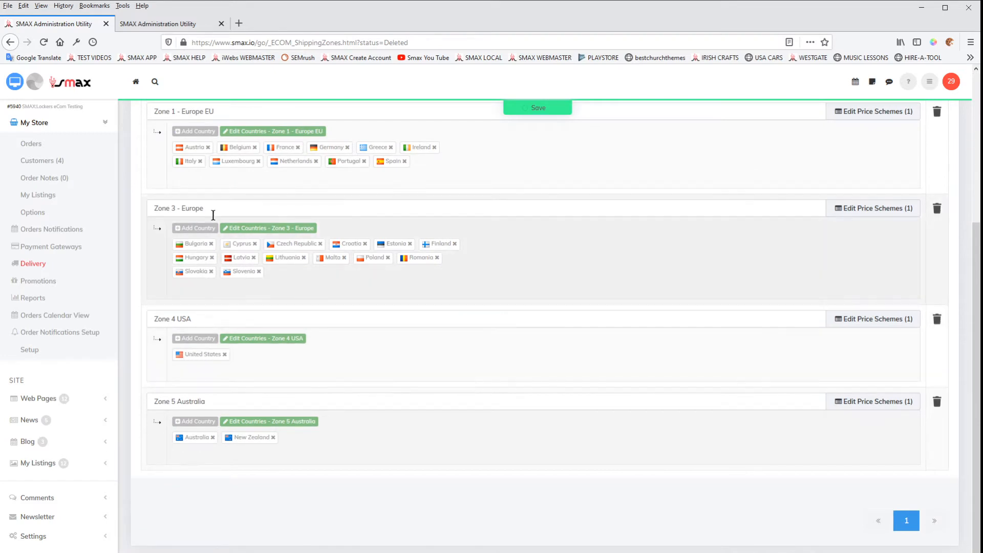
{"action": "scroll", "coordinate": [212, 221], "scroll_direction": "up", "scroll_amount": 4}
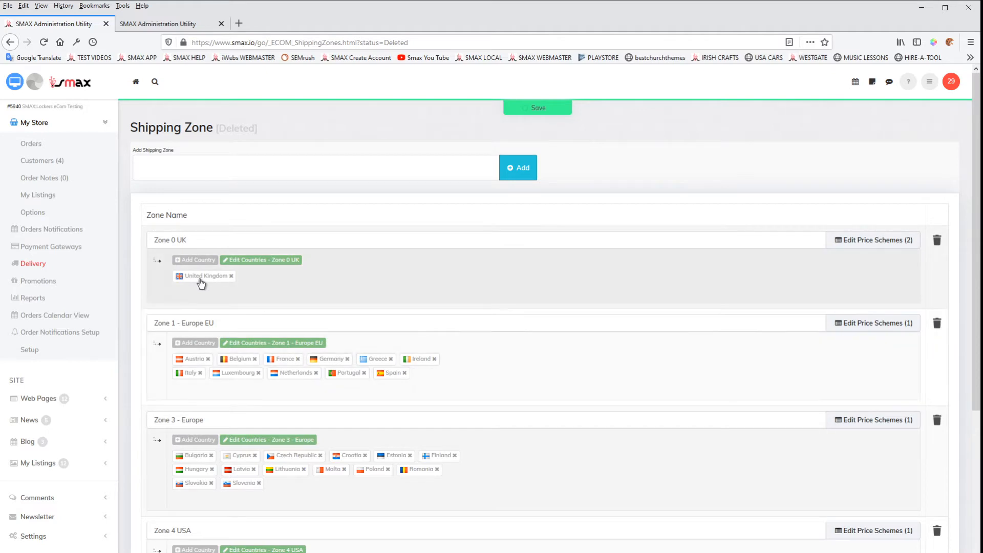
Set the delivery address country to Italy on the storefront's Sign Up page, checking it against the shipping zones
{"action": "left_click", "coordinate": [153, 22]}
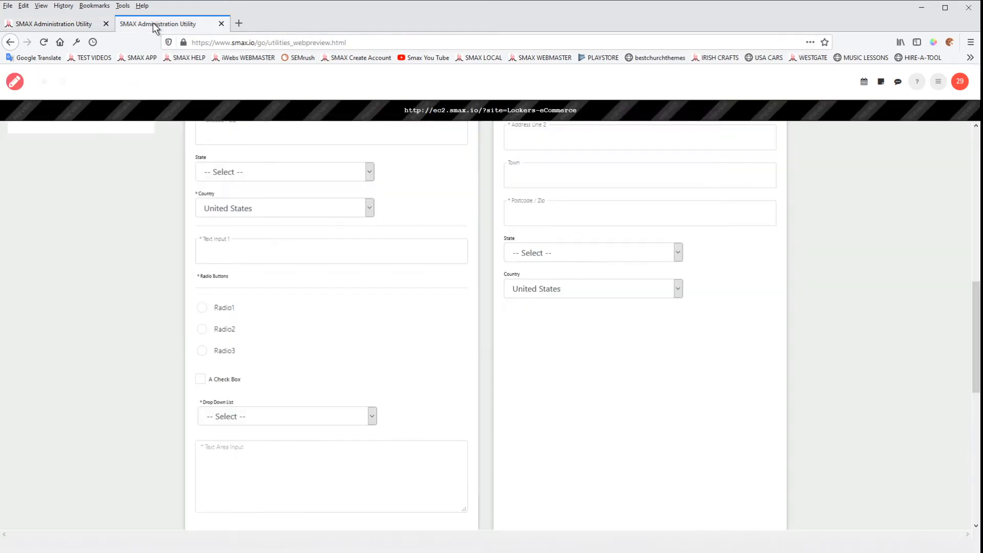
{"action": "left_click", "coordinate": [679, 289]}
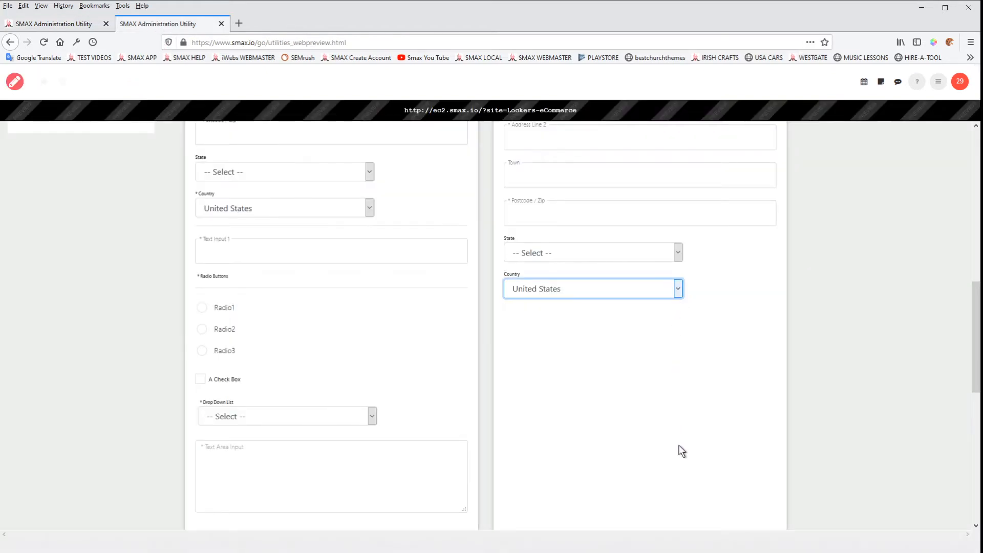
{"action": "key", "text": "Up"}
{"action": "left_click", "coordinate": [78, 24]}
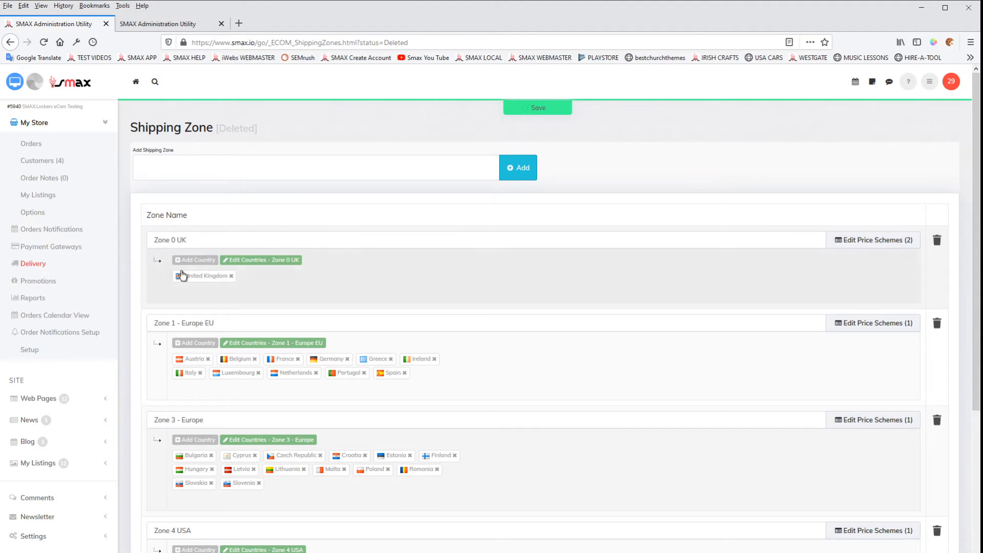
{"action": "left_click", "coordinate": [150, 25]}
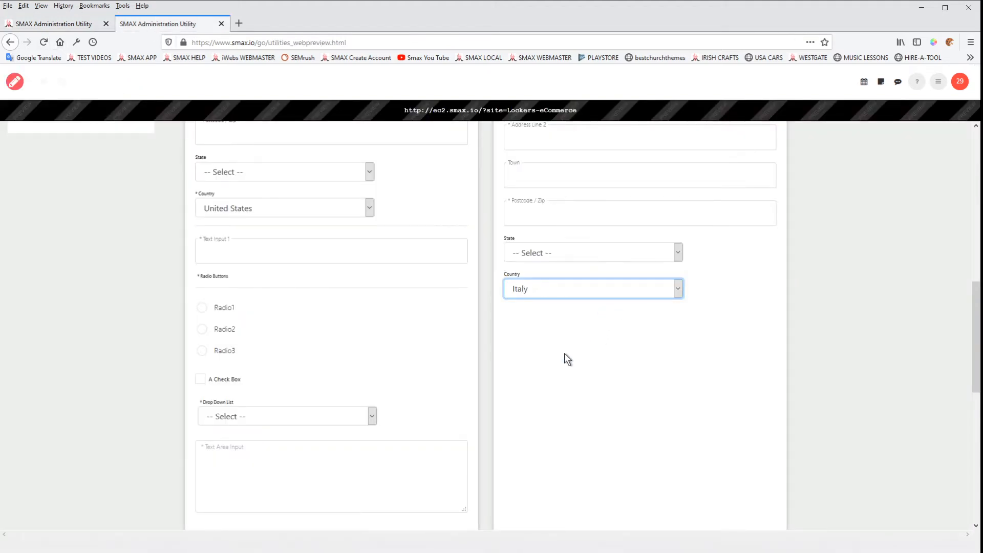
Compare the countries in each shipping zone with the delivery country chosen in the storefront preview
{"action": "left_click", "coordinate": [54, 26]}
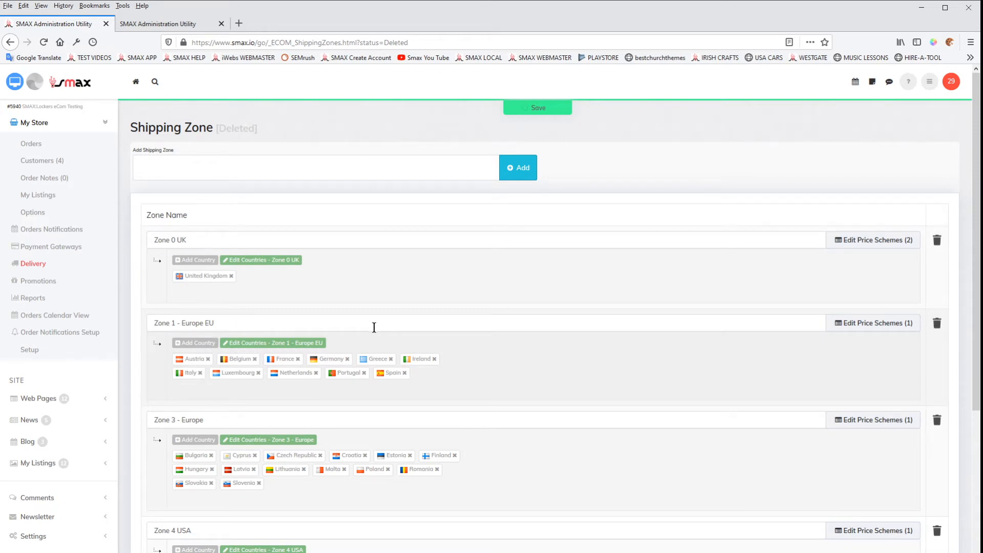
{"action": "scroll", "coordinate": [597, 386], "scroll_direction": "down", "scroll_amount": 4}
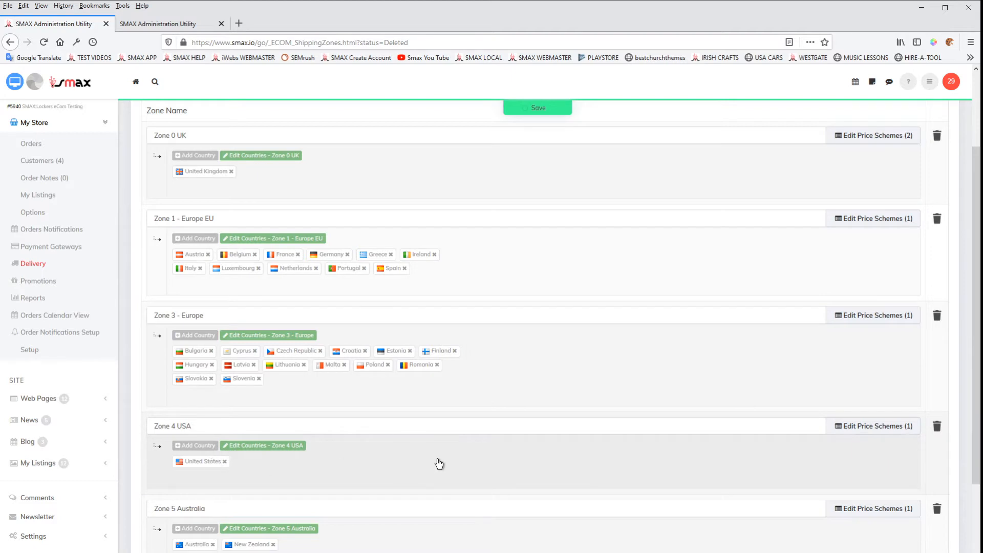
{"action": "scroll", "coordinate": [438, 463], "scroll_direction": "down", "scroll_amount": 1}
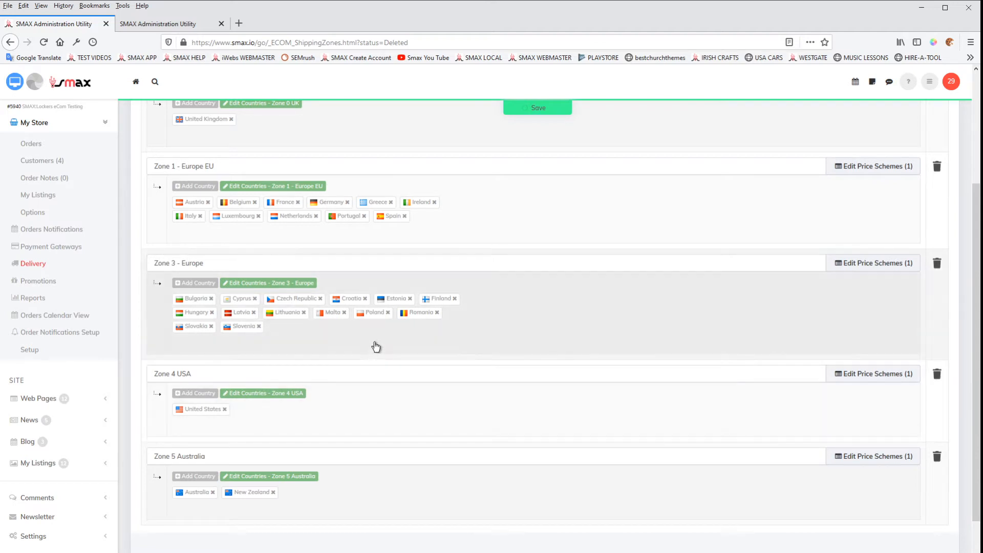
{"action": "scroll", "coordinate": [420, 378], "scroll_direction": "up", "scroll_amount": 1}
{"action": "scroll", "coordinate": [312, 303], "scroll_direction": "up", "scroll_amount": 2}
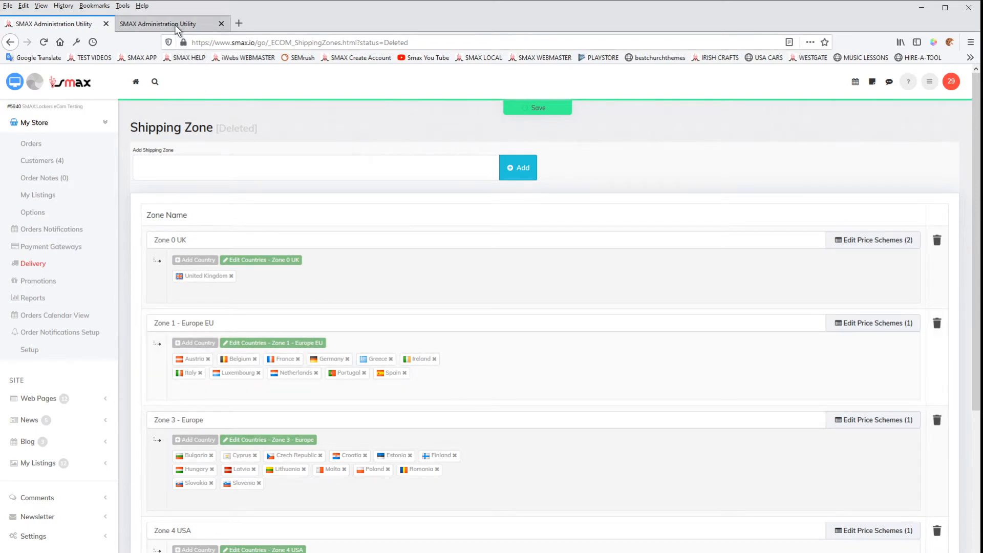
{"action": "left_click", "coordinate": [175, 27]}
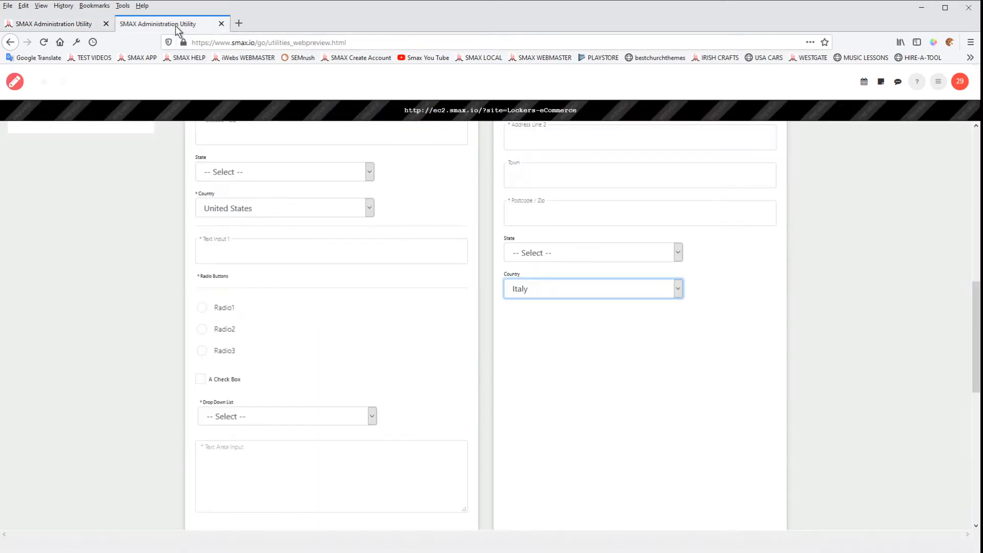
View the price schemes of Zone 1 - Europe EU and return to the list of shipping zones
{"action": "left_click", "coordinate": [66, 24]}
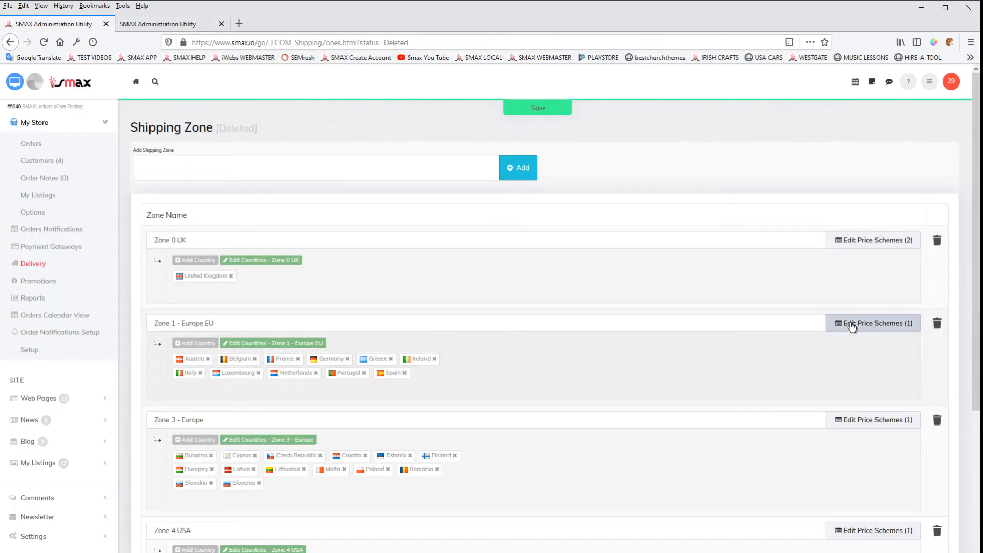
{"action": "left_click", "coordinate": [849, 325]}
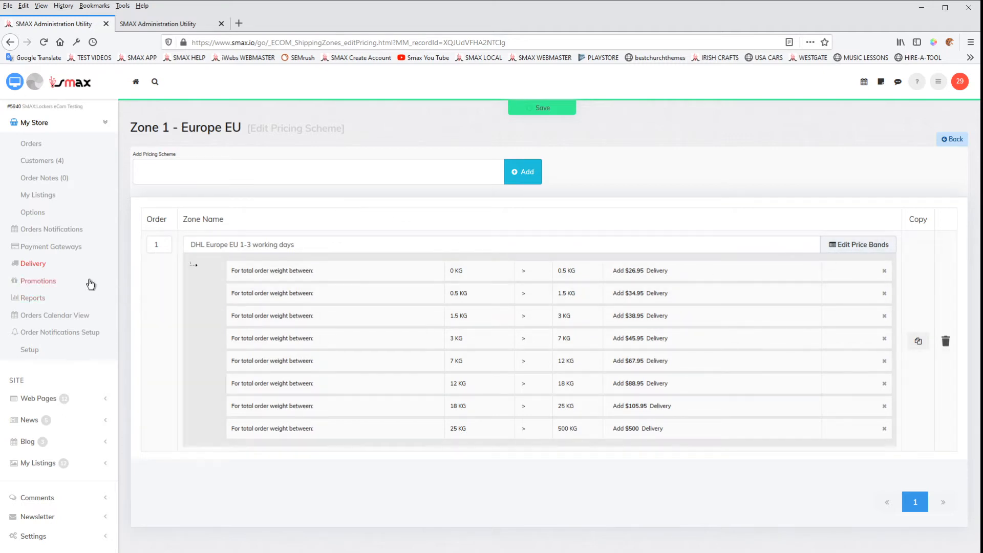
{"action": "left_click", "coordinate": [30, 265]}
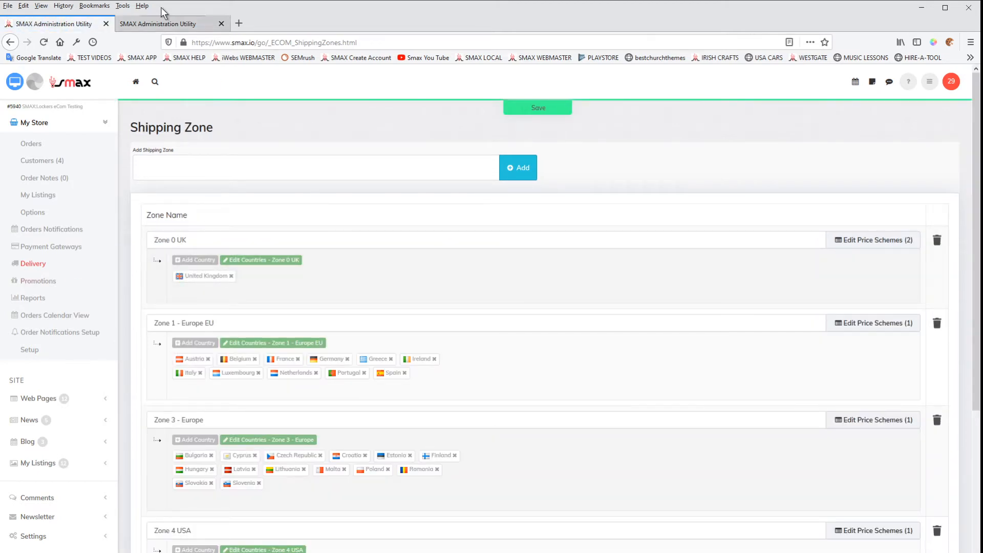
Set the storefront's delivery address country to United States, check the cart's delivery charge and return to the shipping zones
{"action": "left_click", "coordinate": [157, 24]}
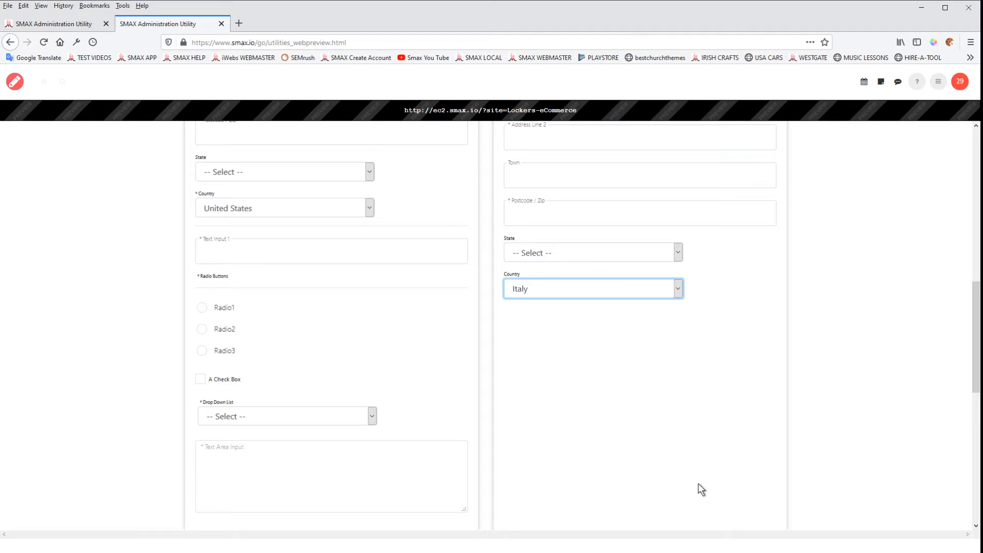
{"action": "key", "text": "u"}
{"action": "scroll", "coordinate": [823, 407], "scroll_direction": "up", "scroll_amount": 4}
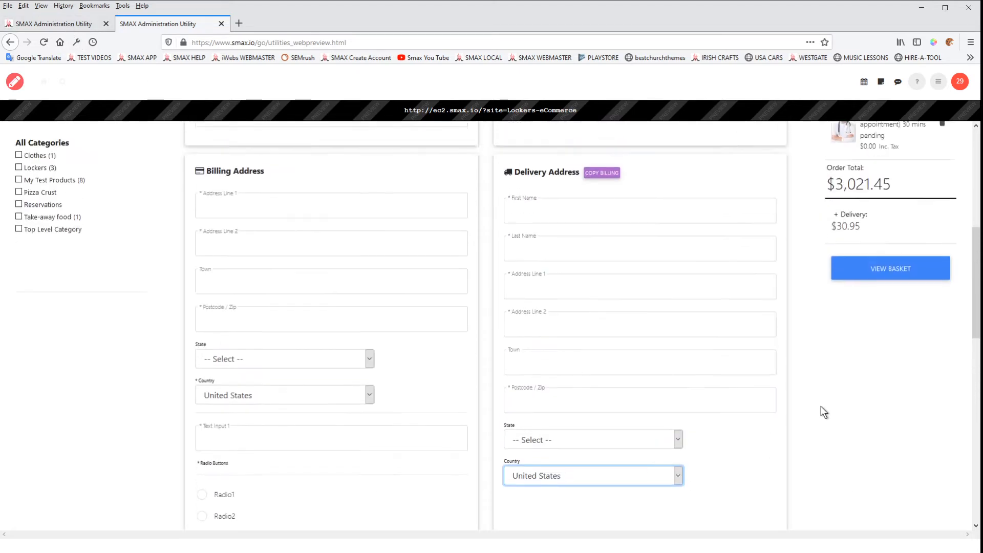
{"action": "scroll", "coordinate": [823, 412], "scroll_direction": "up", "scroll_amount": 7}
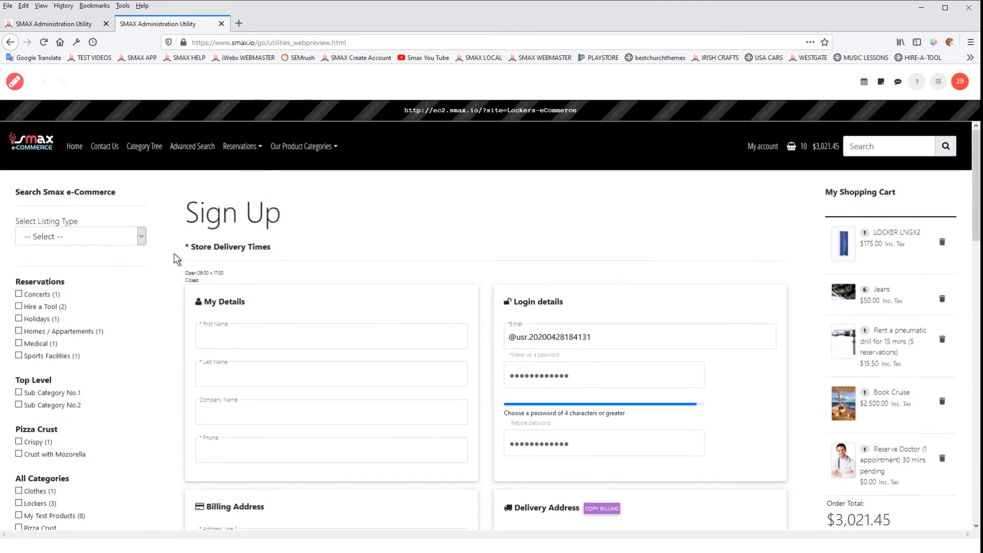
{"action": "scroll", "coordinate": [547, 413], "scroll_direction": "down", "scroll_amount": 4}
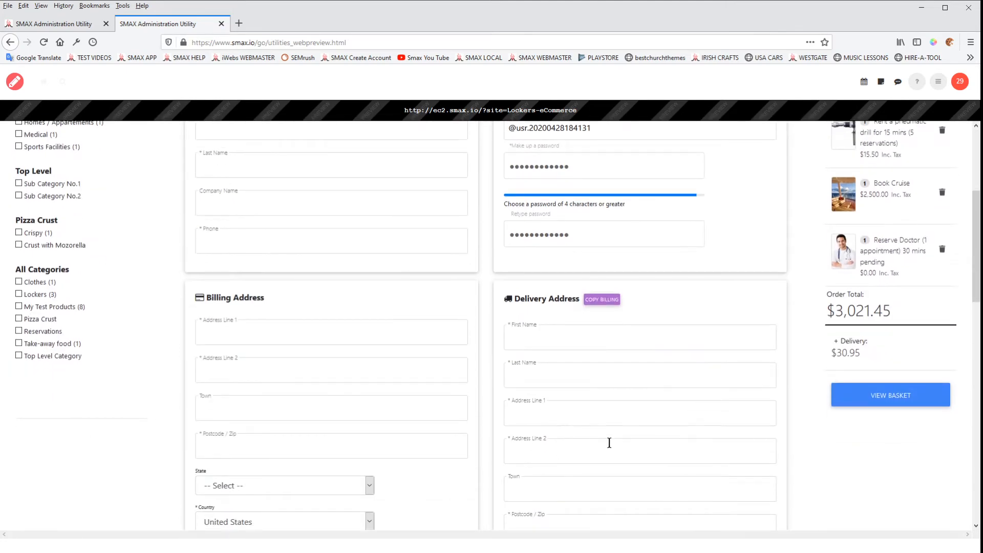
{"action": "scroll", "coordinate": [609, 443], "scroll_direction": "down", "scroll_amount": 3}
{"action": "left_click", "coordinate": [48, 22]}
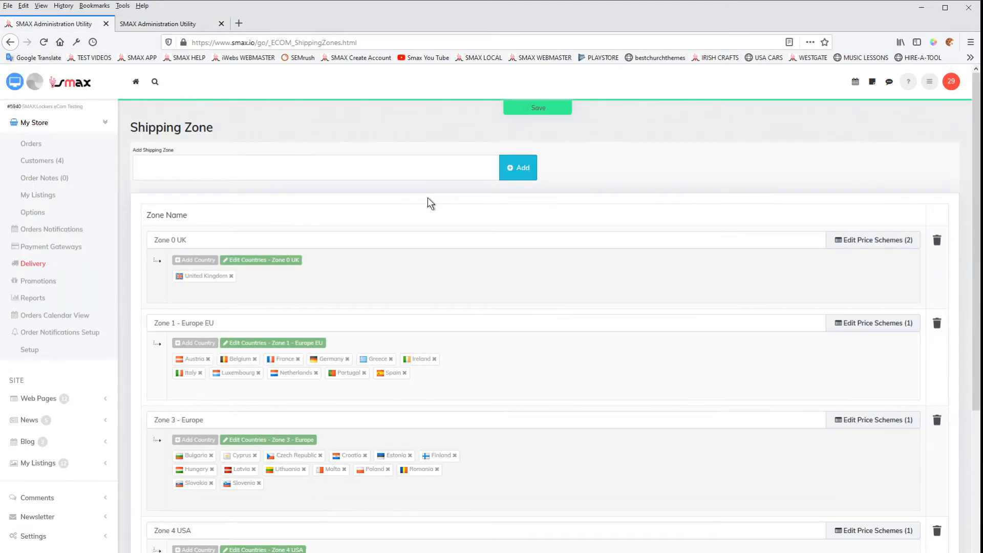
Add a pricing scheme named "UPS Urgent Same Day Delivery" to Zone 4 USA and check the display order of its schemes
{"action": "scroll", "coordinate": [449, 440], "scroll_direction": "down", "scroll_amount": 4}
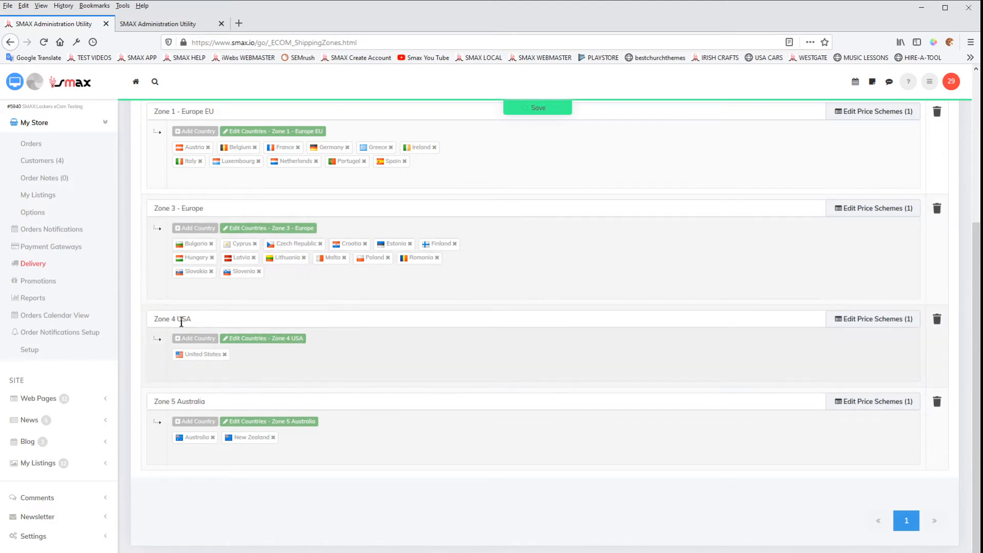
{"action": "left_click", "coordinate": [882, 320]}
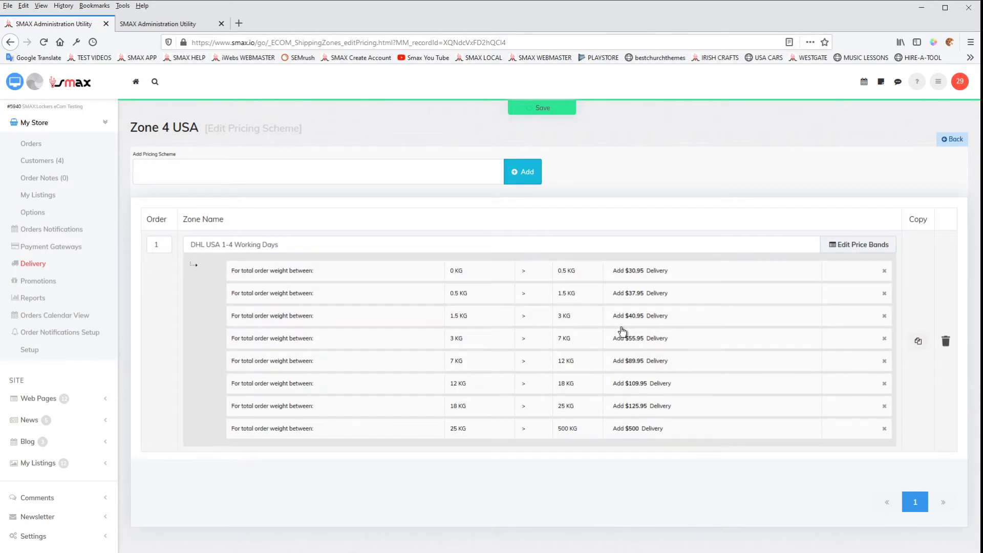
{"action": "left_click", "coordinate": [288, 172]}
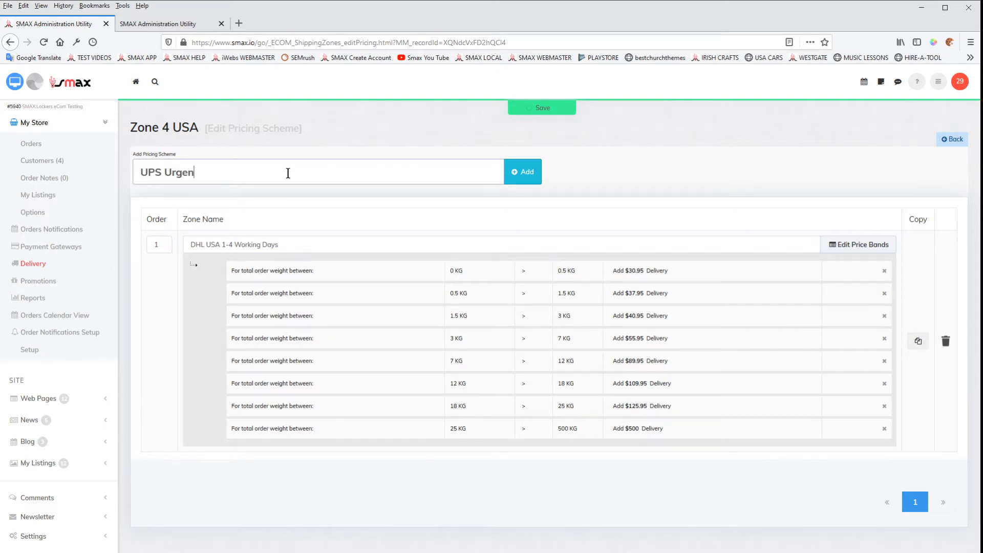
{"action": "type", "text": "UPS Urgent Same Day Delivery"}
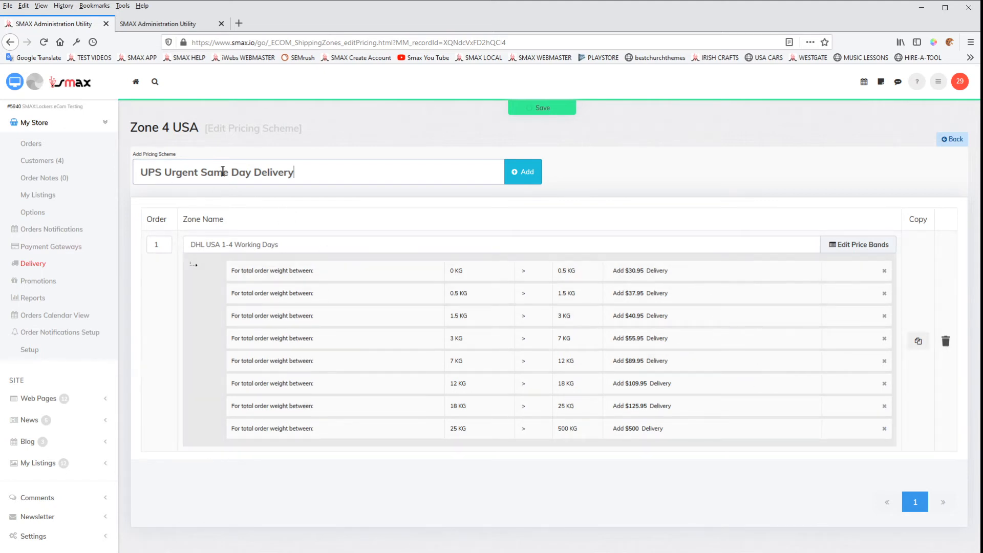
{"action": "left_click", "coordinate": [522, 172]}
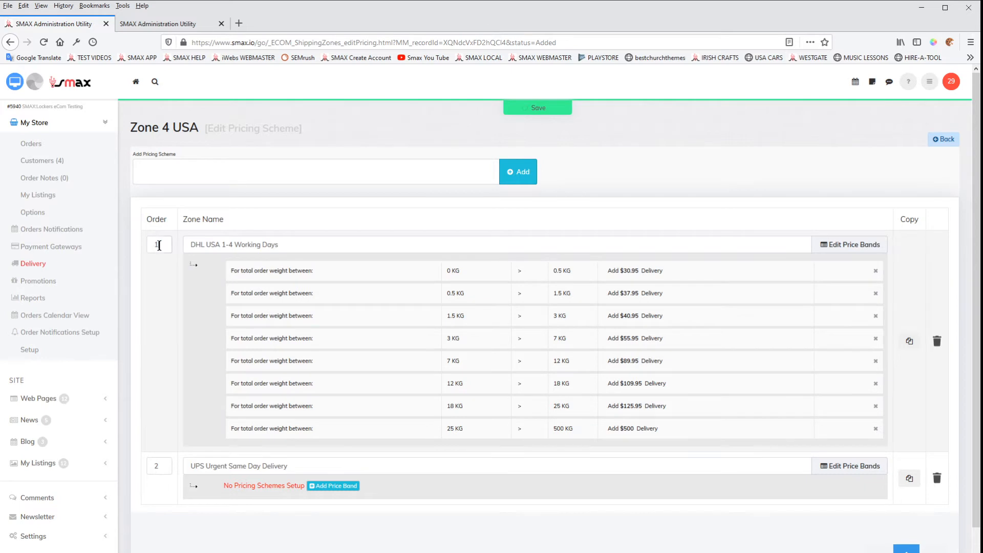
{"action": "left_click", "coordinate": [159, 467]}
{"action": "left_click", "coordinate": [160, 245]}
Open the Blue Locker ECMX4 listing and examine its unit price and weight settings
{"action": "left_click", "coordinate": [41, 199]}
{"action": "scroll", "coordinate": [404, 451], "scroll_direction": "down", "scroll_amount": 6}
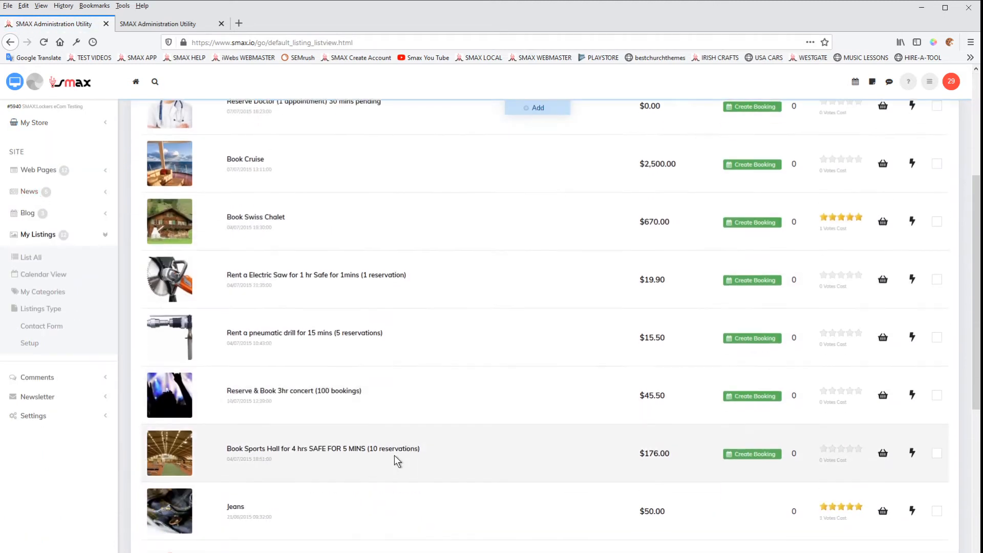
{"action": "scroll", "coordinate": [306, 453], "scroll_direction": "down", "scroll_amount": 3}
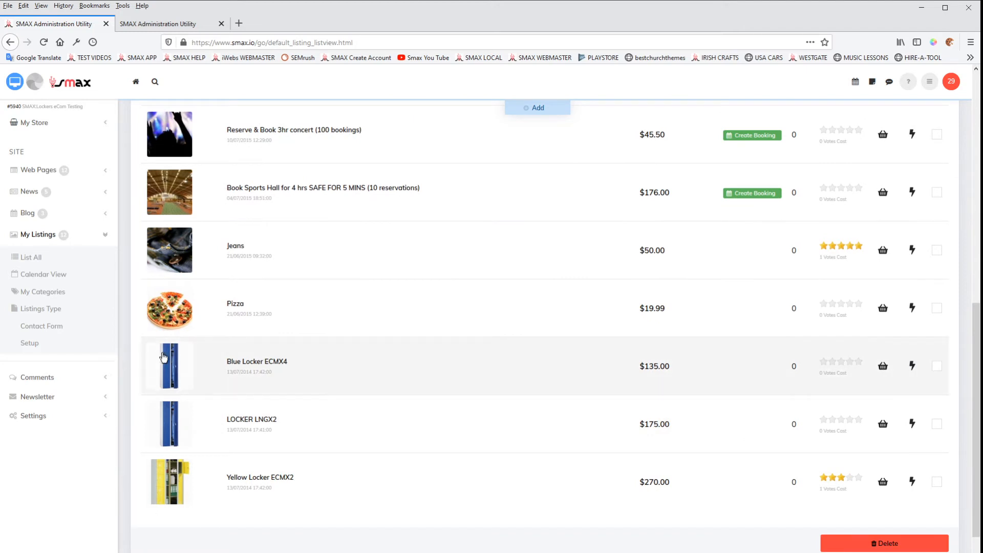
{"action": "left_click", "coordinate": [173, 357]}
{"action": "scroll", "coordinate": [713, 507], "scroll_direction": "down", "scroll_amount": 4}
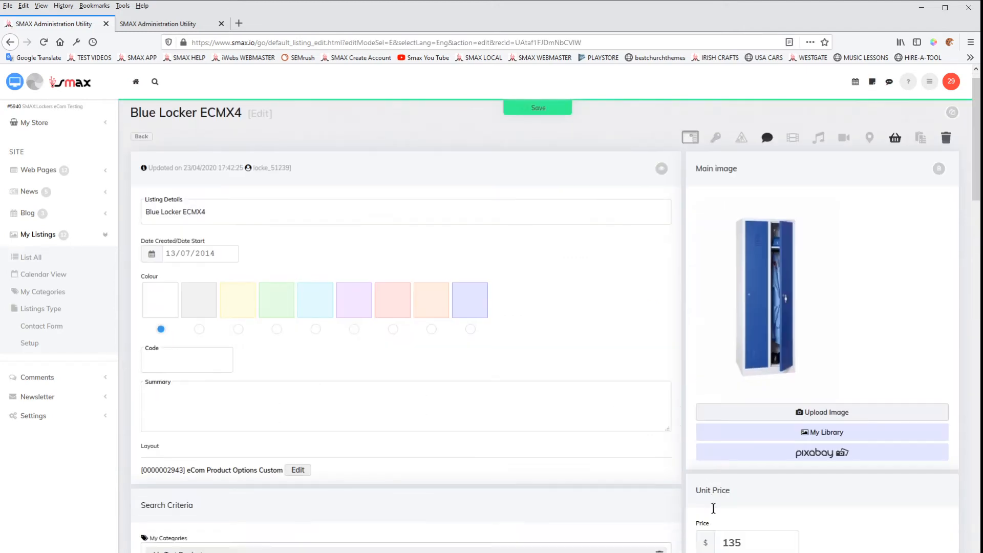
{"action": "scroll", "coordinate": [802, 500], "scroll_direction": "down", "scroll_amount": 1}
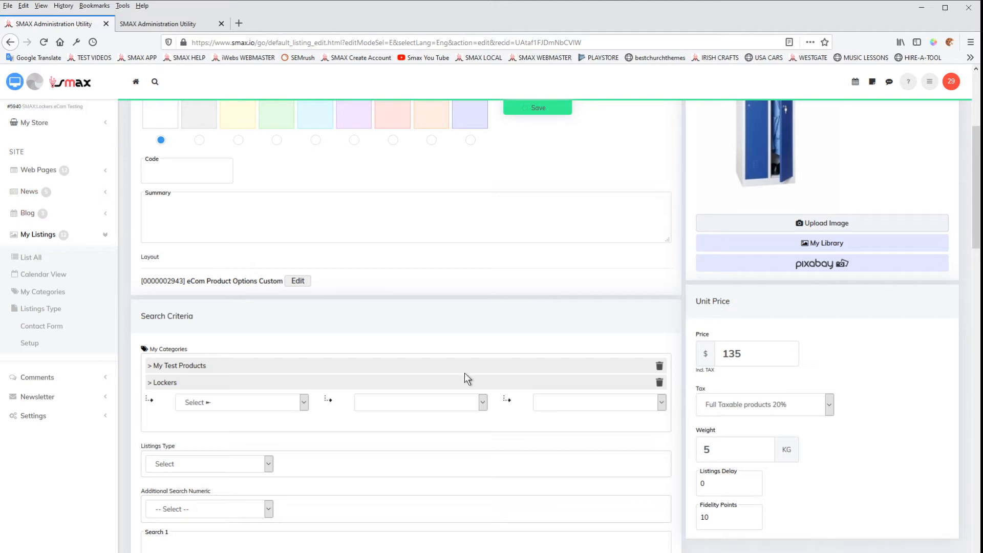
Return to the store's shipping zones and open the price schemes of Zone 4 USA
{"action": "left_click", "coordinate": [27, 125]}
{"action": "left_click", "coordinate": [34, 266]}
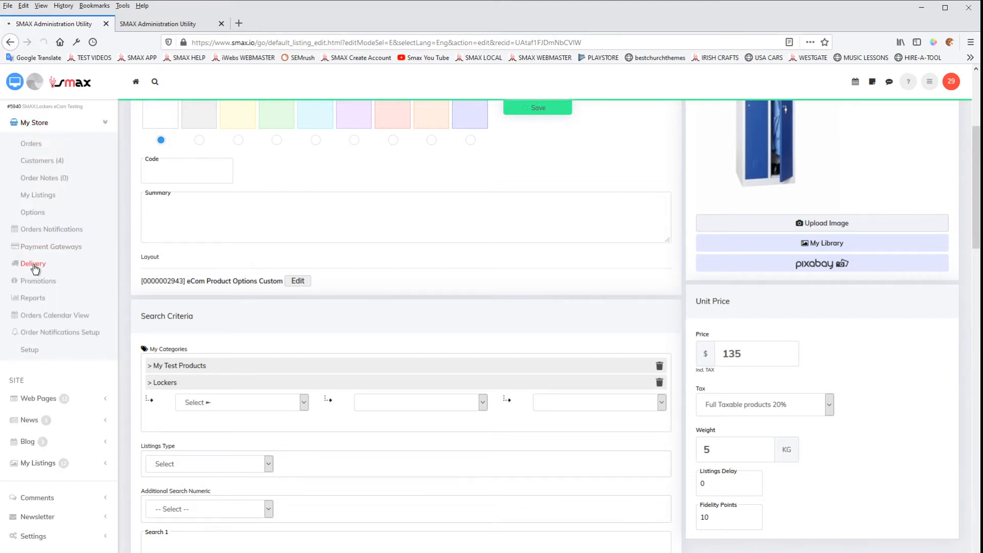
{"action": "scroll", "coordinate": [255, 419], "scroll_direction": "down", "scroll_amount": 4}
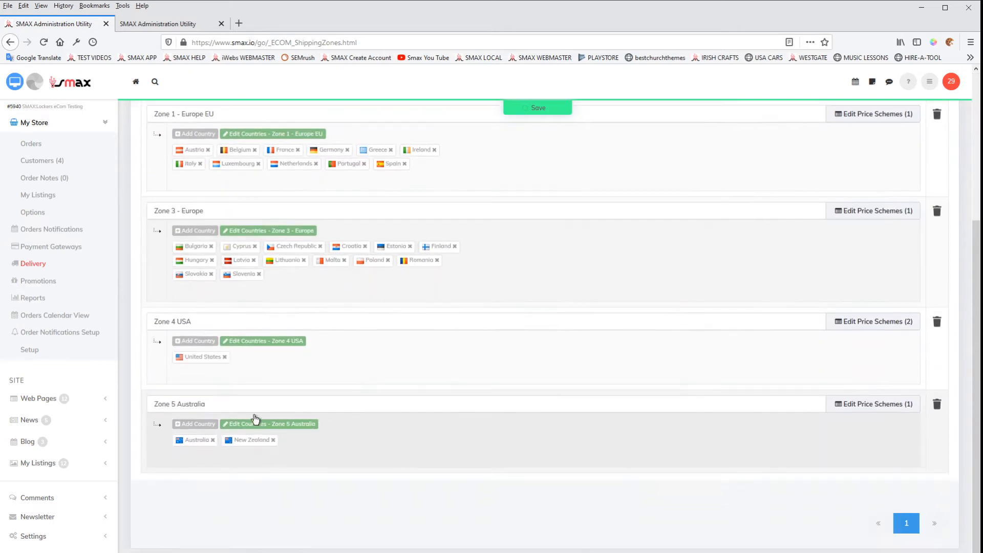
{"action": "left_click", "coordinate": [855, 327]}
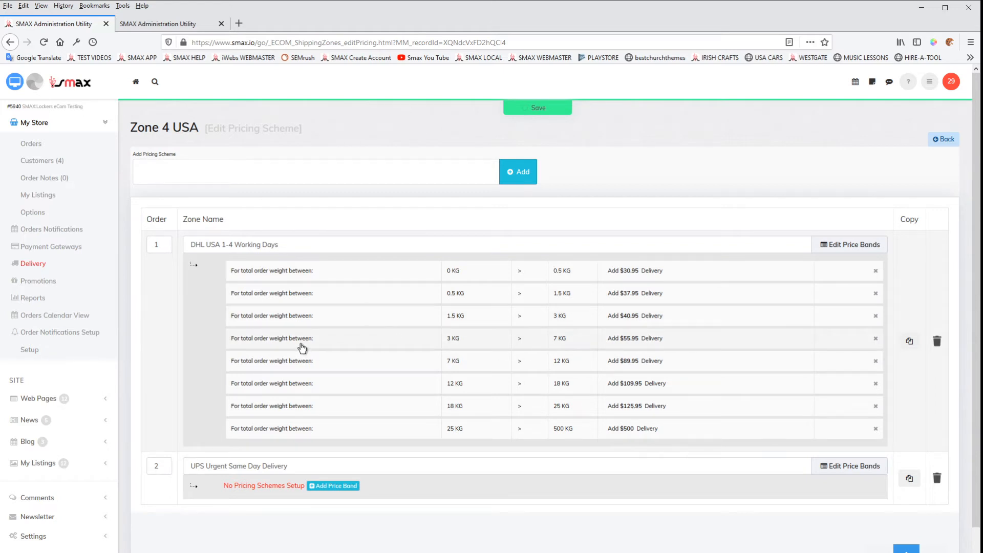
Check the cart's items and delivery charge in the storefront preview, then return to the Zone 4 USA price schemes
{"action": "left_click", "coordinate": [162, 24]}
{"action": "scroll", "coordinate": [876, 385], "scroll_direction": "up", "scroll_amount": 5}
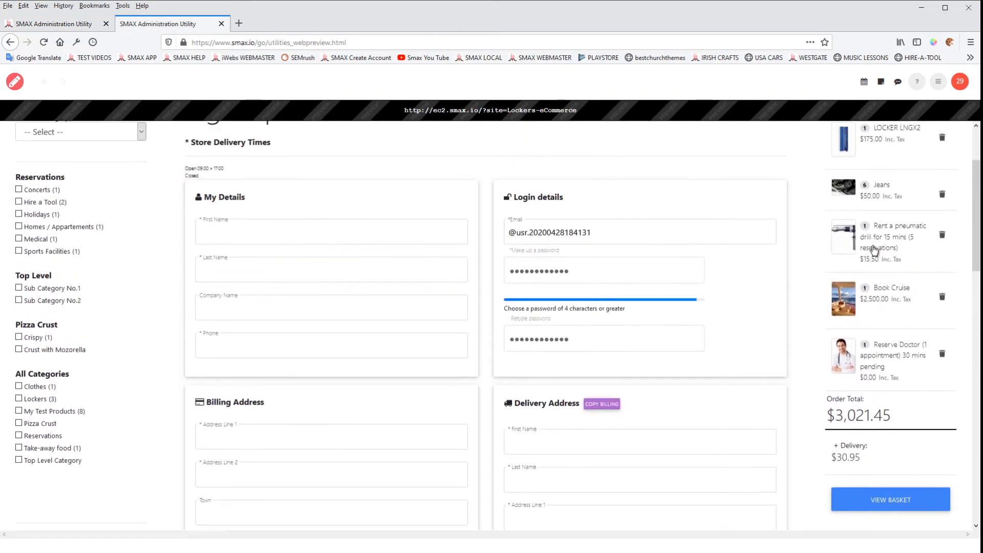
{"action": "scroll", "coordinate": [790, 406], "scroll_direction": "down", "scroll_amount": 4}
{"action": "left_click", "coordinate": [46, 23]}
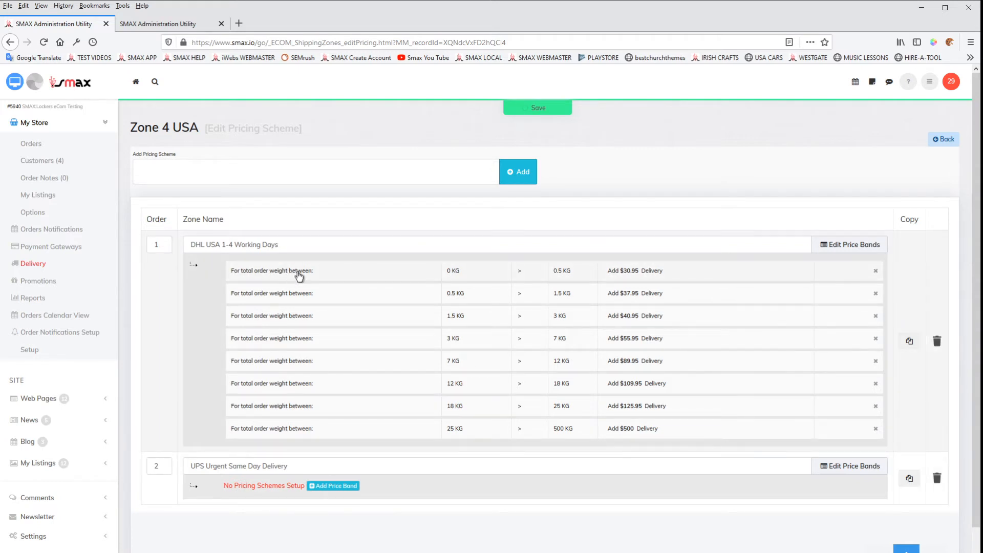
Add a price-based band from $0 to $99 with a fixed amount of $75 to UPS Urgent Same Day Delivery and save it
{"action": "left_click", "coordinate": [346, 486]}
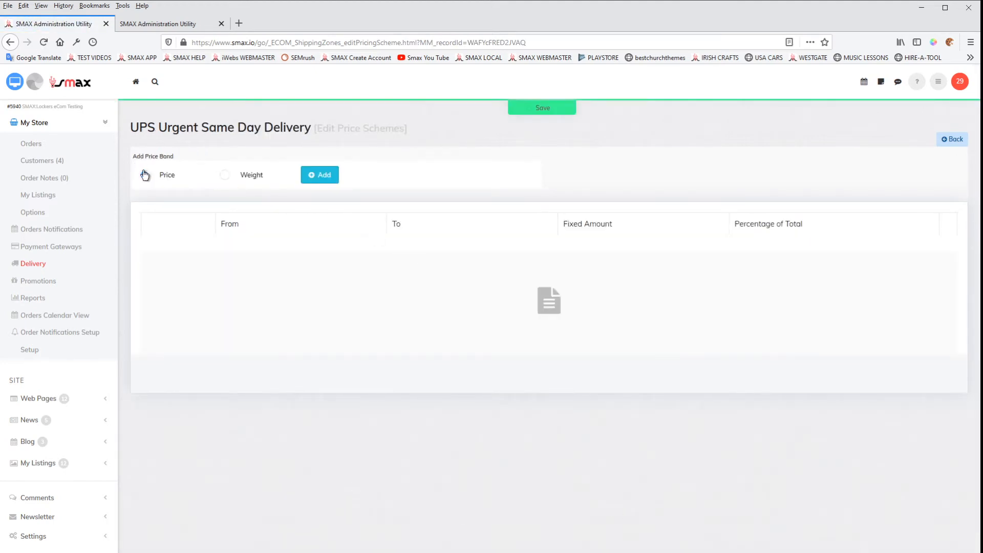
{"action": "left_click", "coordinate": [332, 182]}
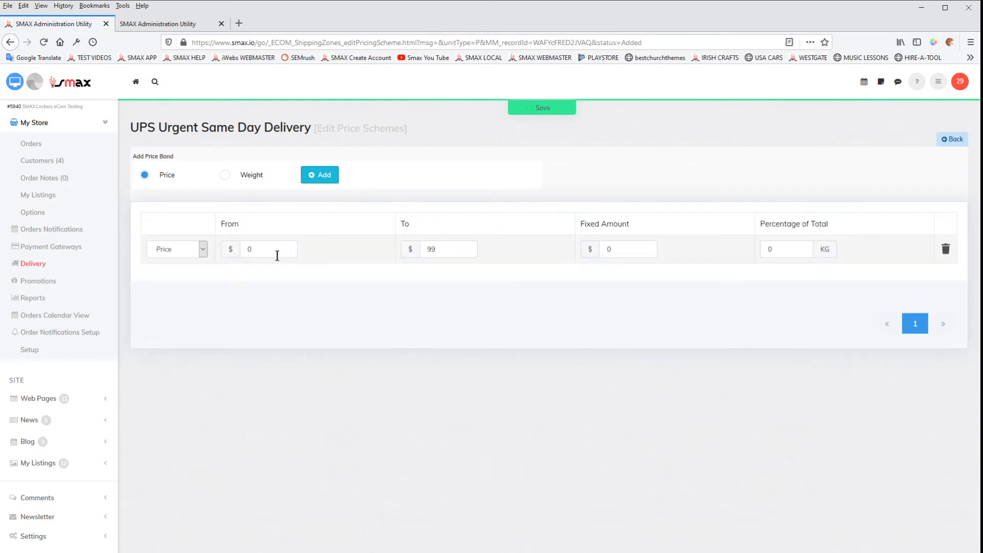
{"action": "left_click_drag", "start_coordinate": [260, 249], "coordinate": [233, 247]}
{"action": "left_click_drag", "start_coordinate": [619, 248], "coordinate": [606, 251]}
{"action": "left_click", "coordinate": [533, 110]}
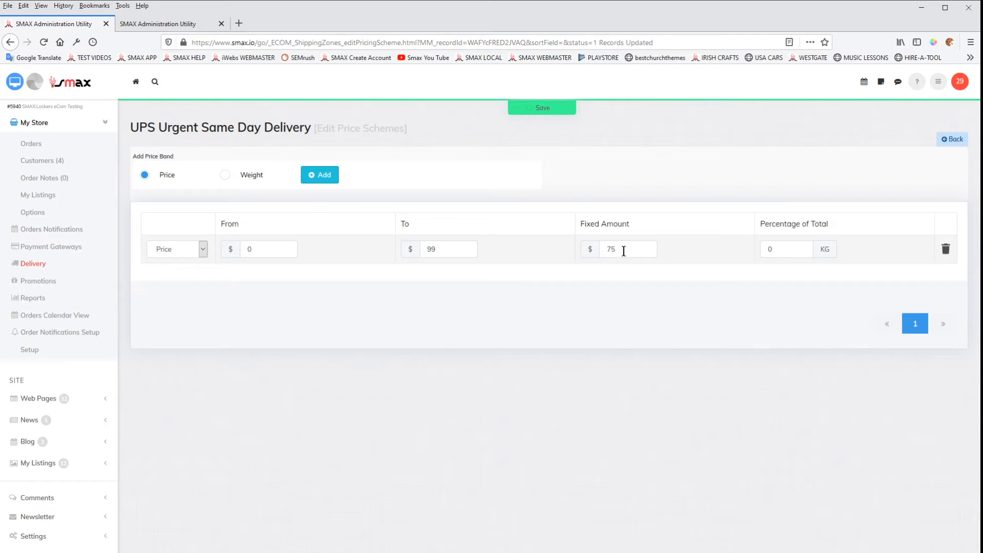
{"action": "left_click", "coordinate": [251, 249]}
{"action": "left_click", "coordinate": [433, 254]}
{"action": "left_click", "coordinate": [638, 248]}
Add and save two more price bands: $100 to $199 with a fixed amount of $125, and $200 to $299 with $250
{"action": "left_click", "coordinate": [323, 176]}
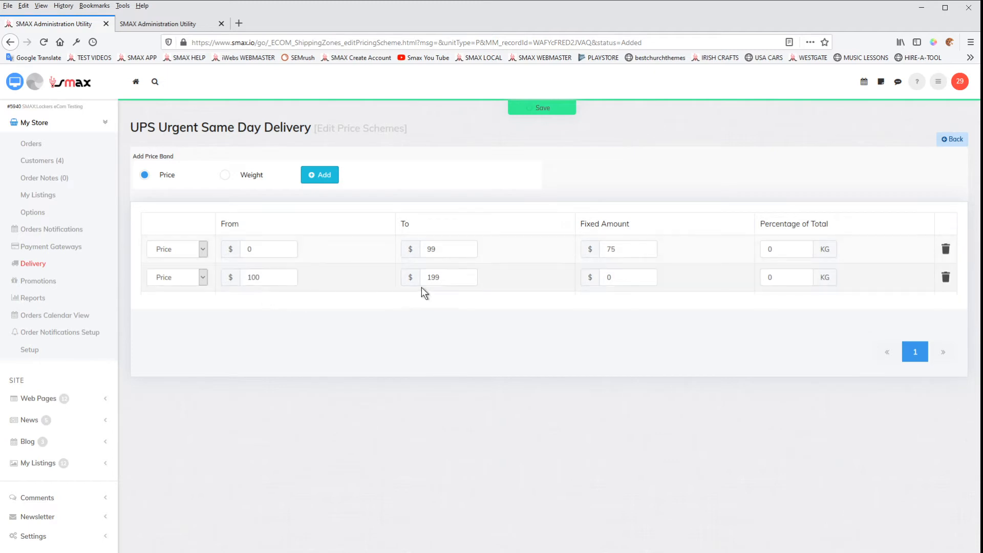
{"action": "left_click", "coordinate": [324, 176]}
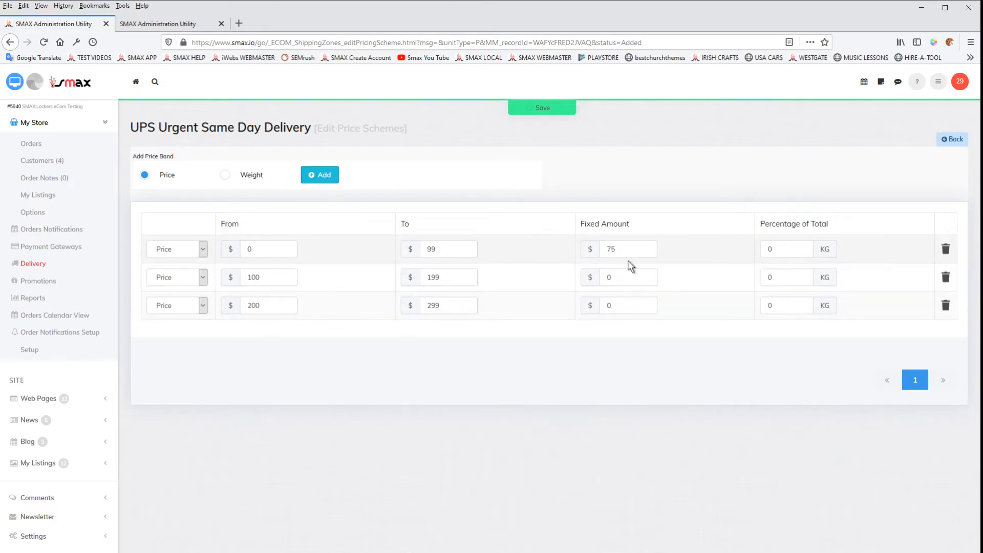
{"action": "left_click", "coordinate": [616, 280]}
{"action": "type", "text": "125"}
{"action": "left_click", "coordinate": [609, 306]}
{"action": "left_click", "coordinate": [542, 108]}
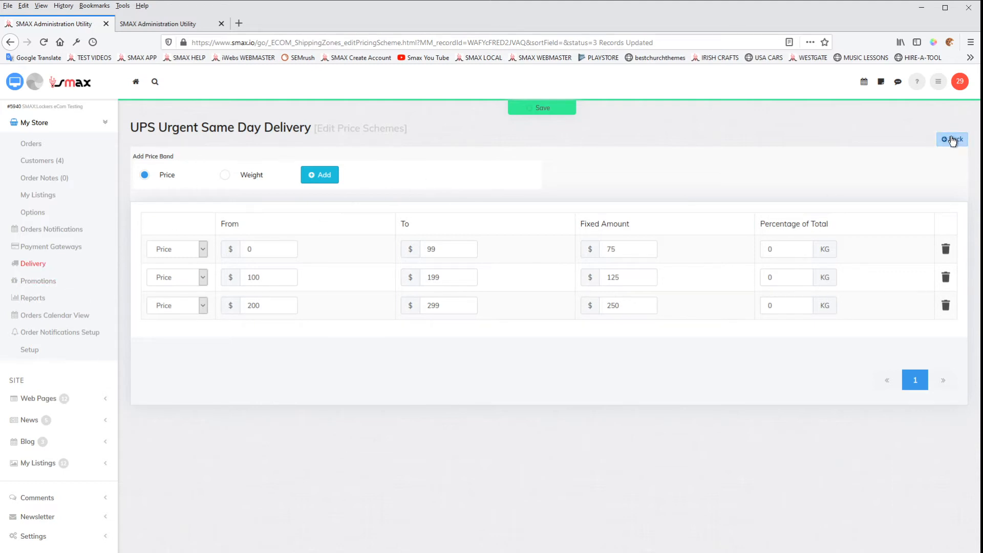
Return to the Zone 4 USA pricing schemes and delete the $200 to $299 band of UPS Urgent Same Day Delivery
{"action": "left_click", "coordinate": [950, 139]}
{"action": "scroll", "coordinate": [568, 425], "scroll_direction": "down", "scroll_amount": 3}
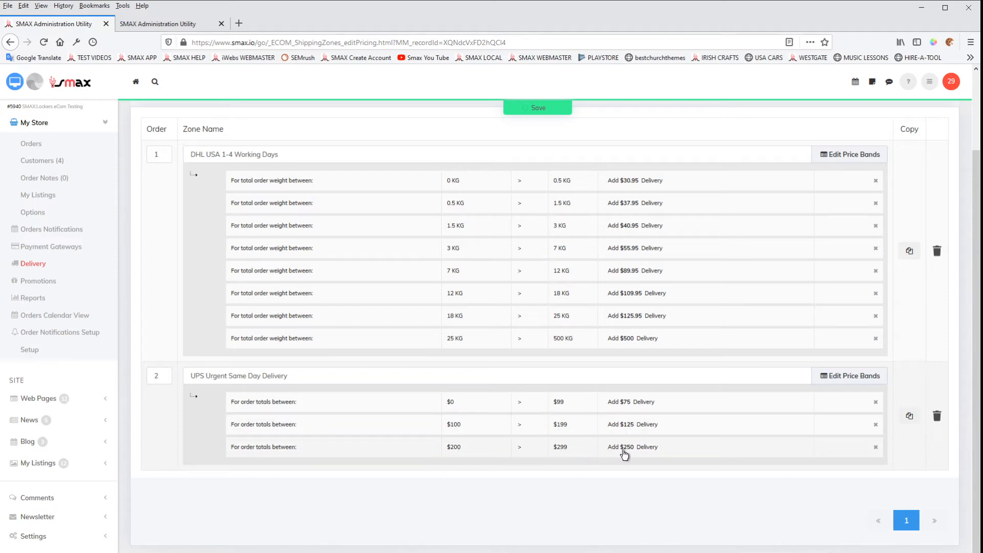
{"action": "left_click", "coordinate": [876, 450]}
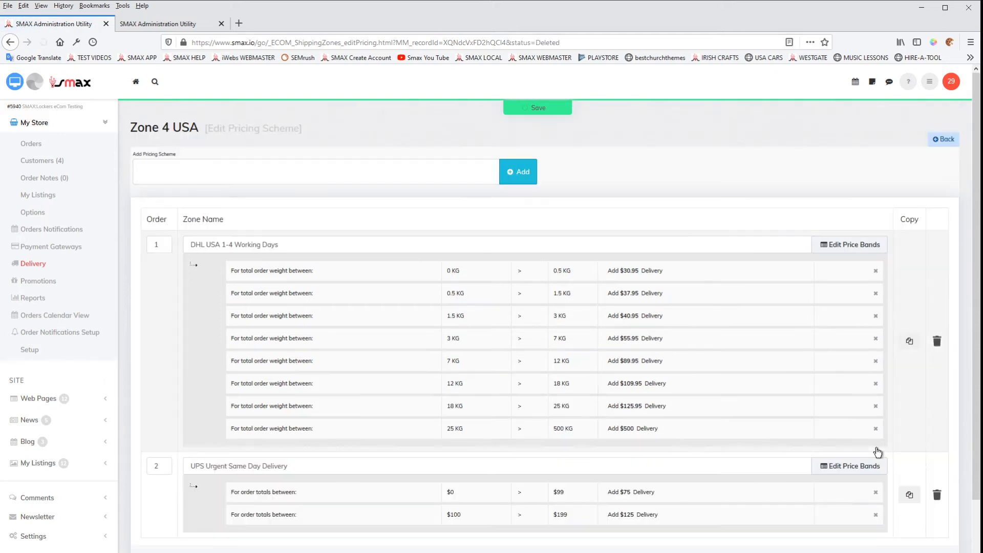
Review the names and bands of the DHL and UPS pricing schemes in Zone 4 USA
{"action": "scroll", "coordinate": [609, 503], "scroll_direction": "down", "scroll_amount": 2}
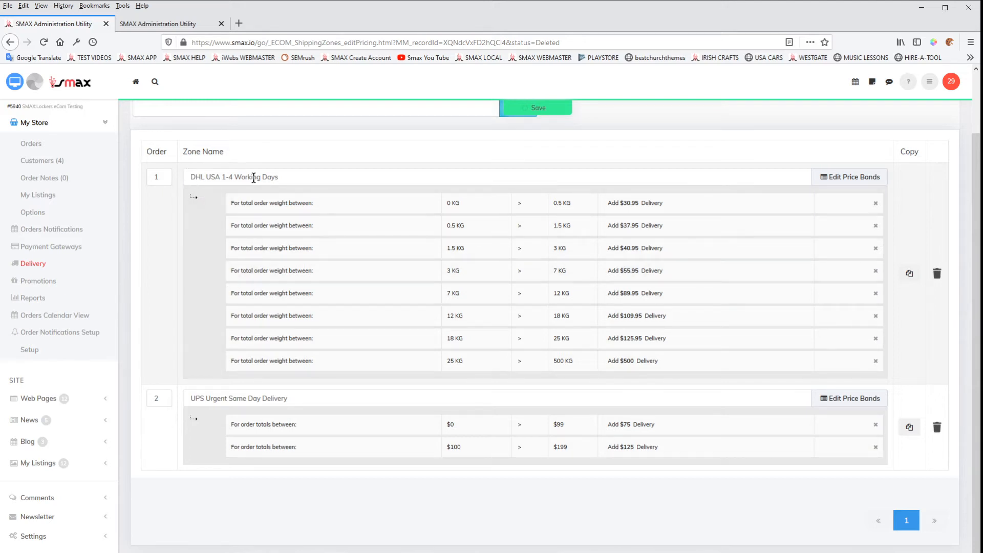
{"action": "left_click_drag", "start_coordinate": [285, 177], "coordinate": [182, 178]}
{"action": "left_click_drag", "start_coordinate": [296, 399], "coordinate": [185, 400]}
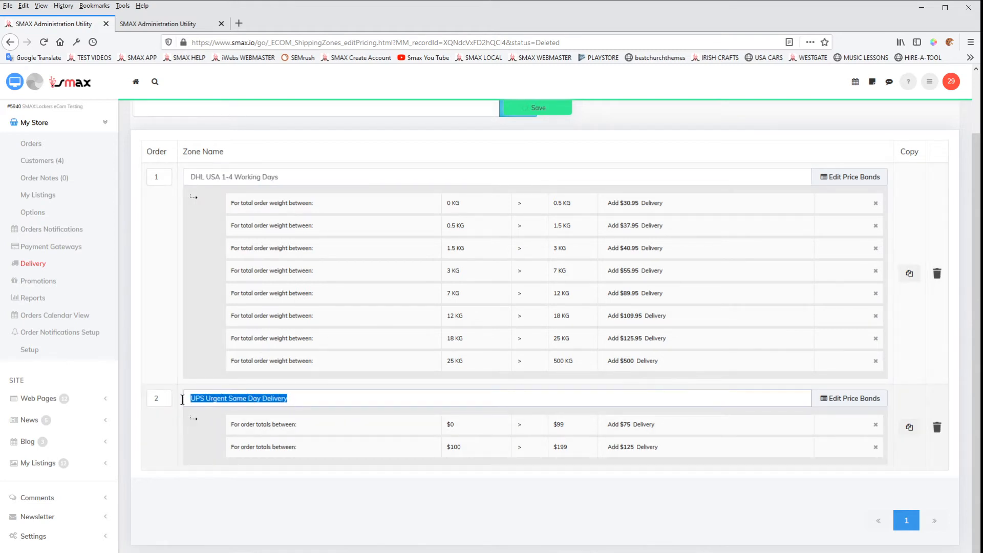
{"action": "left_click_drag", "start_coordinate": [287, 398], "coordinate": [192, 396]}
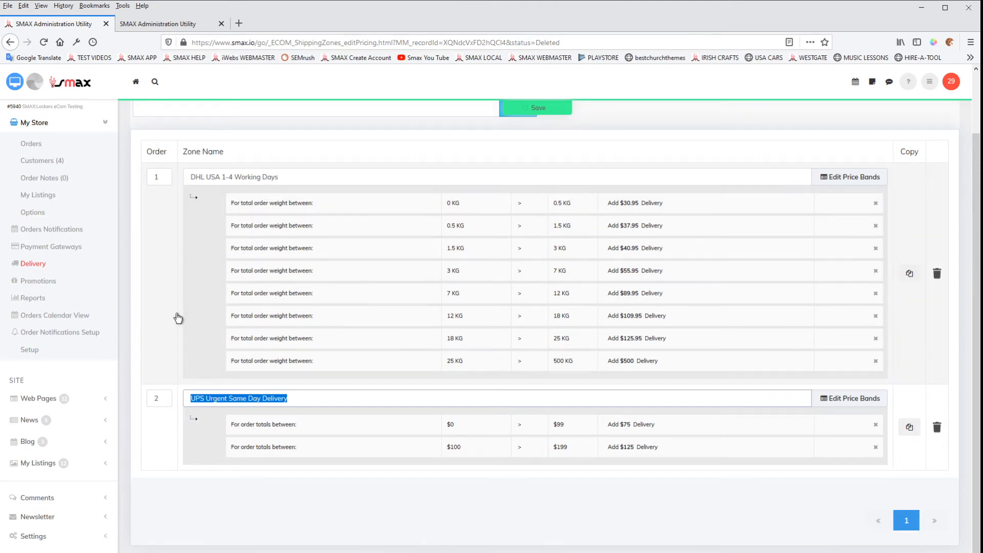
Go to the shipping zones, view the price schemes of Zone 4 USA and return to the zone list
{"action": "left_click", "coordinate": [37, 266]}
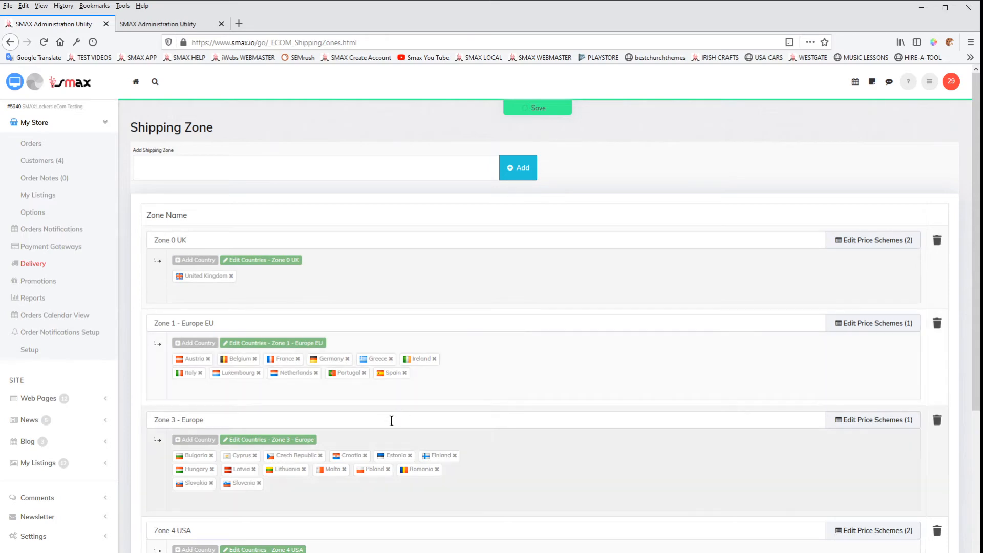
{"action": "scroll", "coordinate": [392, 421], "scroll_direction": "down", "scroll_amount": 2}
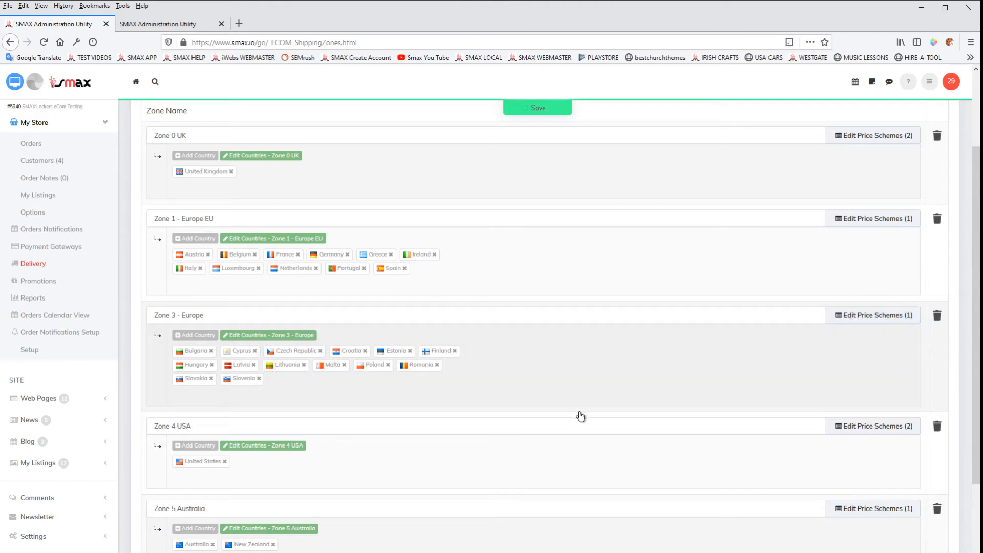
{"action": "scroll", "coordinate": [256, 374], "scroll_direction": "down", "scroll_amount": 2}
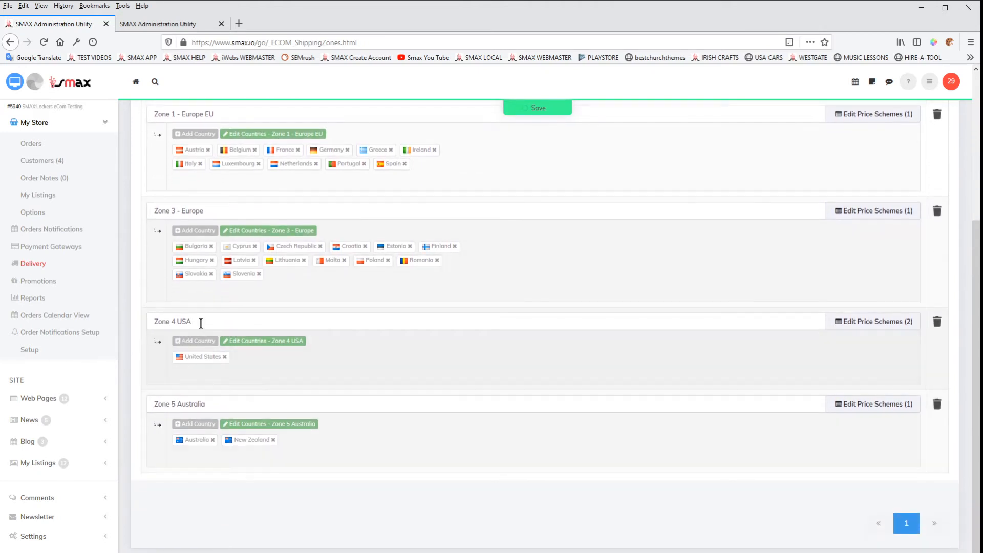
{"action": "left_click", "coordinate": [878, 326]}
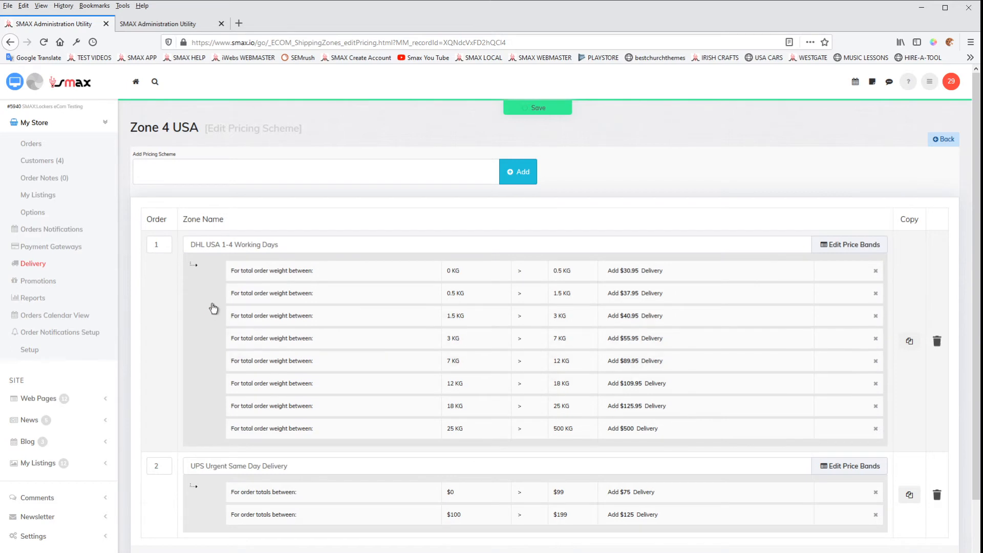
{"action": "left_click", "coordinate": [36, 265]}
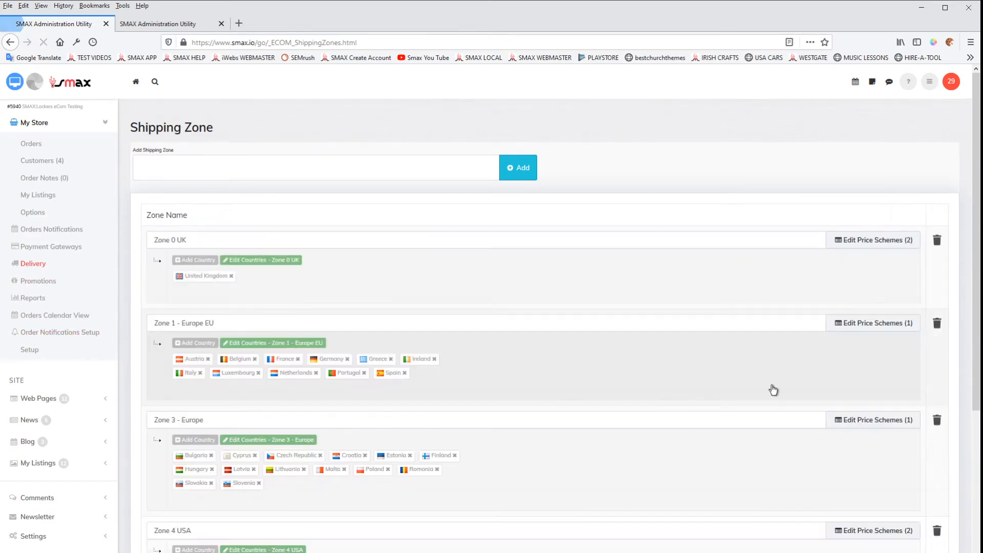
View the weight bands of Zone 1 - Europe EU, then review the full list of shipping zones and the field for adding one
{"action": "left_click", "coordinate": [873, 327]}
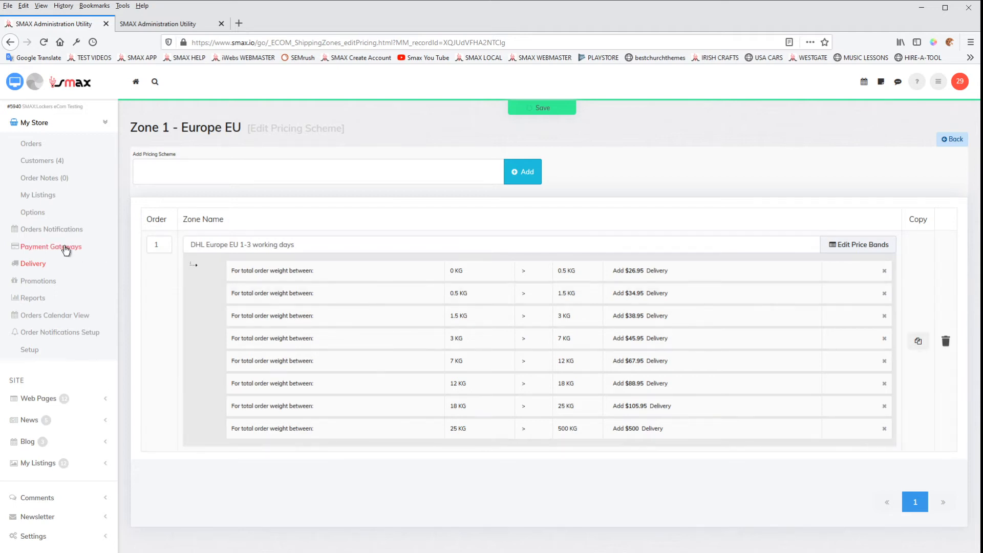
{"action": "left_click", "coordinate": [31, 264]}
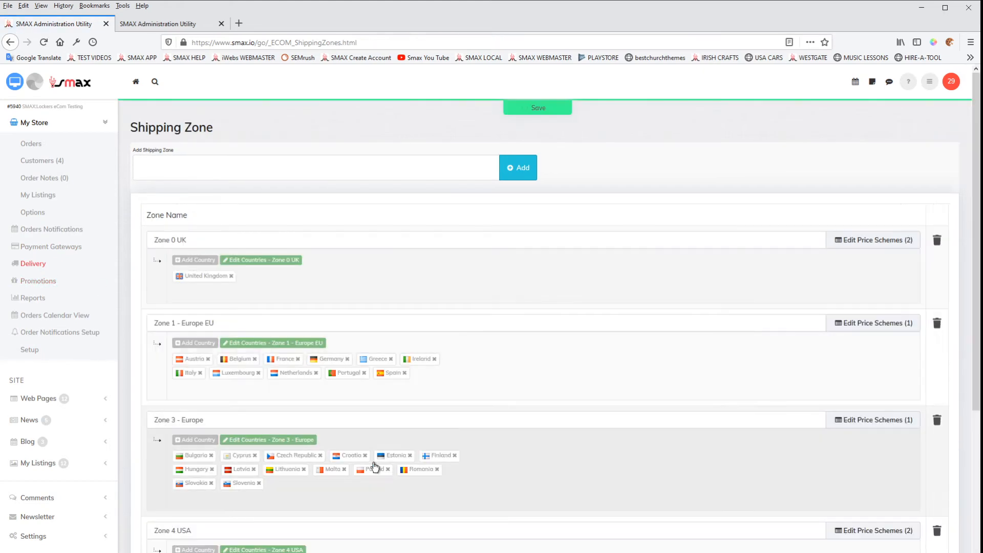
{"action": "scroll", "coordinate": [377, 465], "scroll_direction": "down", "scroll_amount": 4}
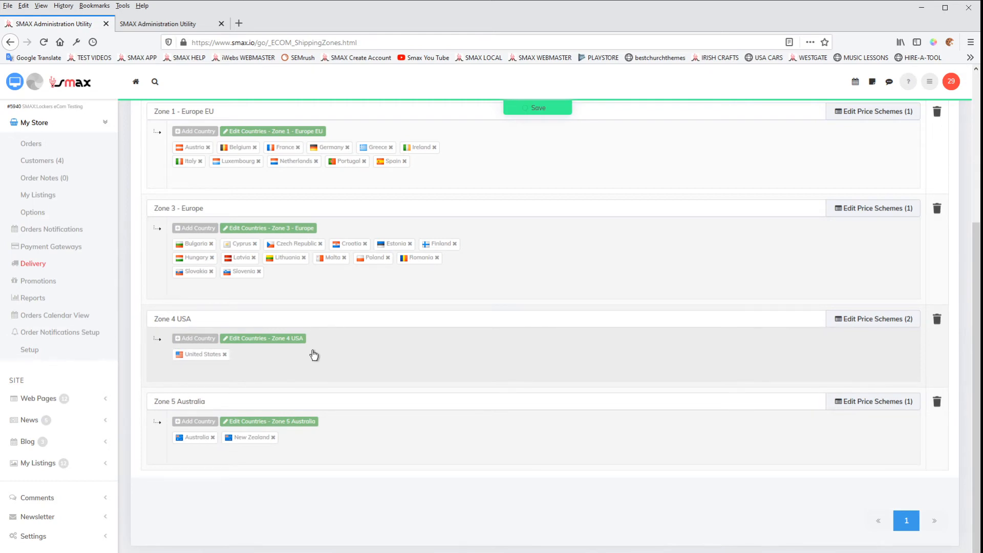
{"action": "scroll", "coordinate": [584, 320], "scroll_direction": "up", "scroll_amount": 4}
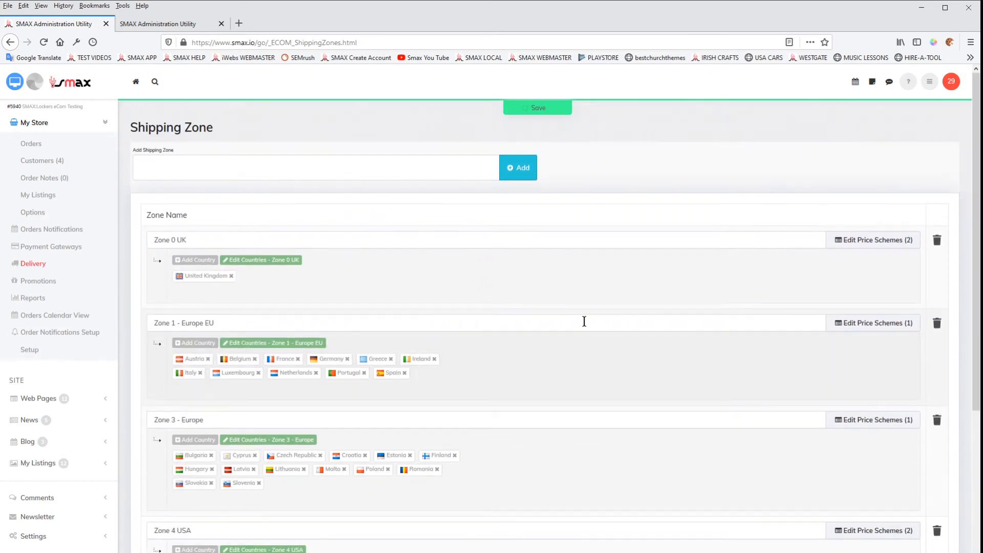
{"action": "left_click", "coordinate": [284, 169]}
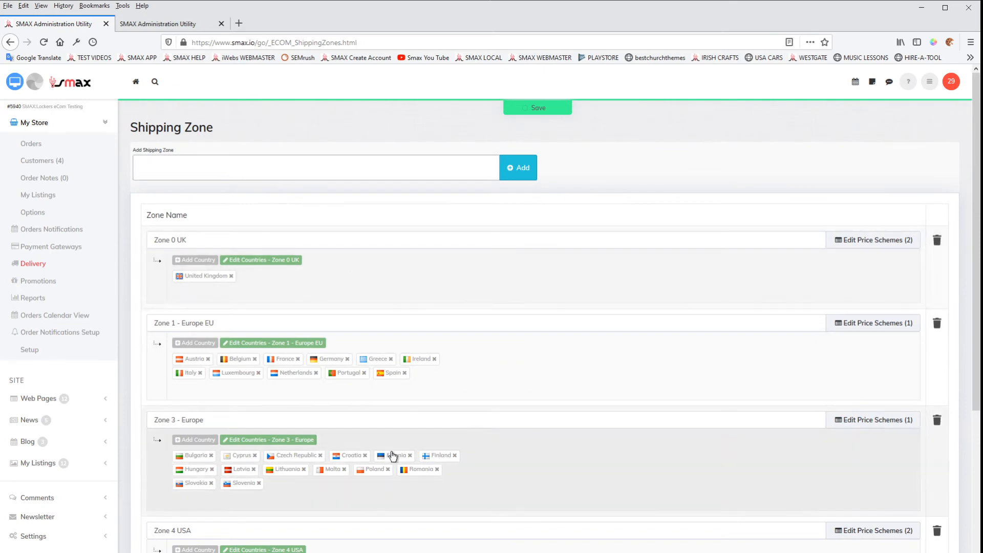
Add a new shipping zone named Zone 6 South America
{"action": "scroll", "coordinate": [222, 461], "scroll_direction": "down", "scroll_amount": 4}
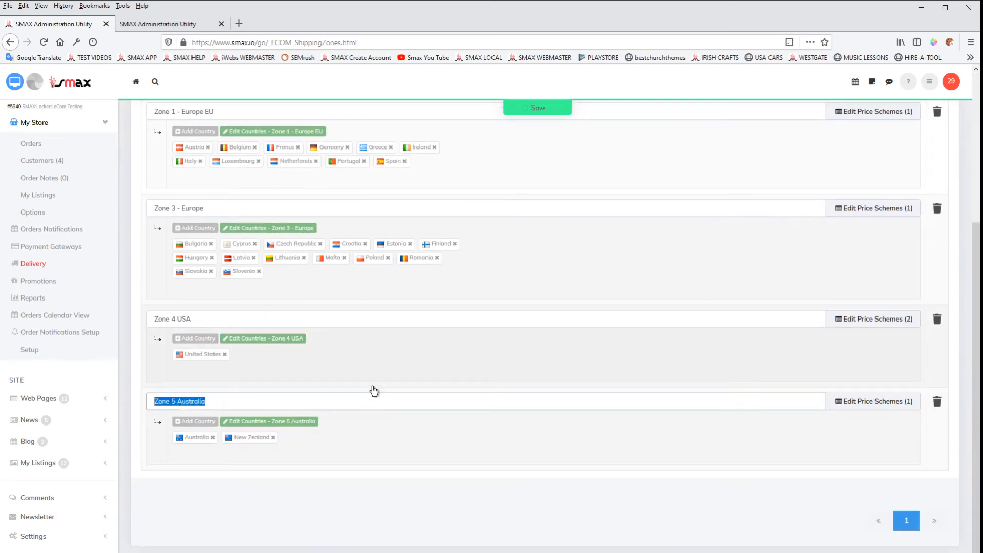
{"action": "scroll", "coordinate": [358, 358], "scroll_direction": "up", "scroll_amount": 4}
{"action": "type", "text": "Zone 5 Australia"}
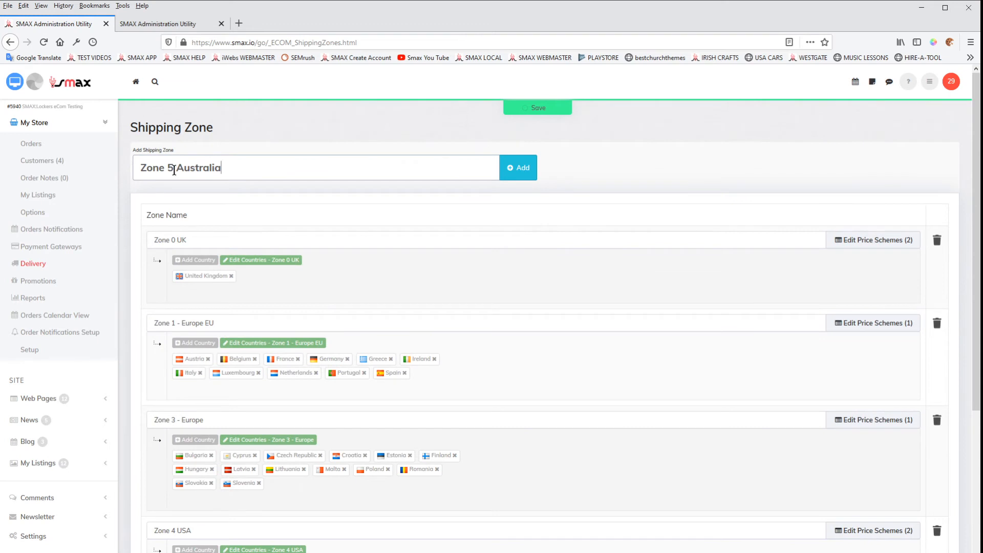
{"action": "left_click", "coordinate": [174, 167]}
{"action": "key", "text": "BackSpace"}
{"action": "type", "text": "6"}
{"action": "left_click_drag", "start_coordinate": [178, 168], "coordinate": [241, 174]}
{"action": "type", "text": "South America"}
{"action": "left_click", "coordinate": [517, 174]}
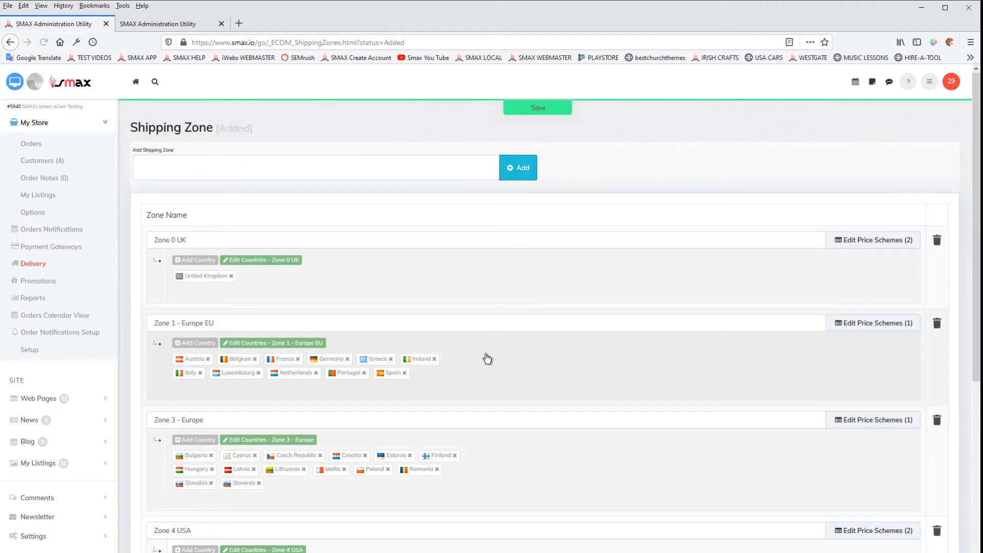
Open the country settings of Zone 6 South America and add Peru and Colombia
{"action": "scroll", "coordinate": [487, 357], "scroll_direction": "down", "scroll_amount": 5}
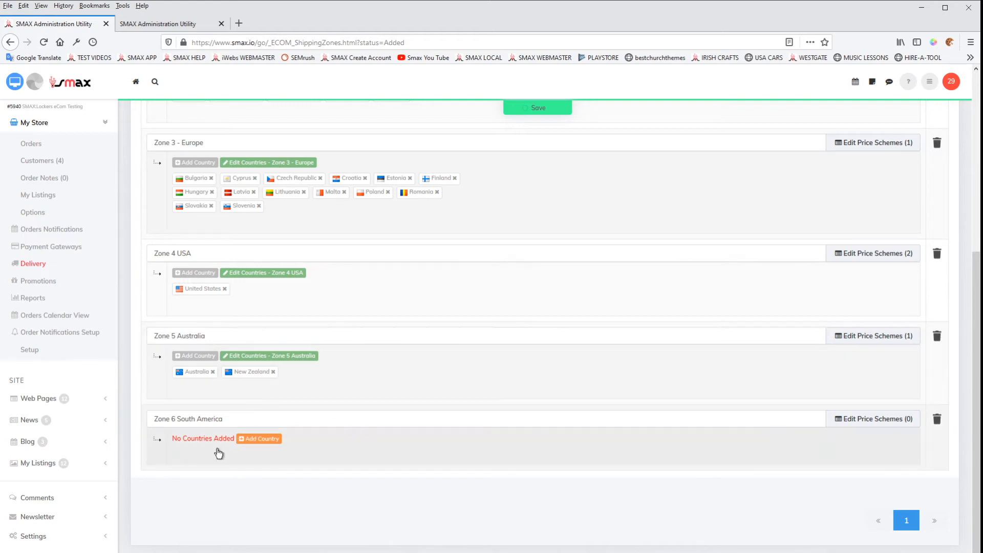
{"action": "left_click", "coordinate": [260, 443]}
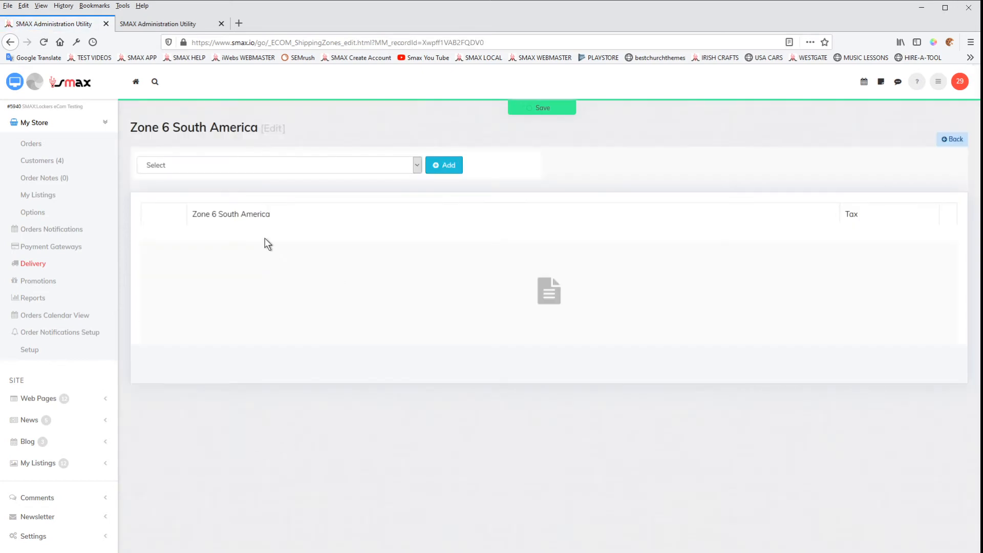
{"action": "left_click", "coordinate": [418, 165]}
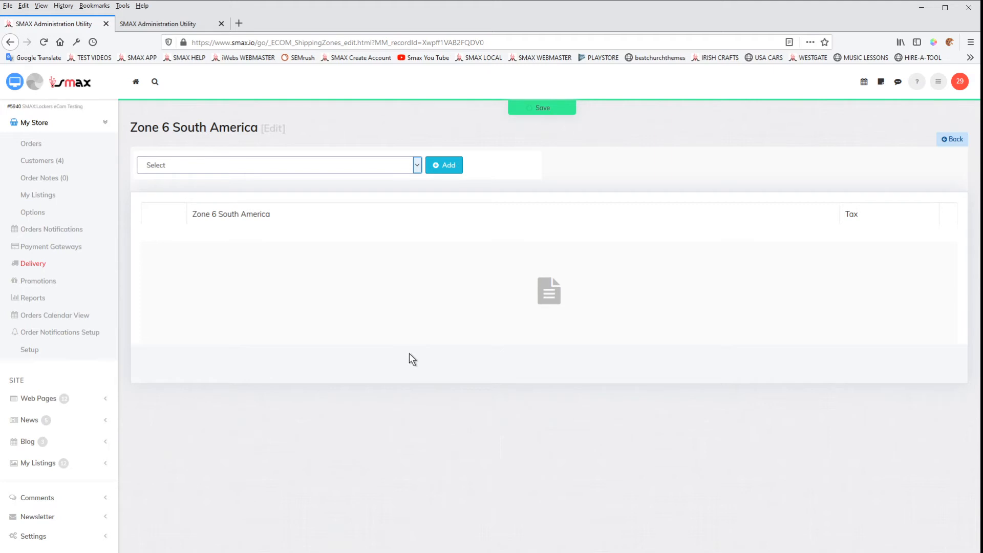
{"action": "type", "text": "peru"}
{"action": "left_click", "coordinate": [433, 167]}
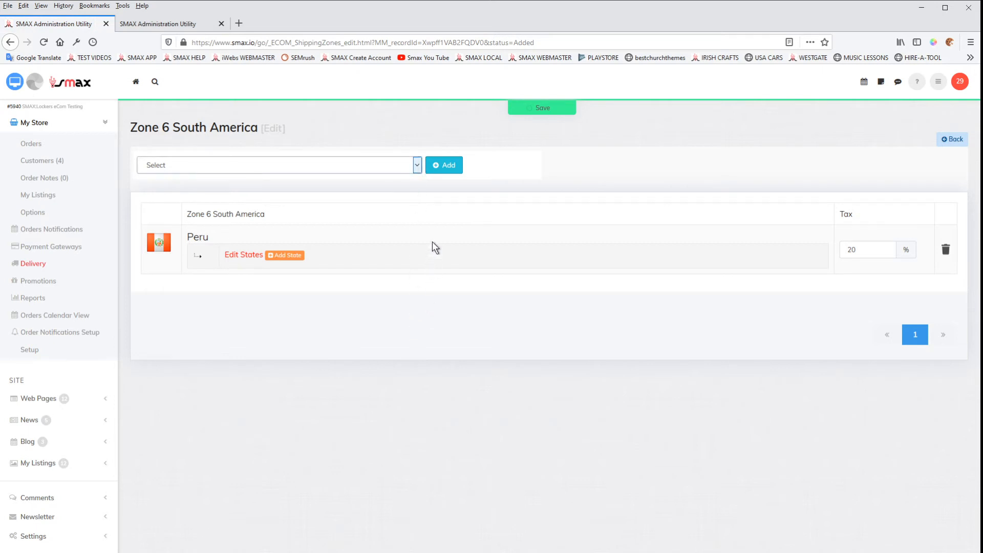
{"action": "left_click", "coordinate": [261, 211]}
{"action": "left_click", "coordinate": [438, 163]}
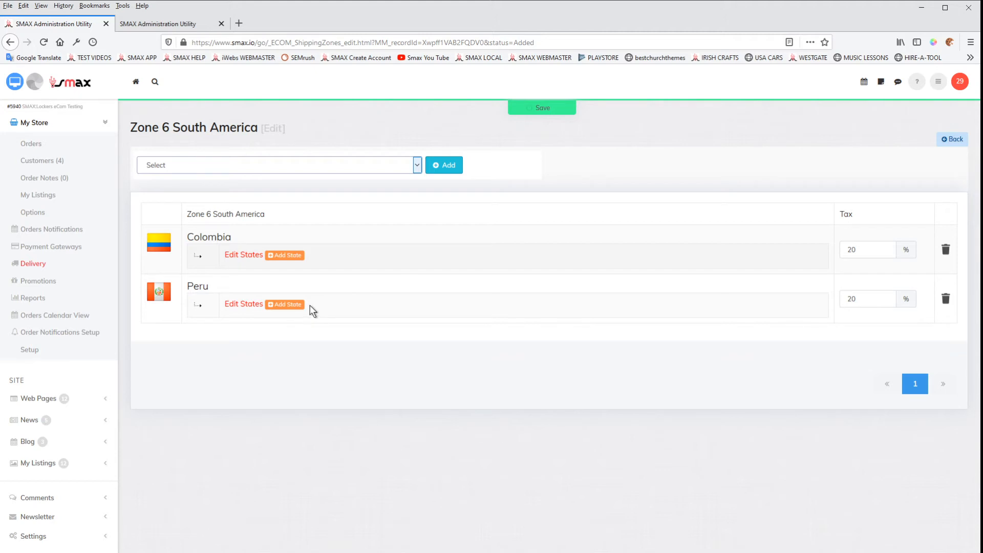
Add Ecuador, Brazil and Chile to the countries of Zone 6 South America
{"action": "key", "text": "e"}
{"action": "left_click", "coordinate": [449, 166]}
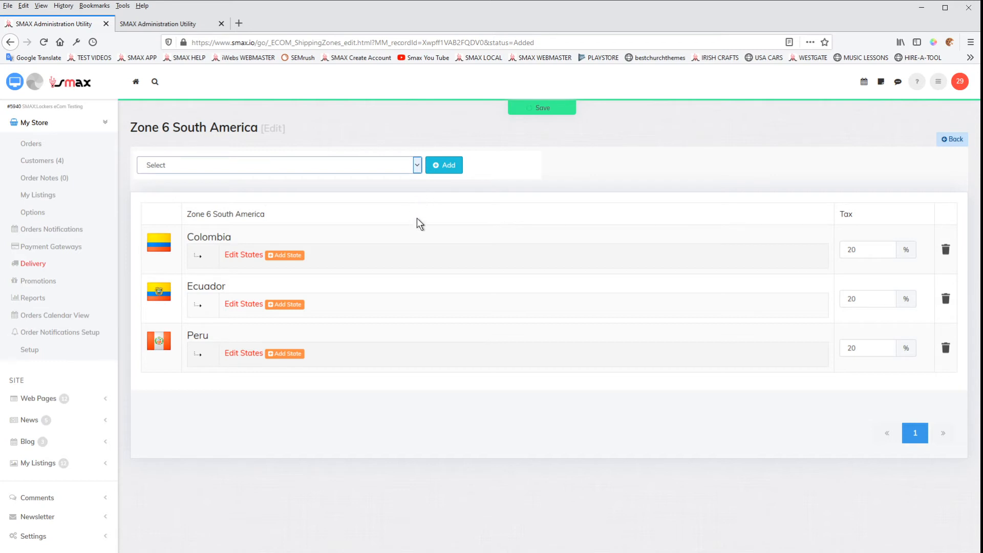
{"action": "left_click", "coordinate": [450, 164]}
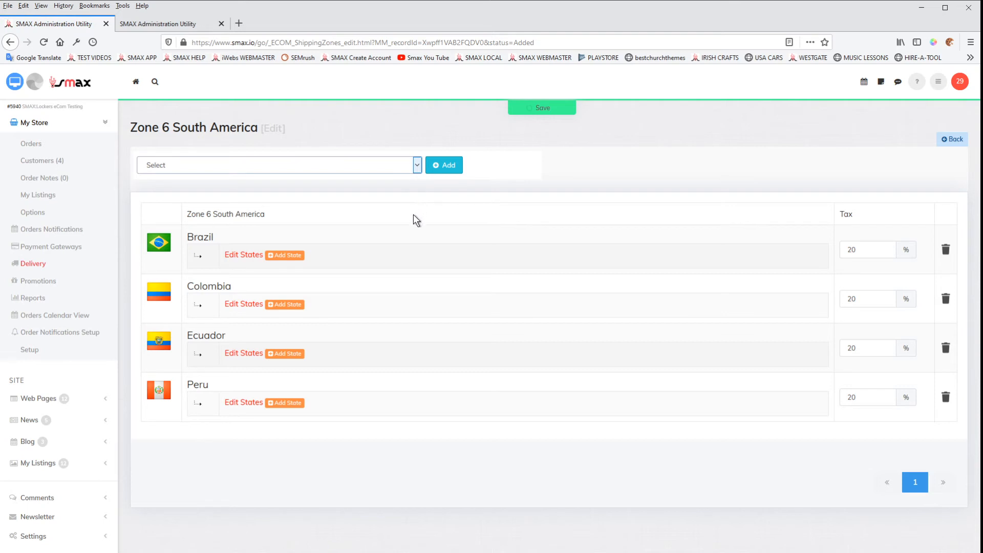
{"action": "left_click", "coordinate": [290, 305]}
{"action": "left_click", "coordinate": [435, 172]}
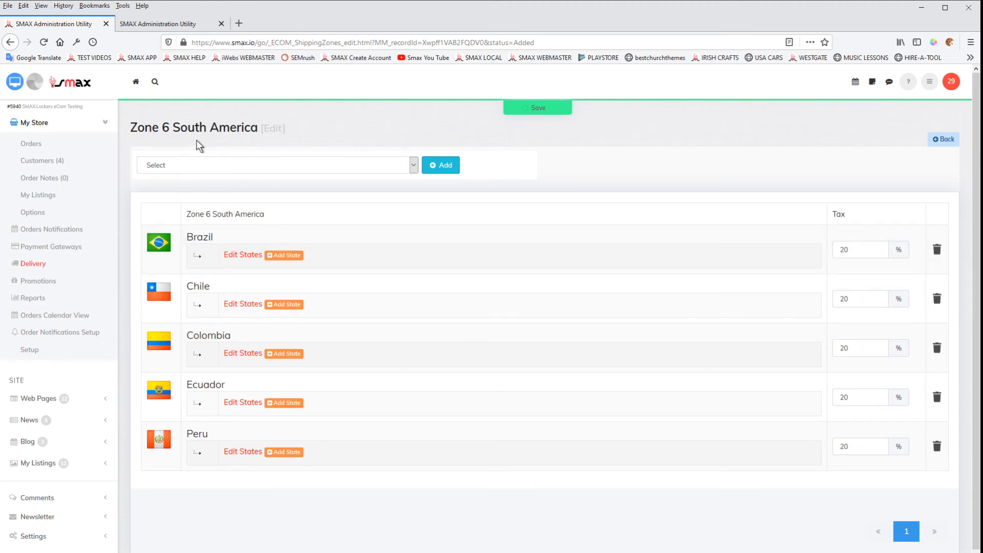
Switch to the store's checkout preview and set the delivery address country to Ecuador
{"action": "left_click", "coordinate": [173, 25]}
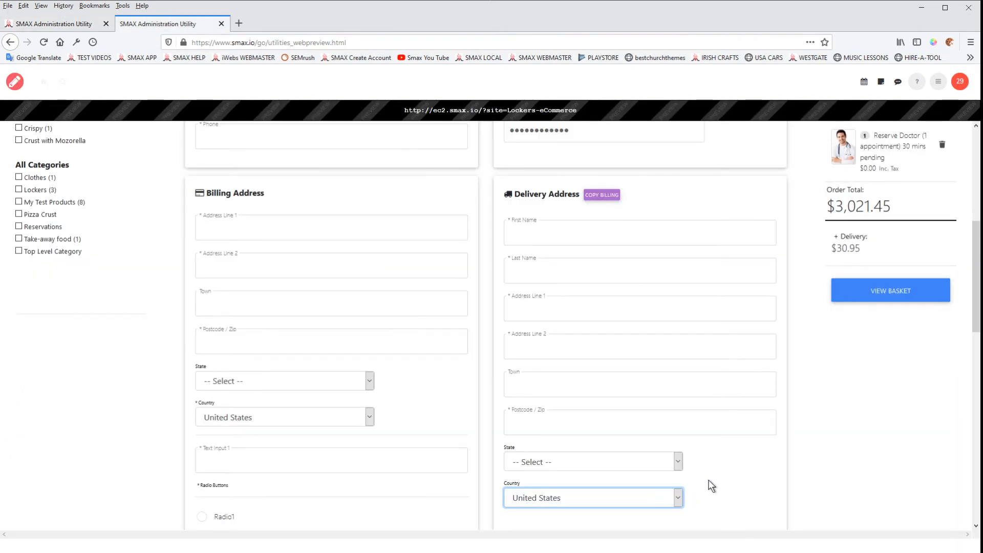
{"action": "scroll", "coordinate": [714, 481], "scroll_direction": "down", "scroll_amount": 2}
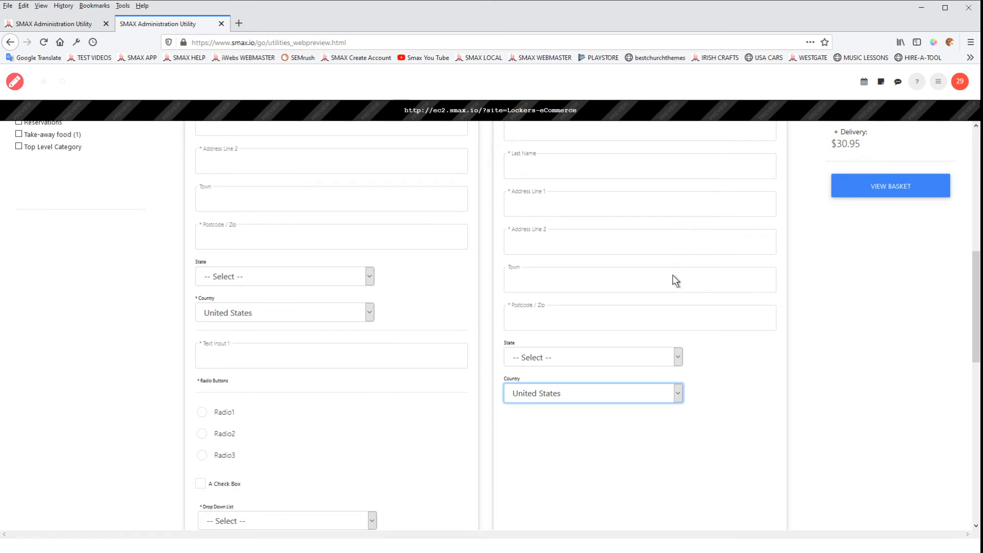
{"action": "left_click", "coordinate": [735, 393]}
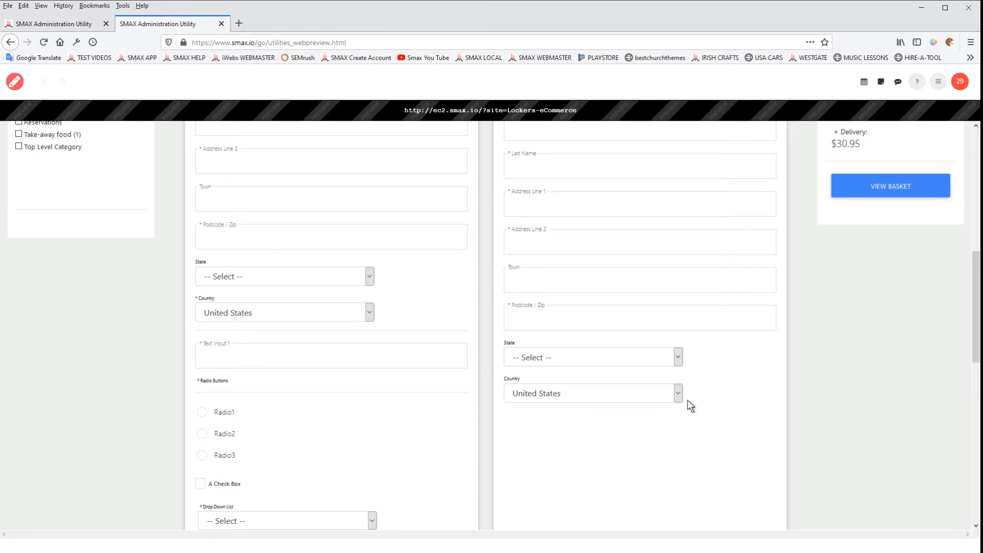
{"action": "left_click", "coordinate": [676, 392]}
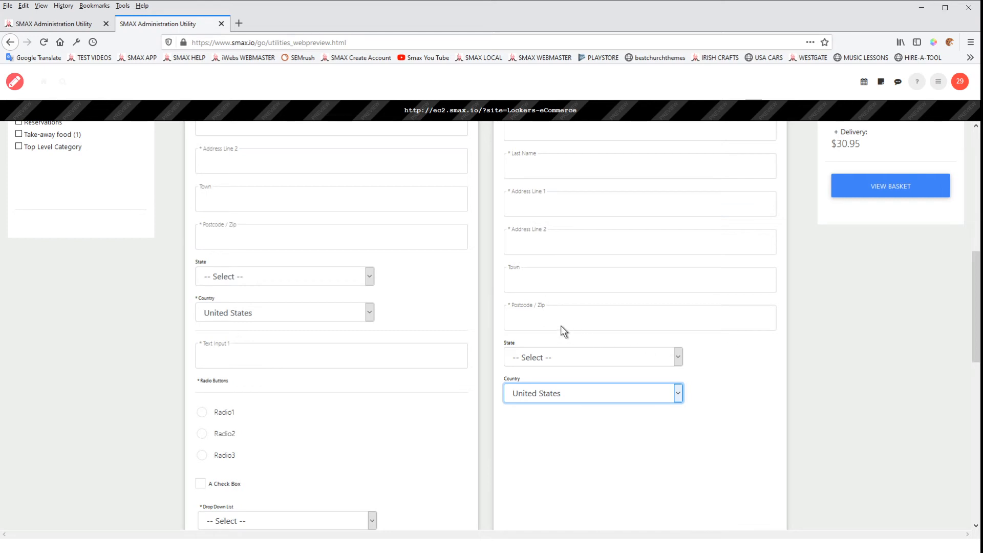
{"action": "type", "text": "peru"}
{"action": "key", "text": "Up"}
{"action": "key", "text": "e"}
Return to the administration page, save the Zone 6 South America countries and go back to the shipping zones
{"action": "left_click", "coordinate": [82, 23]}
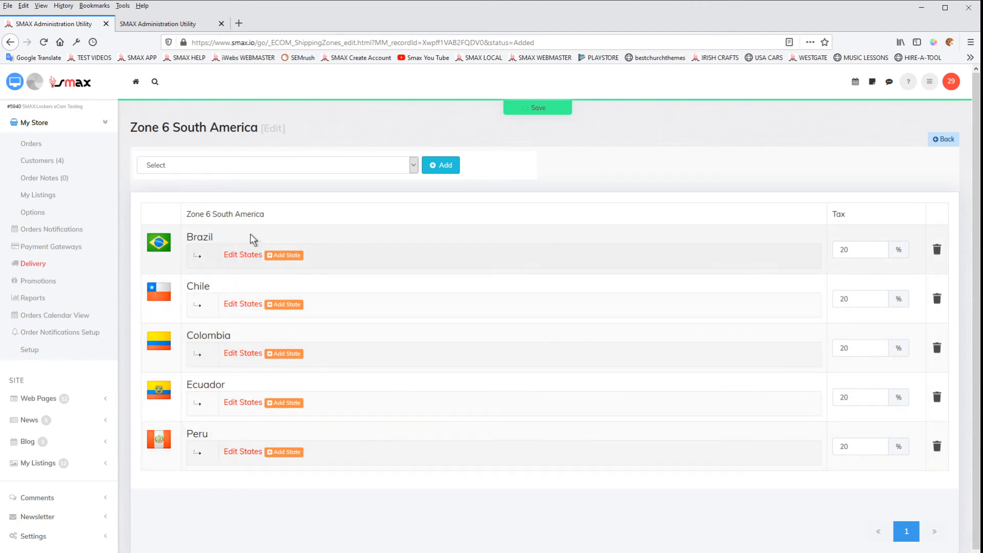
{"action": "left_click", "coordinate": [533, 109]}
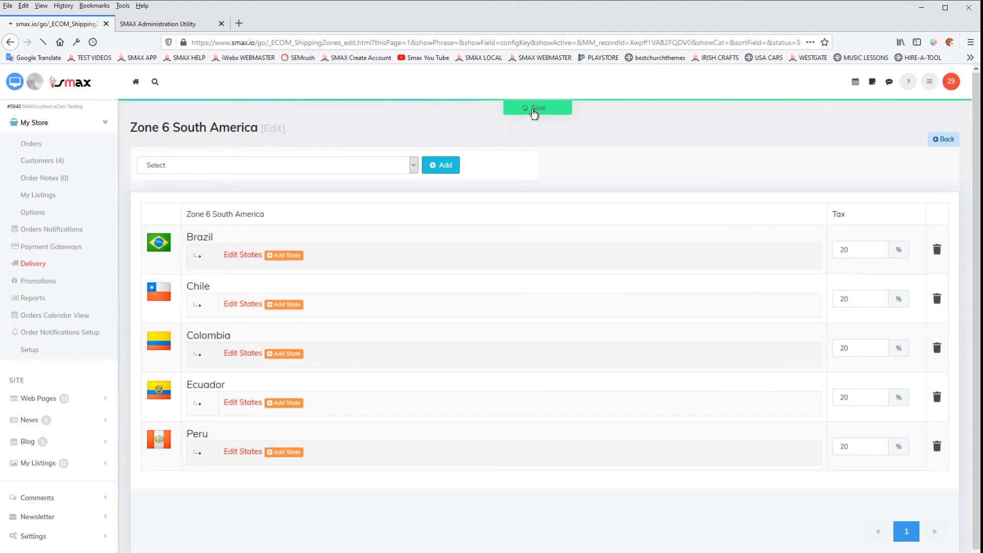
{"action": "left_click", "coordinate": [38, 265]}
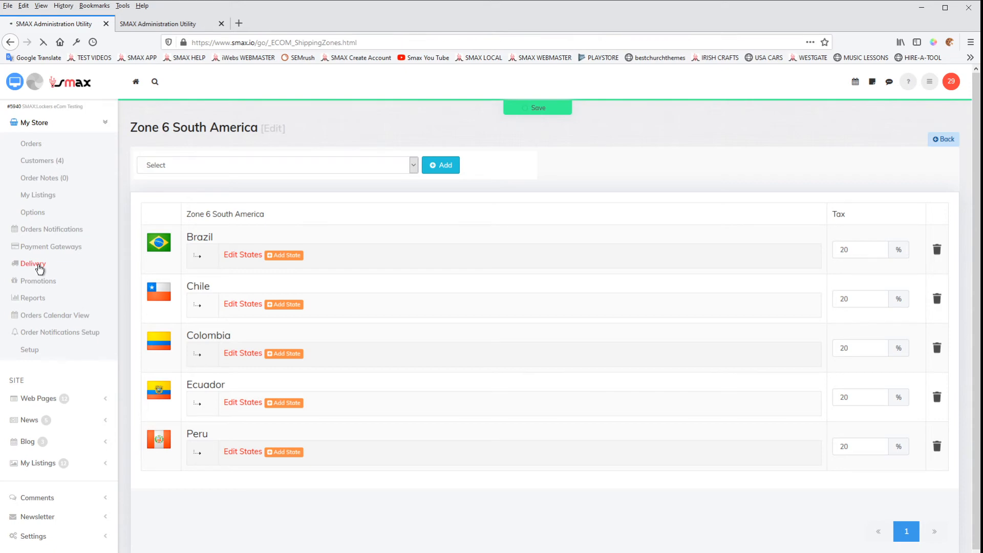
Open the price schemes of Zone 6 South America and add a scheme named "3 week derlivery TNT"
{"action": "scroll", "coordinate": [279, 408], "scroll_direction": "down", "scroll_amount": 5}
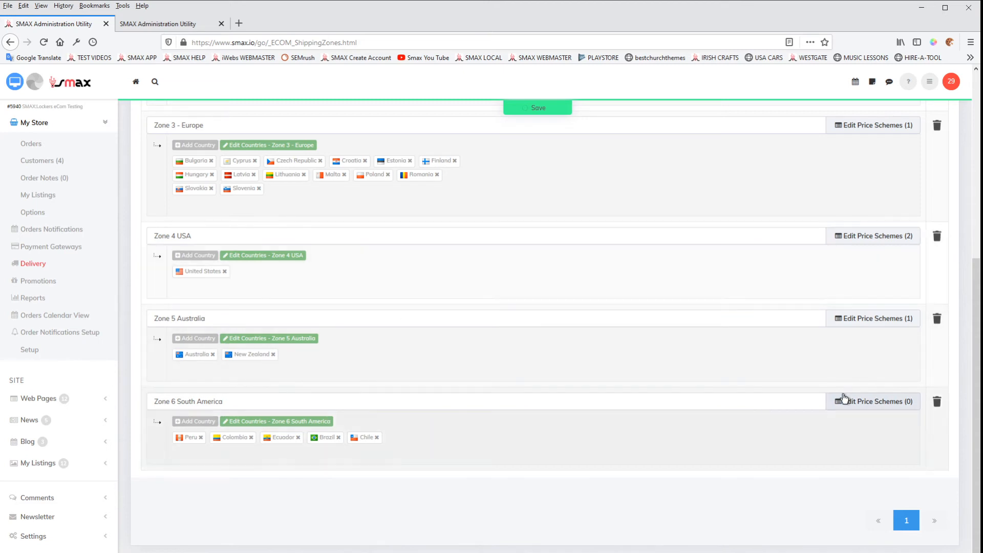
{"action": "left_click", "coordinate": [869, 403]}
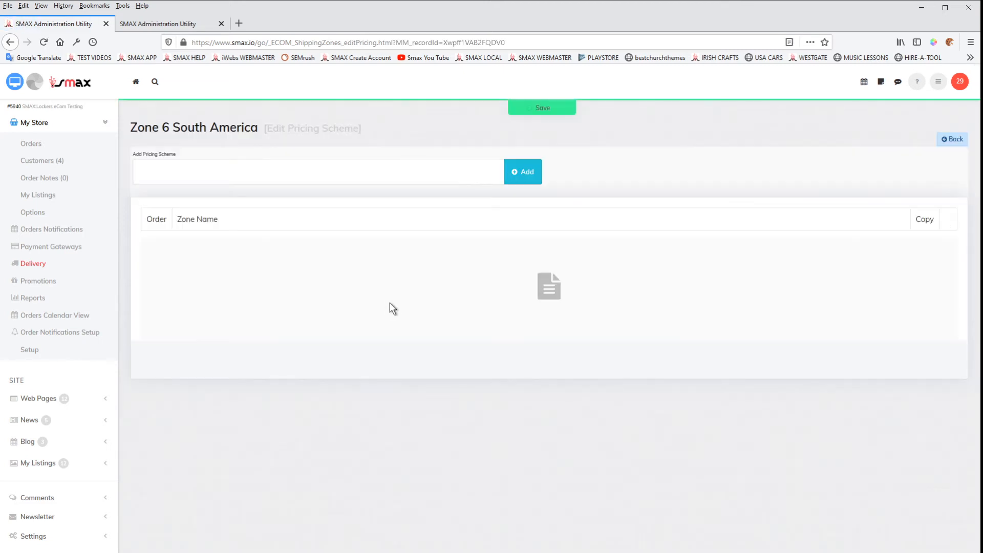
{"action": "left_click", "coordinate": [171, 173]}
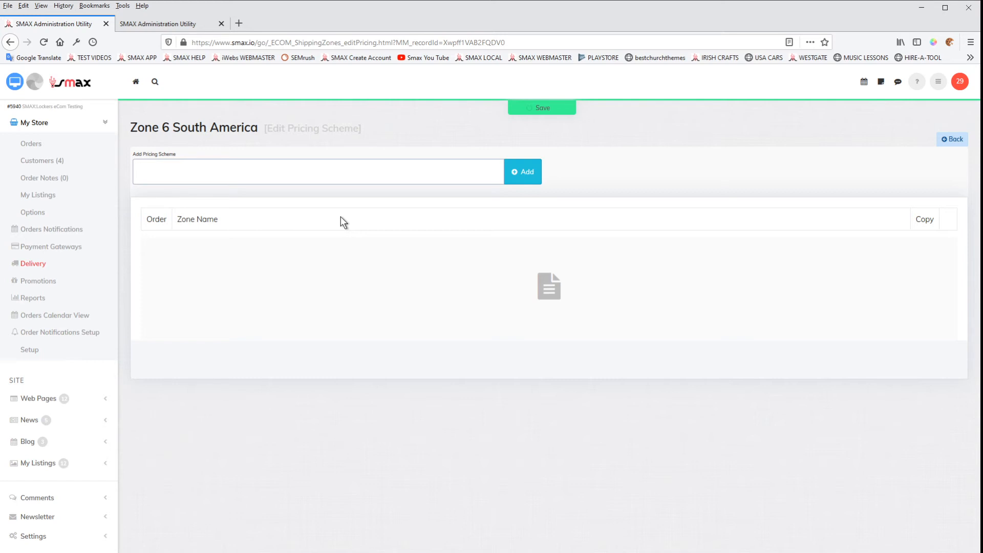
{"action": "type", "text": "3 week derlivery TNT"}
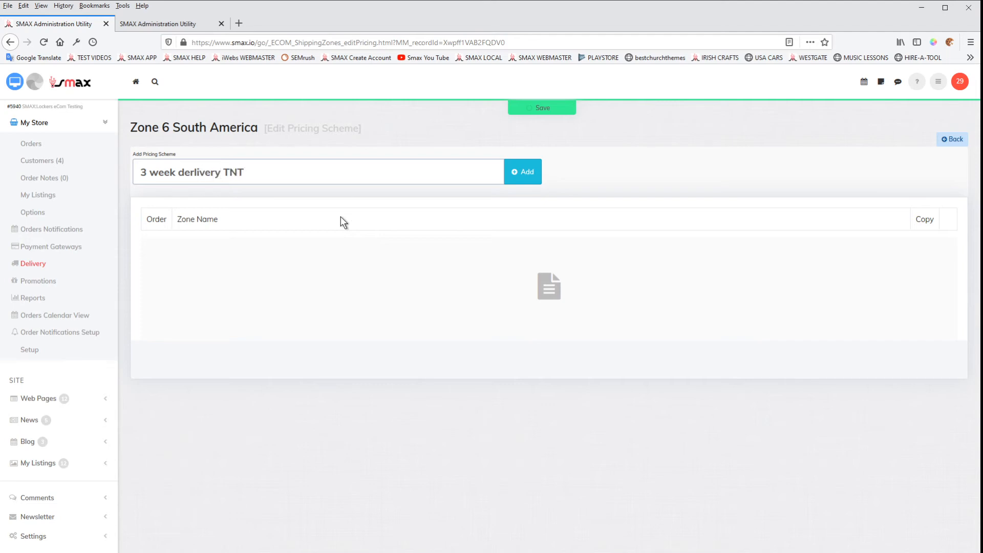
{"action": "left_click", "coordinate": [517, 180]}
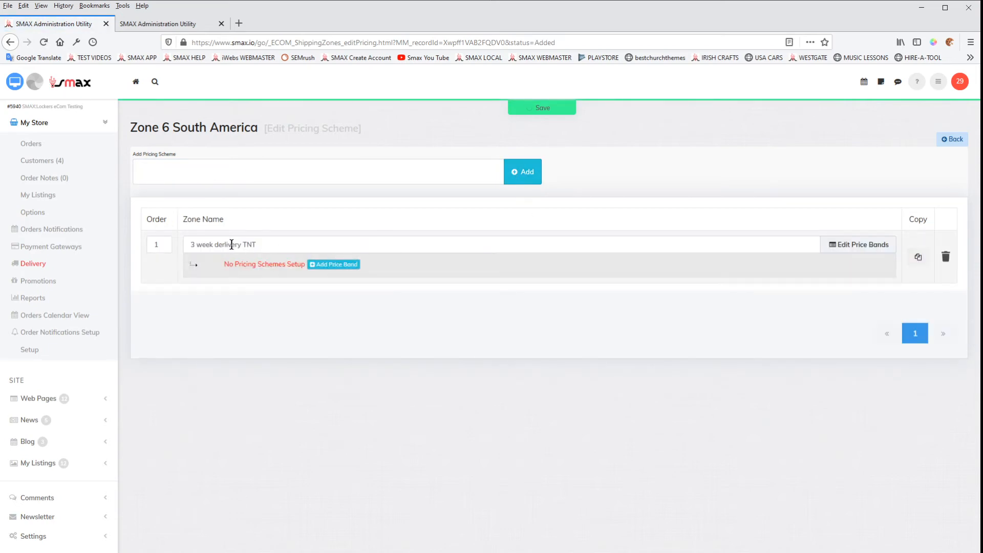
Correct the new pricing scheme's name to "3 week delivery TNT" and save it
{"action": "left_click", "coordinate": [242, 244]}
{"action": "key", "text": "BackSpace"}
{"action": "key", "text": "BackSpace"}
{"action": "key", "text": "BackSpace"}
{"action": "key", "text": "BackSpace"}
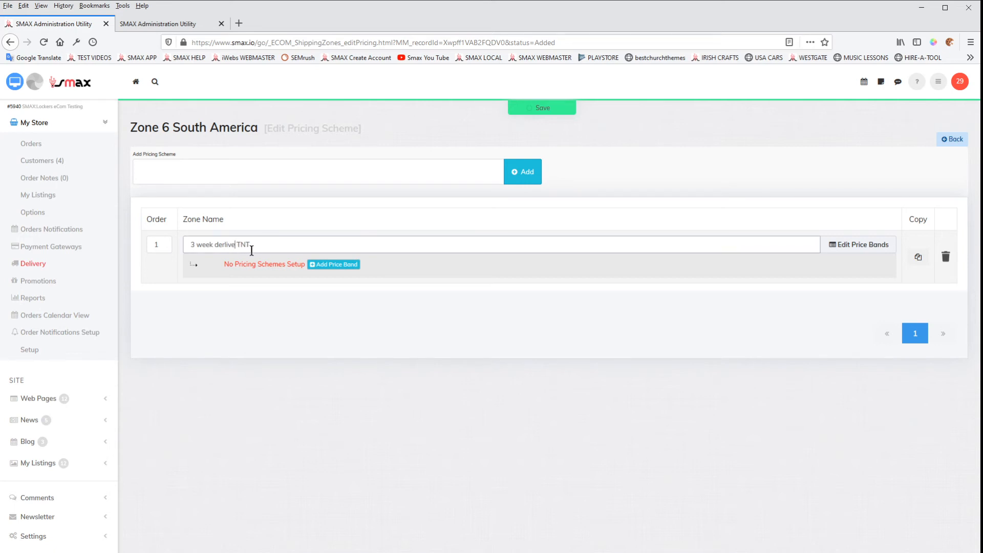
{"action": "key", "text": "BackSpace"}
{"action": "key", "text": "BackSpace"}
{"action": "key", "text": "BackSpace"}
{"action": "type", "text": "livery"}
{"action": "left_click", "coordinate": [539, 109]}
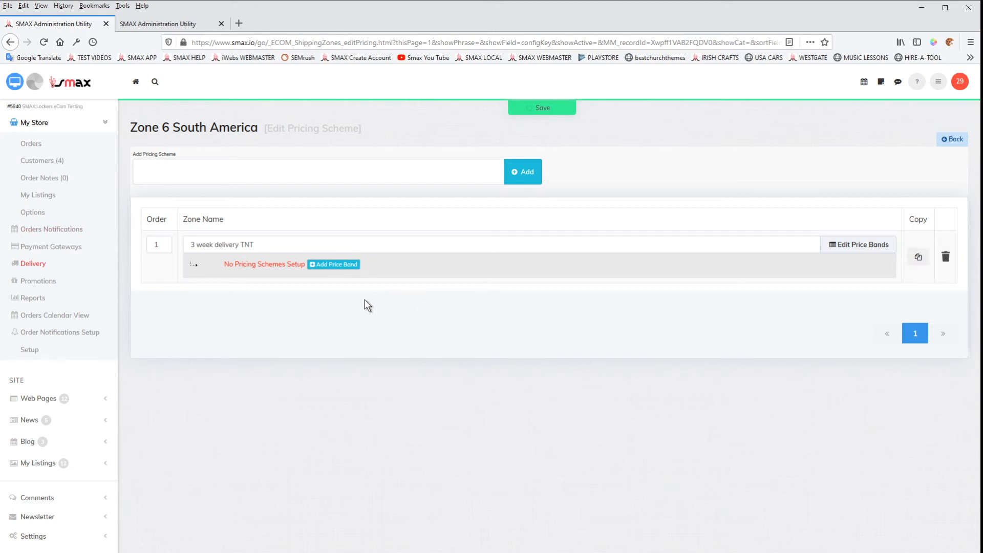
Check the delivery address section of the checkout preview, then return to the Zone 6 pricing scheme and review its name
{"action": "left_click", "coordinate": [163, 24]}
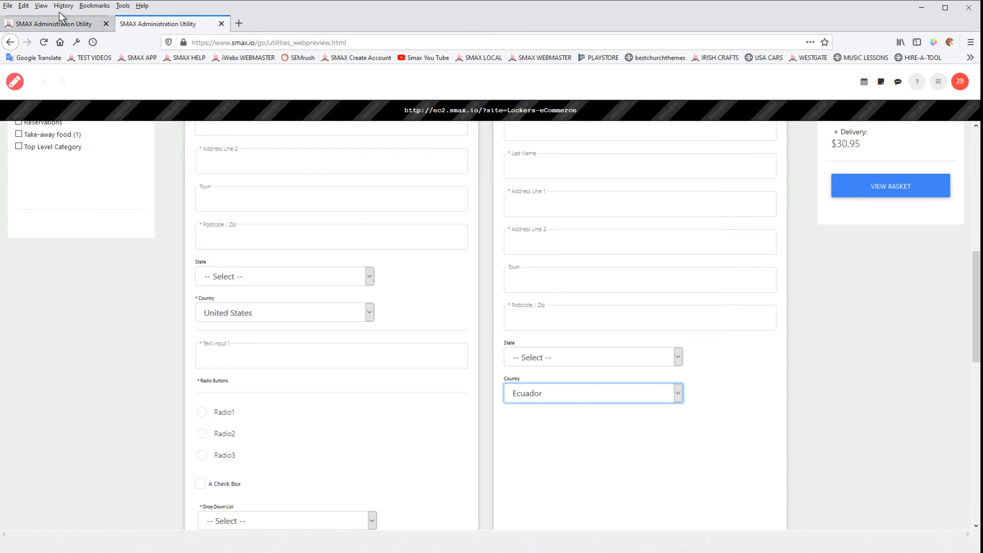
{"action": "left_click", "coordinate": [61, 24]}
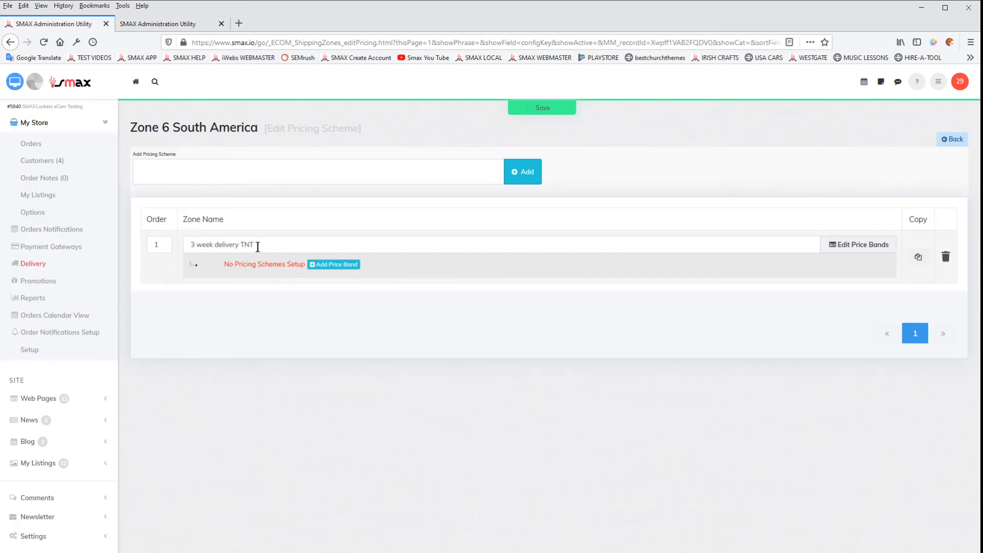
{"action": "left_click", "coordinate": [255, 245]}
{"action": "left_click_drag", "start_coordinate": [254, 245], "coordinate": [184, 245]}
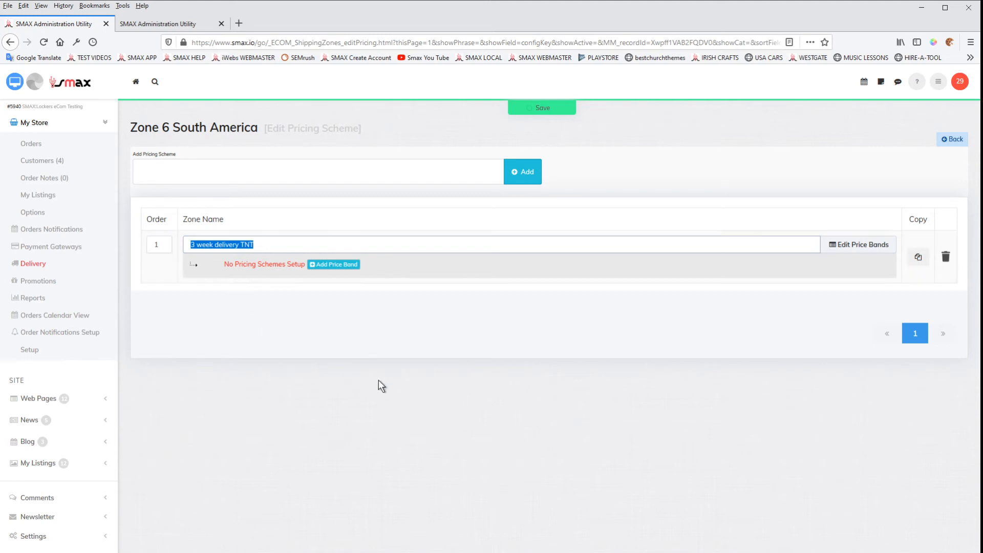
{"action": "left_click", "coordinate": [386, 353]}
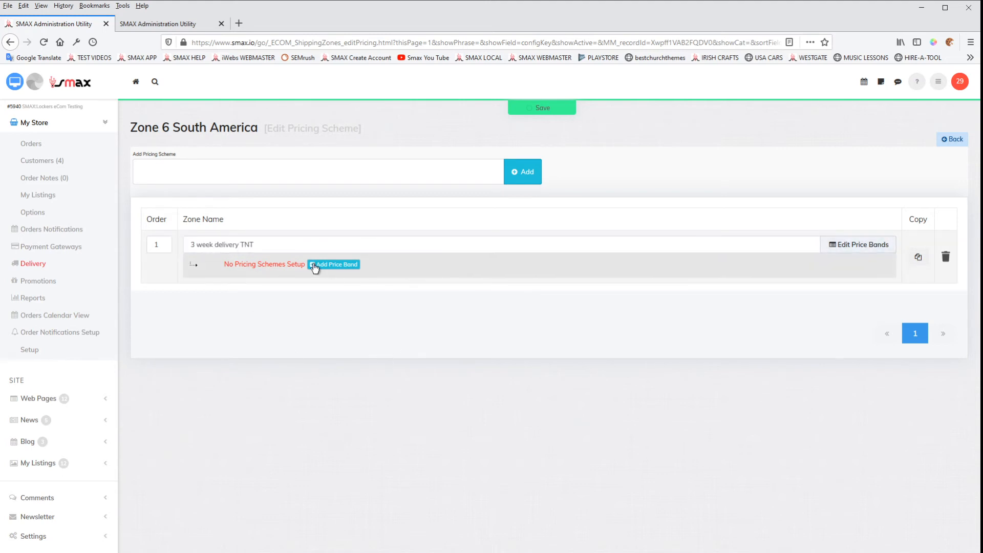
Add a weight-based band of 0 to 99 KG with a fixed $50 charge to 3 week delivery TNT, save it and return to the scheme list
{"action": "left_click", "coordinate": [345, 265]}
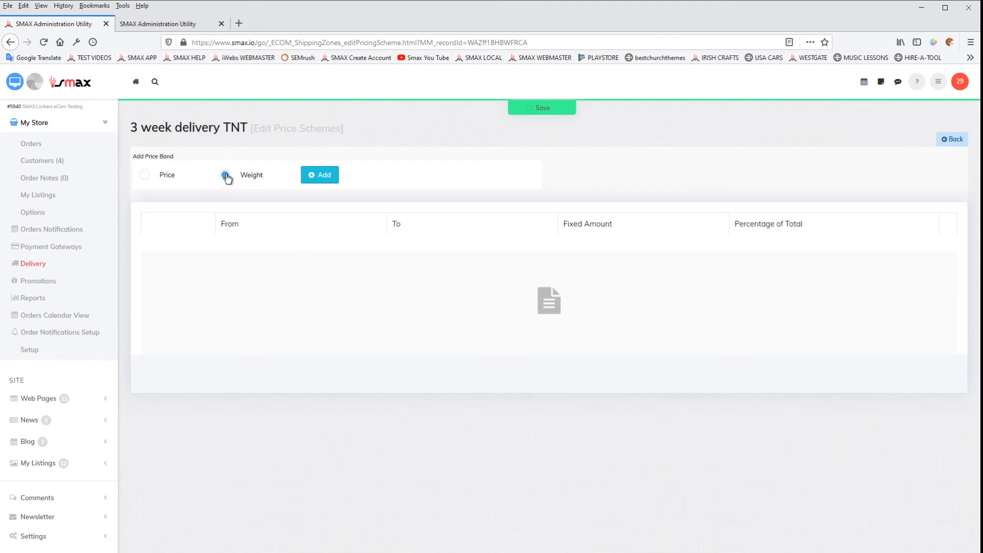
{"action": "left_click", "coordinate": [319, 176]}
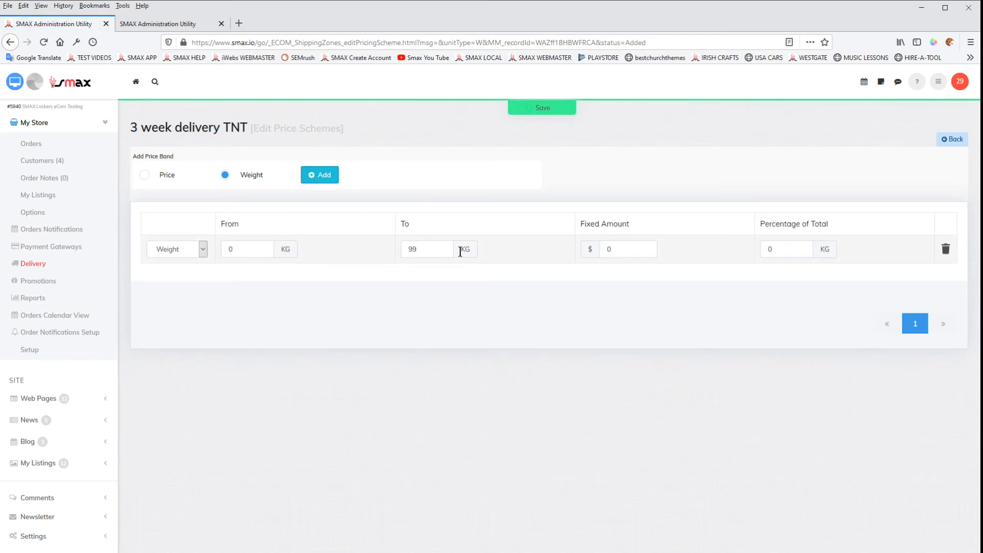
{"action": "left_click", "coordinate": [618, 250]}
{"action": "left_click", "coordinate": [544, 110]}
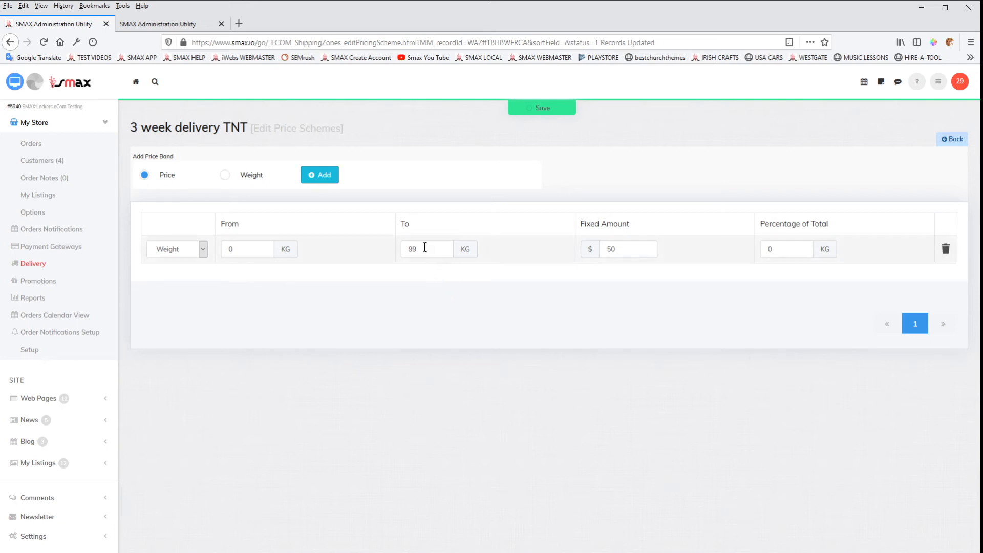
{"action": "double_click", "coordinate": [412, 248]}
{"action": "left_click", "coordinate": [524, 110]}
{"action": "left_click", "coordinate": [953, 140]}
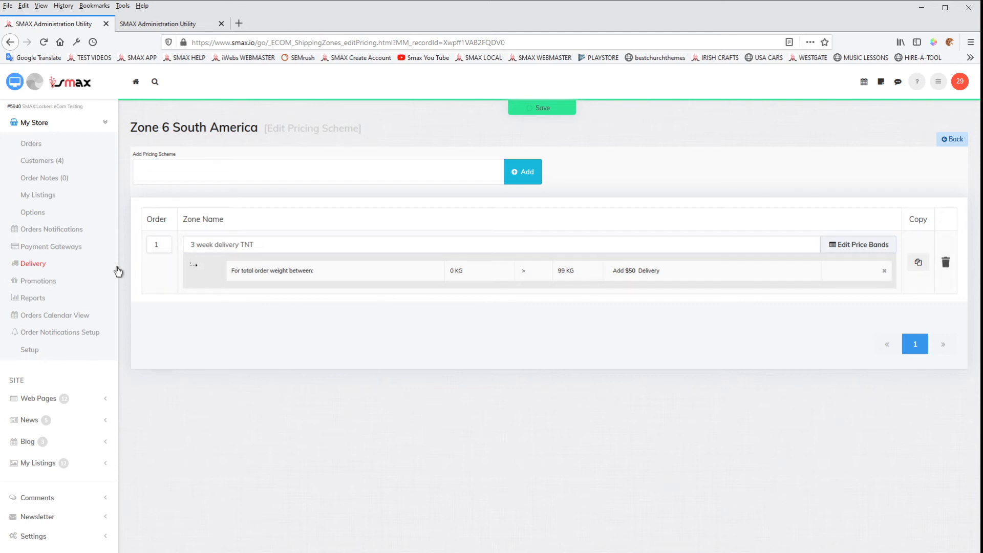
Go back to the shipping zones and open the price schemes of Zone 4 USA
{"action": "left_click", "coordinate": [46, 263]}
{"action": "scroll", "coordinate": [258, 407], "scroll_direction": "down", "scroll_amount": 2}
{"action": "scroll", "coordinate": [257, 407], "scroll_direction": "down", "scroll_amount": 3}
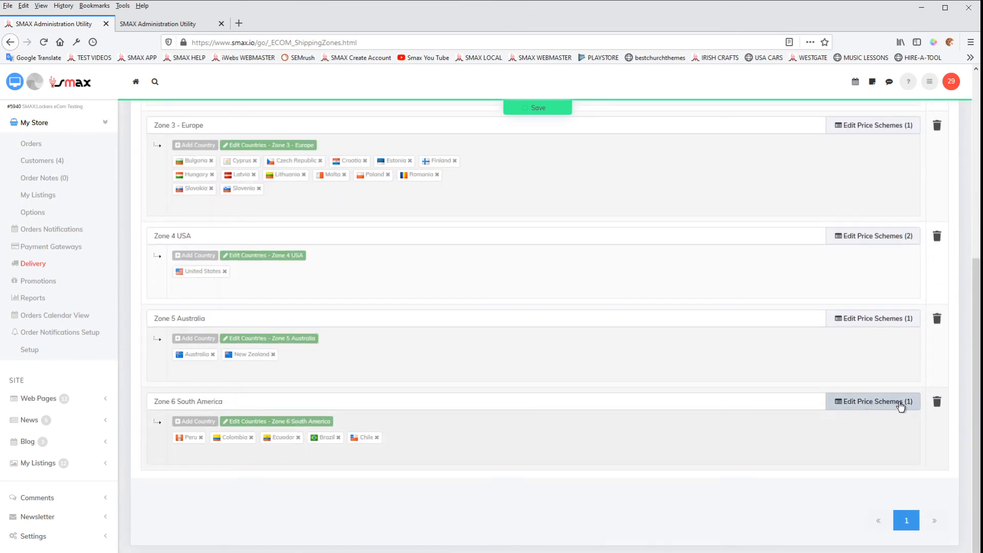
{"action": "left_click", "coordinate": [894, 240]}
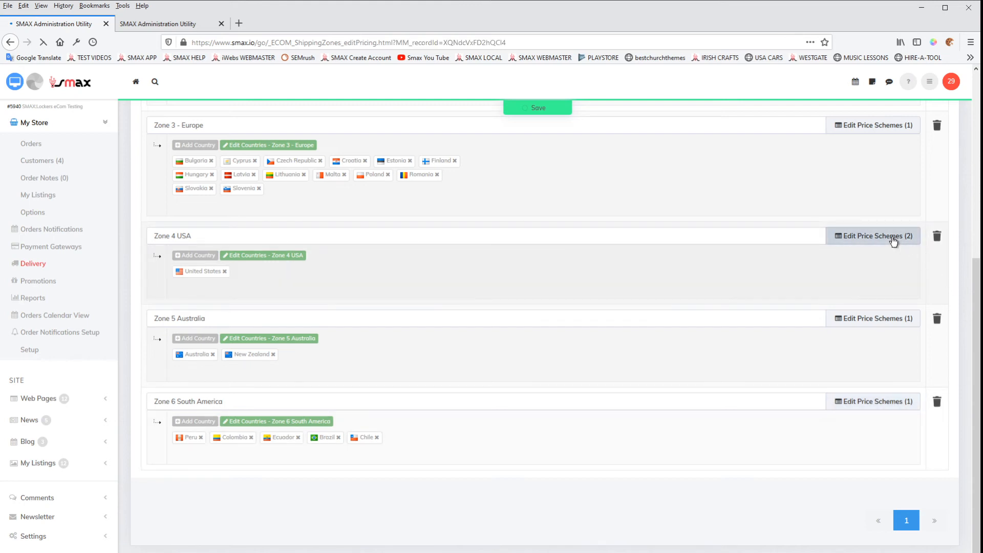
Review the DHL USA 1-4 Working Days and UPS Urgent Same Day Delivery schemes of Zone 4 USA, and return to the shipping zones
{"action": "scroll", "coordinate": [215, 307], "scroll_direction": "down", "scroll_amount": 2}
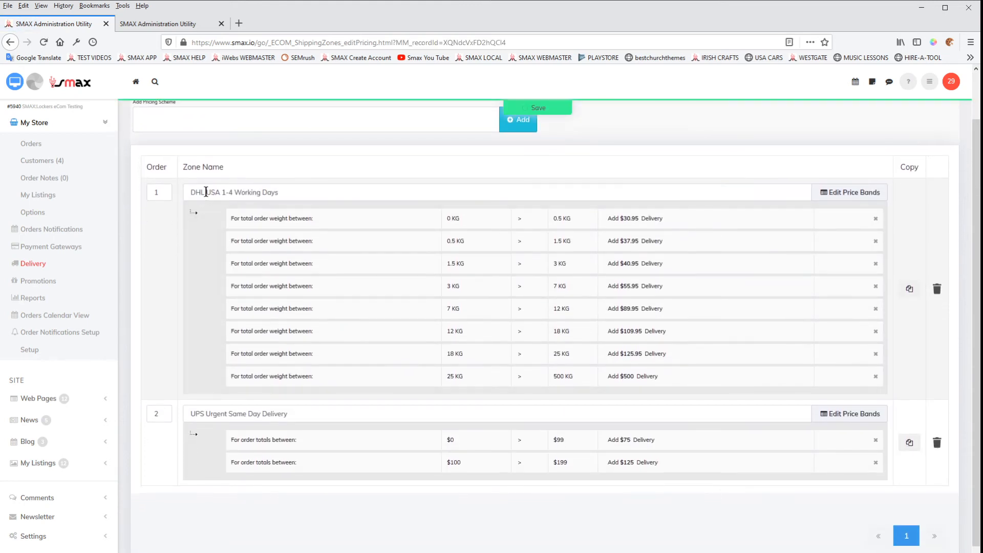
{"action": "left_click", "coordinate": [219, 412]}
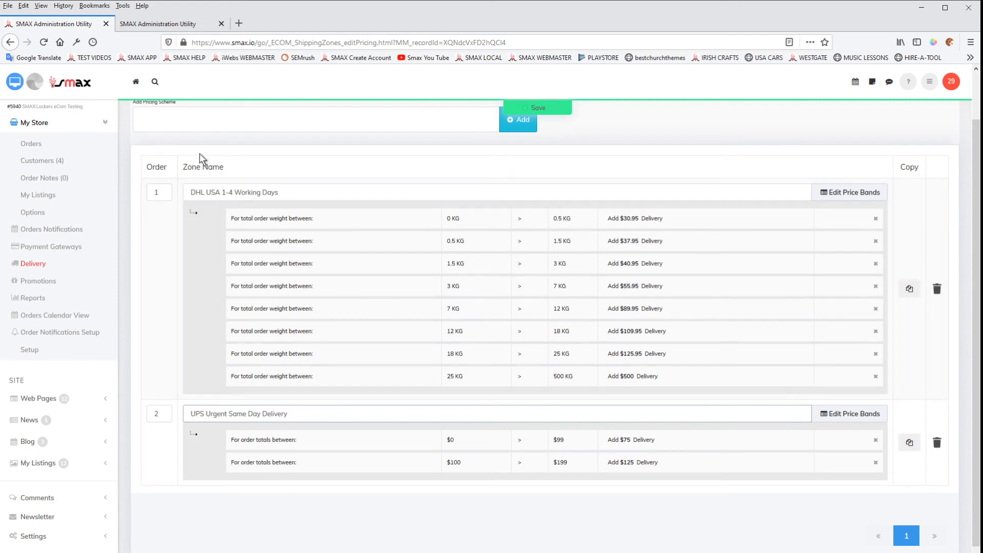
{"action": "left_click", "coordinate": [215, 192]}
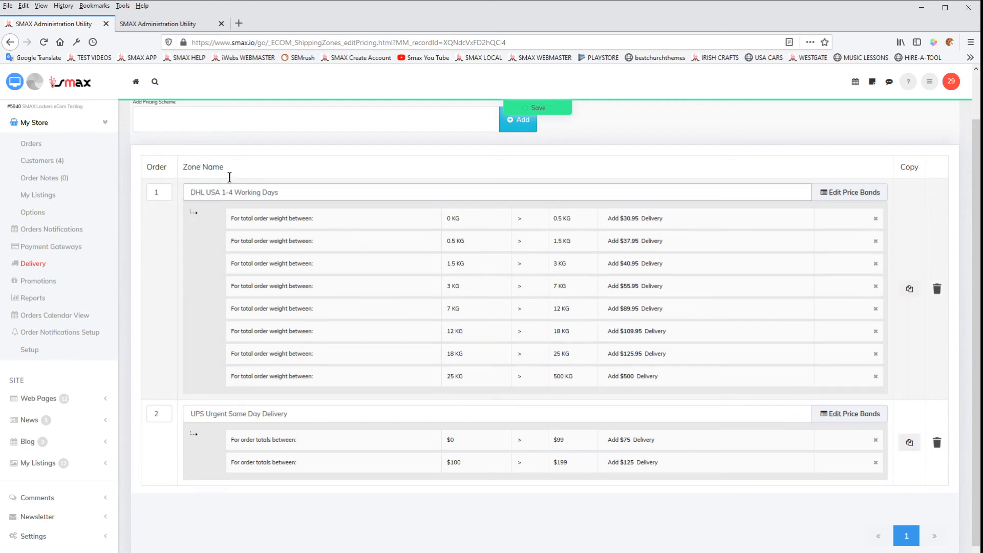
{"action": "scroll", "coordinate": [225, 187], "scroll_direction": "up", "scroll_amount": 2}
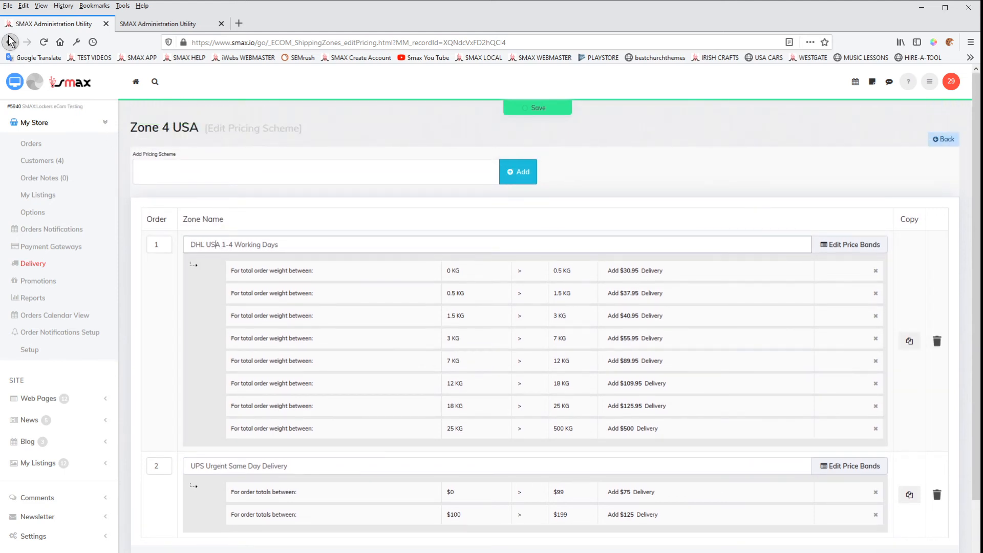
{"action": "left_click", "coordinate": [9, 41]}
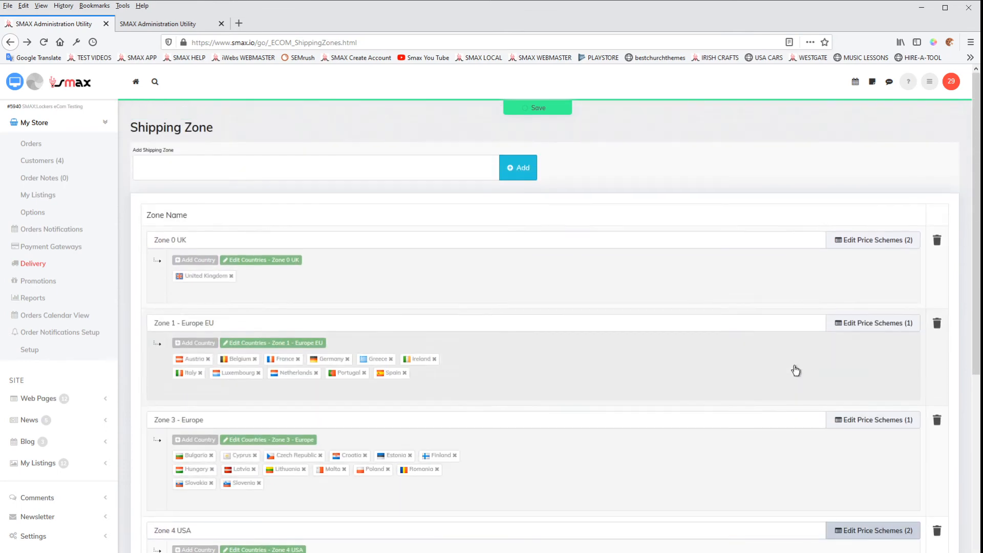
Open the price schemes of Zone 0 UK and review the bands of its DHL and UPS 24h Courier schemes
{"action": "left_click", "coordinate": [864, 241]}
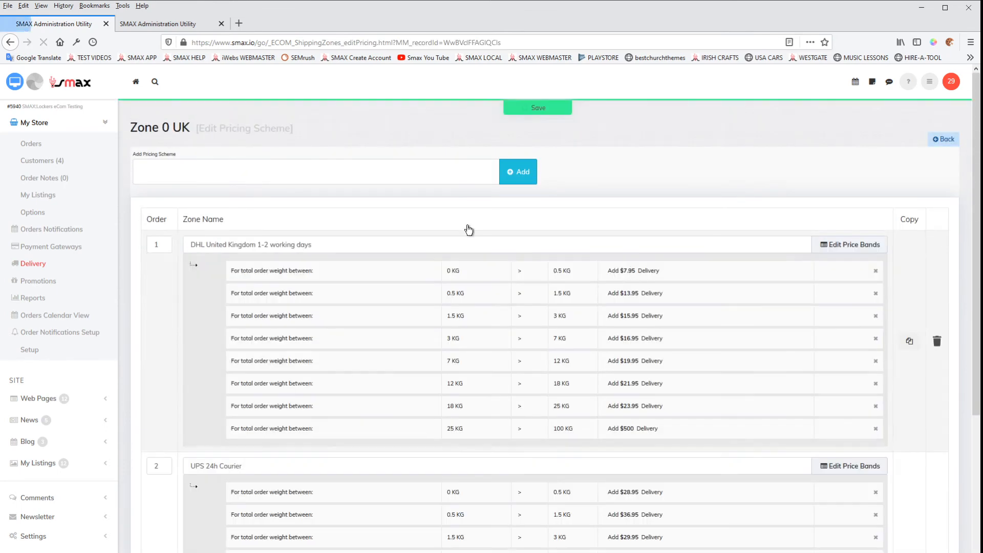
{"action": "left_click", "coordinate": [337, 244]}
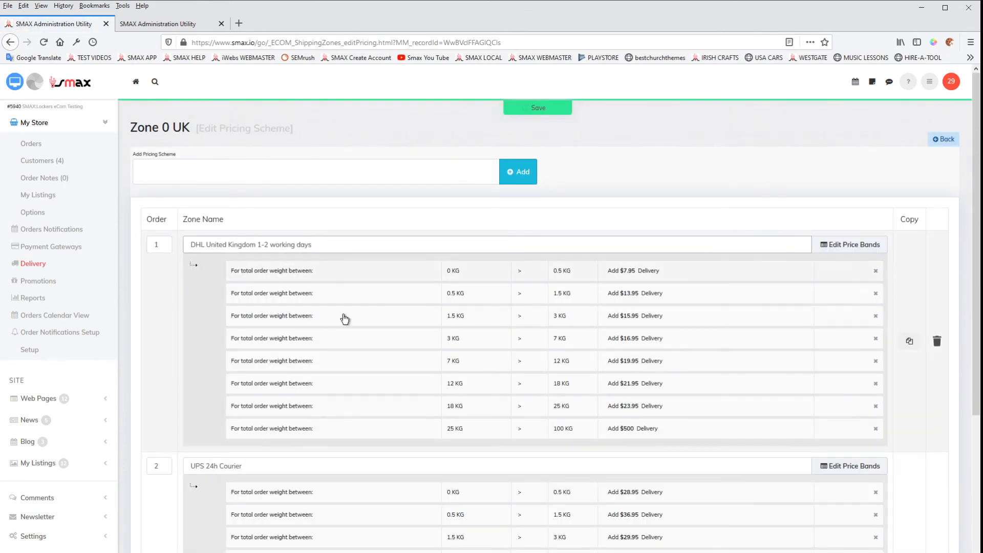
{"action": "scroll", "coordinate": [303, 471], "scroll_direction": "down", "scroll_amount": 4}
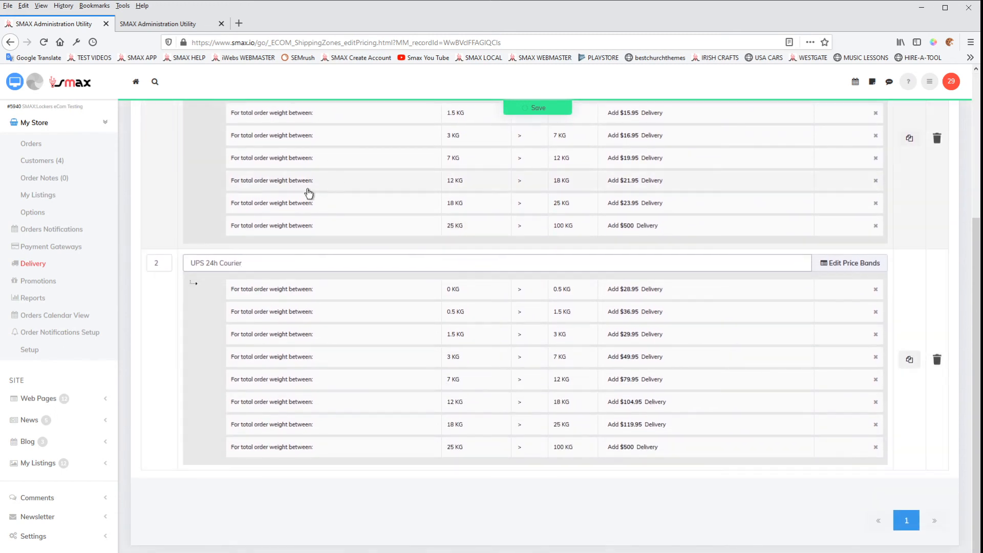
{"action": "left_click", "coordinate": [146, 23]}
{"action": "left_click", "coordinate": [85, 20]}
{"action": "scroll", "coordinate": [272, 323], "scroll_direction": "up", "scroll_amount": 4}
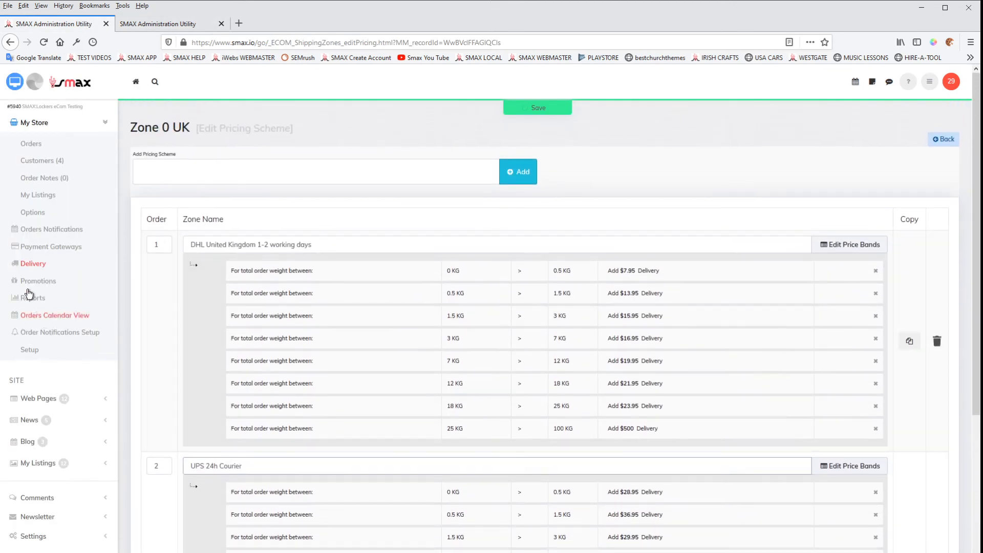
Return to the shipping zones and compare Zone 6 South America with the delivery country selection in the checkout preview
{"action": "left_click", "coordinate": [32, 263]}
{"action": "scroll", "coordinate": [352, 381], "scroll_direction": "down", "scroll_amount": 4}
{"action": "scroll", "coordinate": [353, 381], "scroll_direction": "down", "scroll_amount": 2}
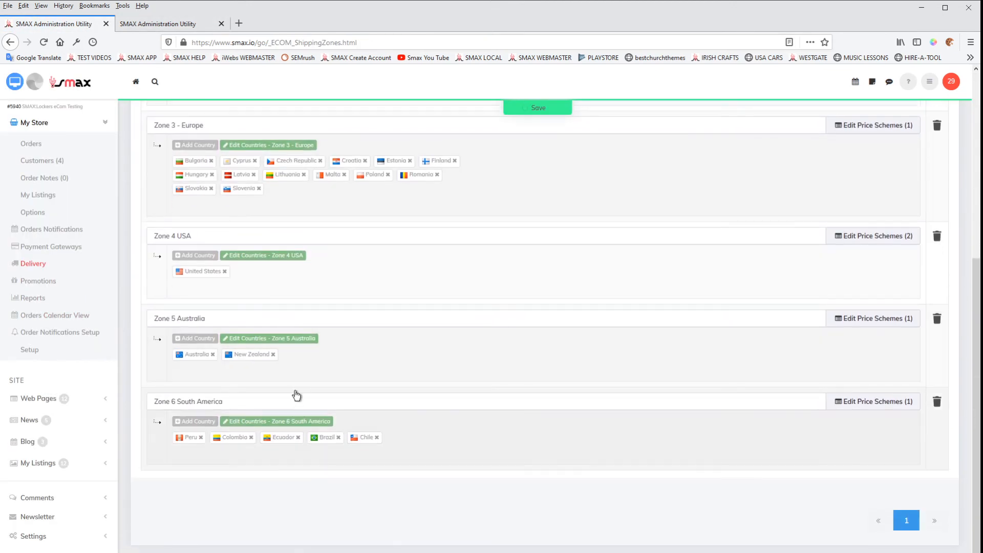
{"action": "left_click", "coordinate": [247, 407]}
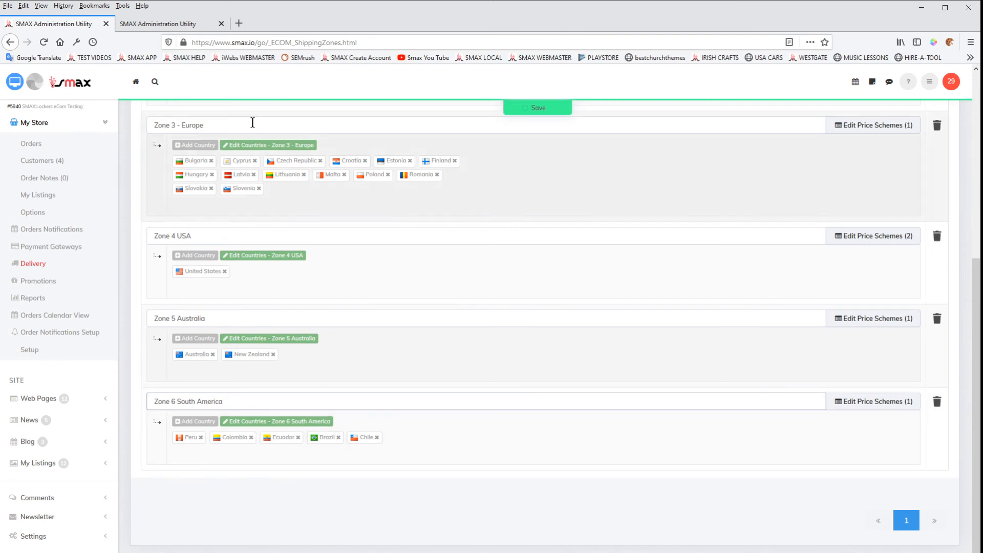
{"action": "left_click", "coordinate": [186, 23]}
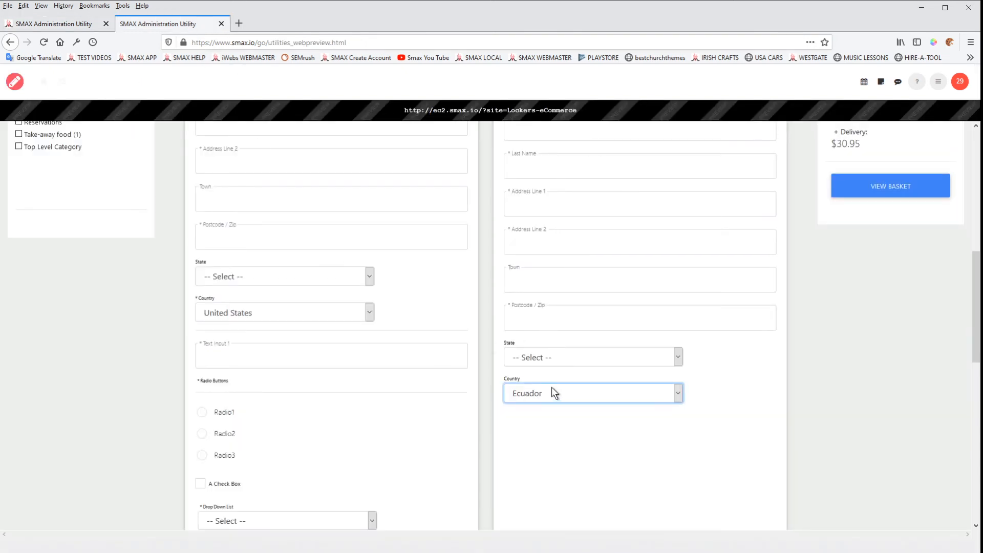
{"action": "left_click", "coordinate": [66, 24]}
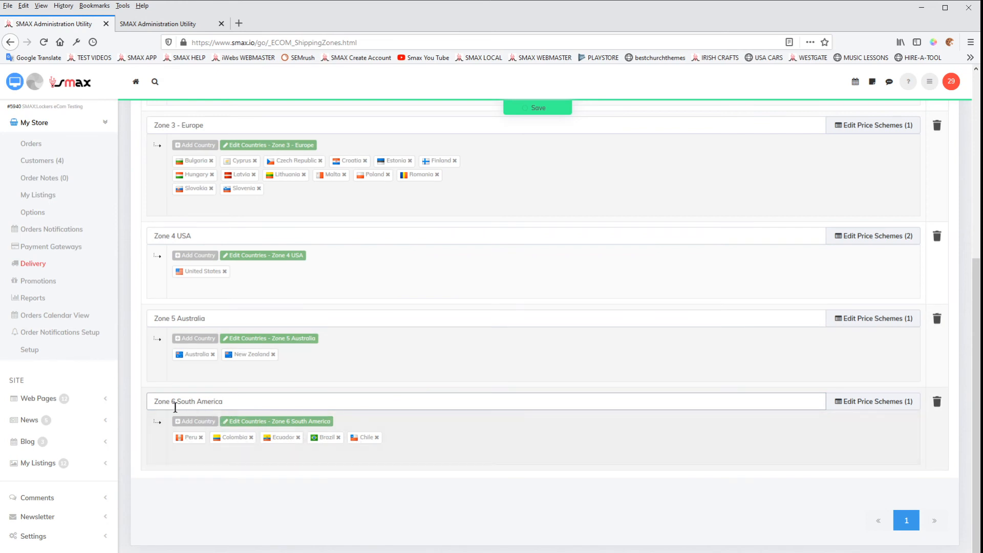
{"action": "left_click", "coordinate": [457, 407]}
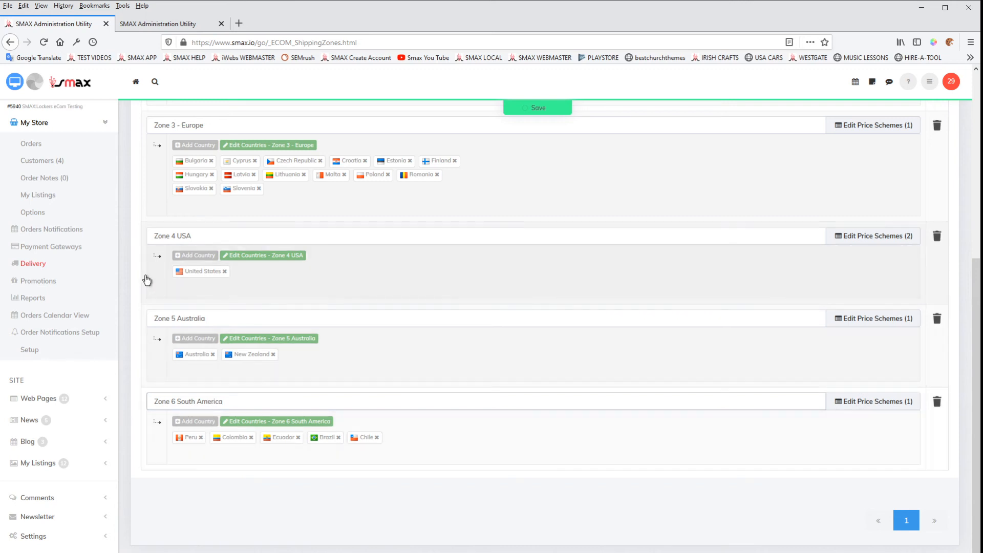
{"action": "left_click", "coordinate": [200, 272]}
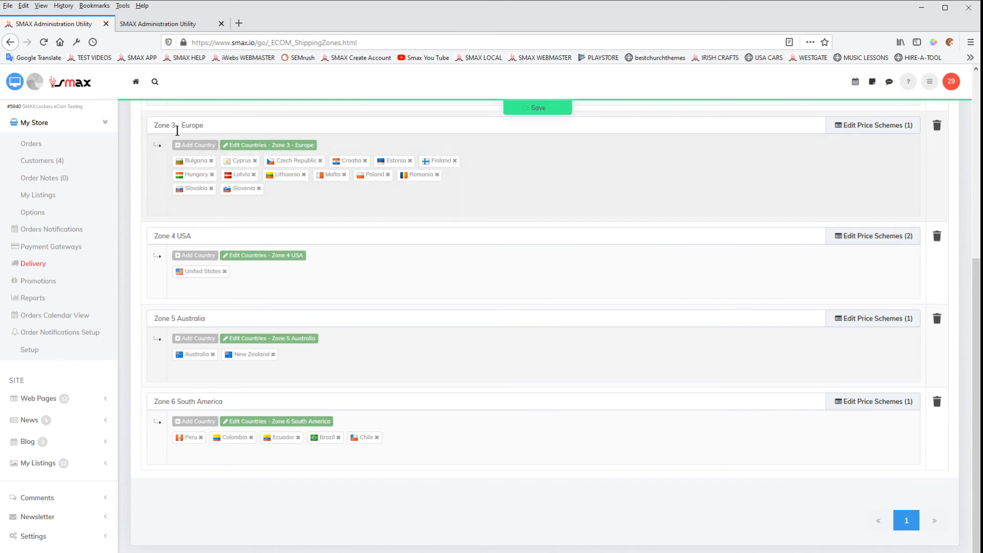
Remove Estonia from Zone 3 - Europe and Chile from Zone 6 South America
{"action": "left_click", "coordinate": [410, 162]}
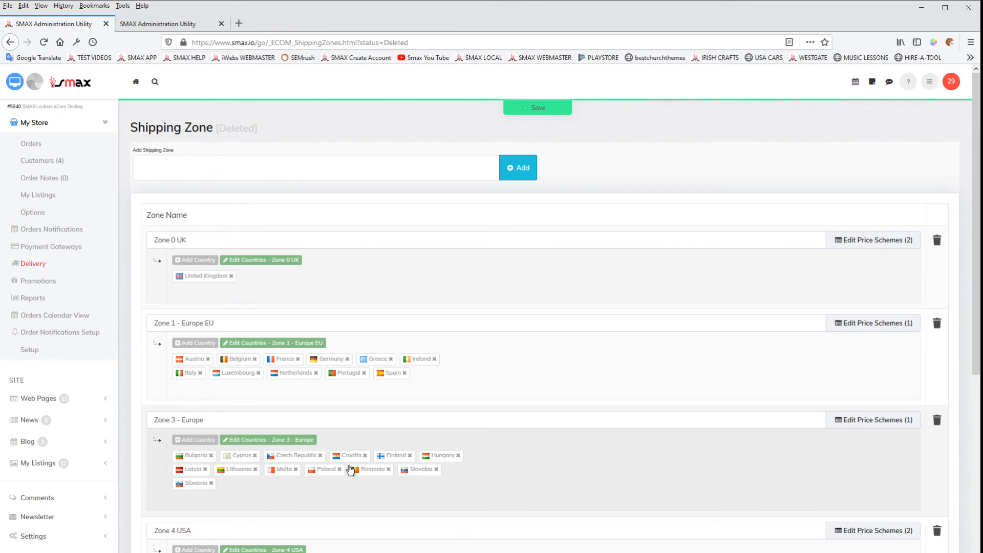
{"action": "scroll", "coordinate": [386, 502], "scroll_direction": "down", "scroll_amount": 6}
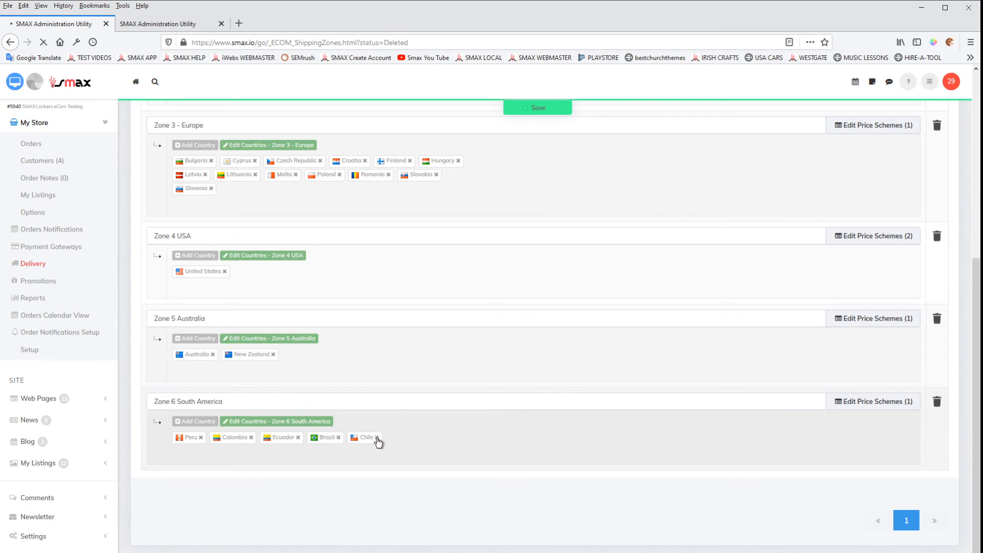
{"action": "scroll", "coordinate": [384, 487], "scroll_direction": "down", "scroll_amount": 5}
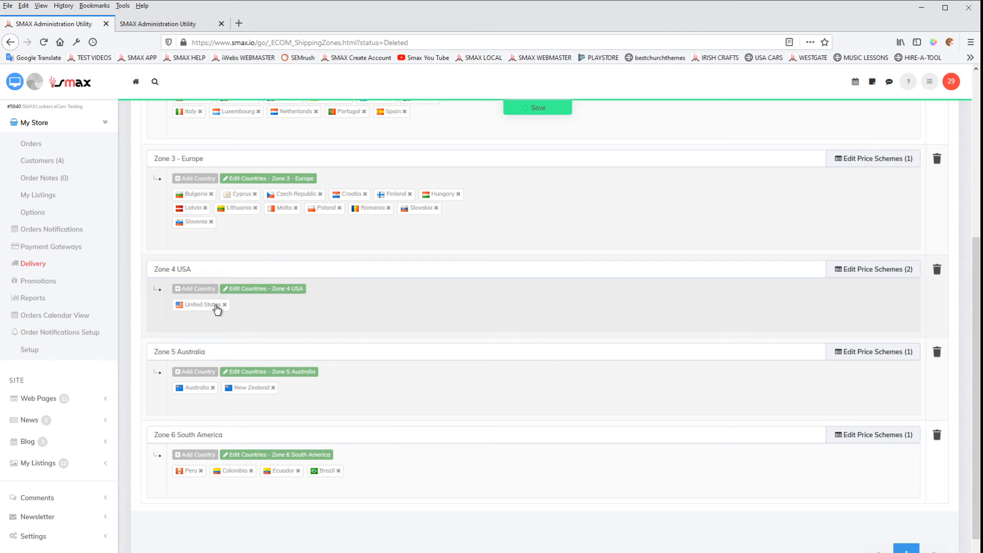
Check the price schemes of Zone 4 USA and the states listed under its country, then return to the shipping zones
{"action": "left_click", "coordinate": [879, 272]}
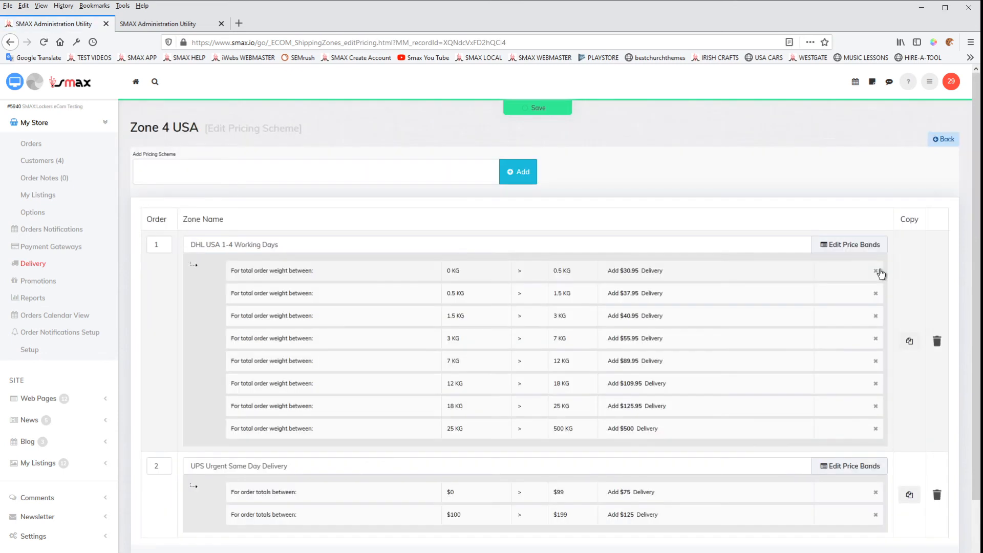
{"action": "left_click", "coordinate": [10, 43]}
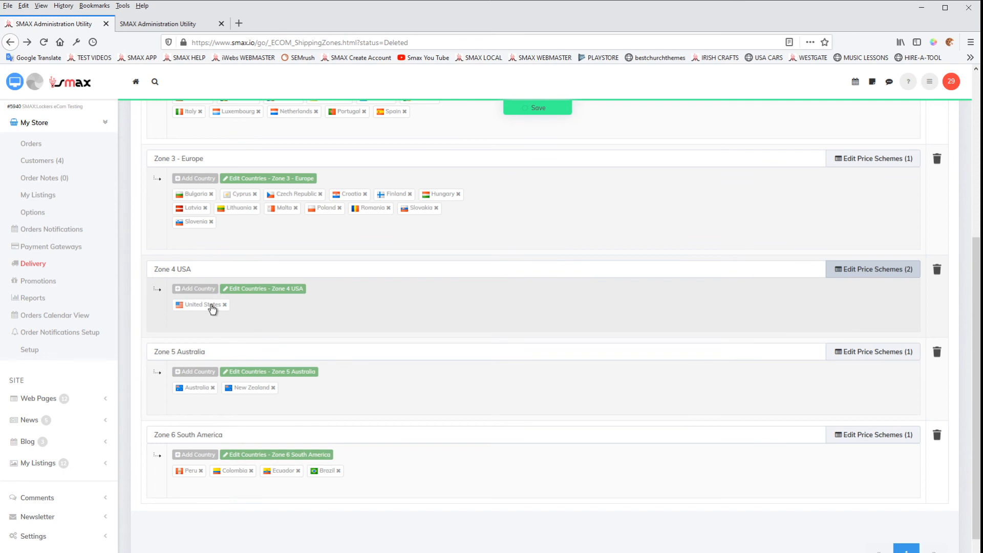
{"action": "left_click", "coordinate": [255, 289]}
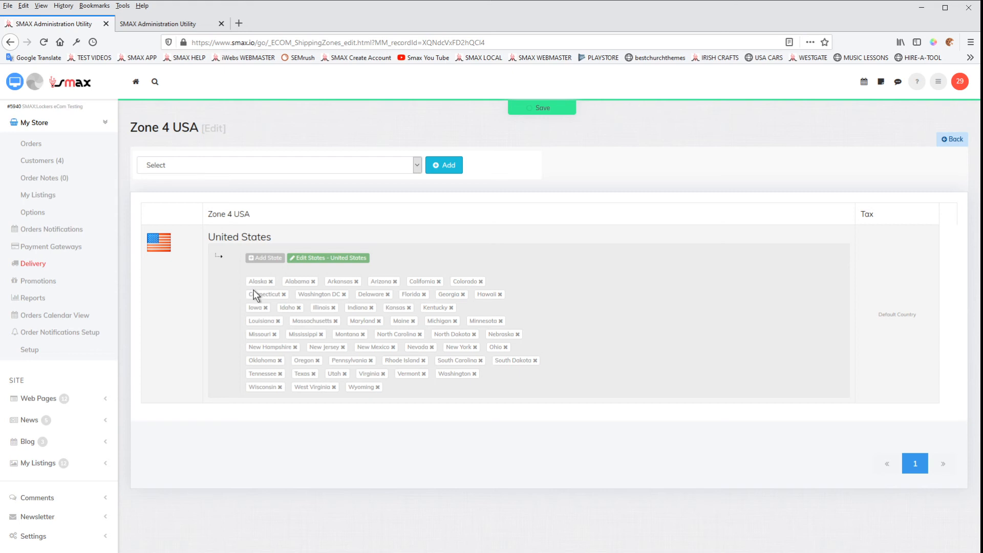
{"action": "left_click", "coordinate": [10, 42]}
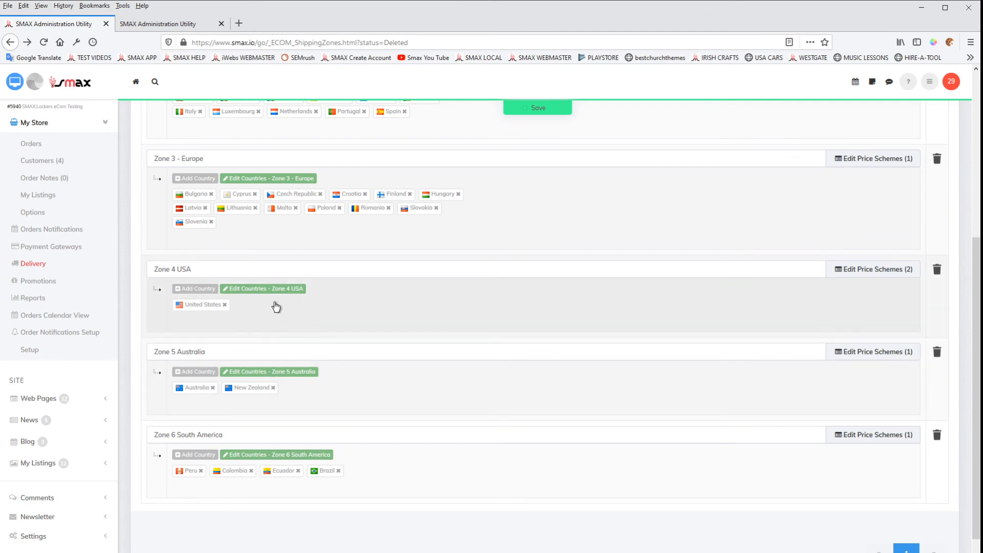
{"action": "left_click", "coordinate": [264, 290]}
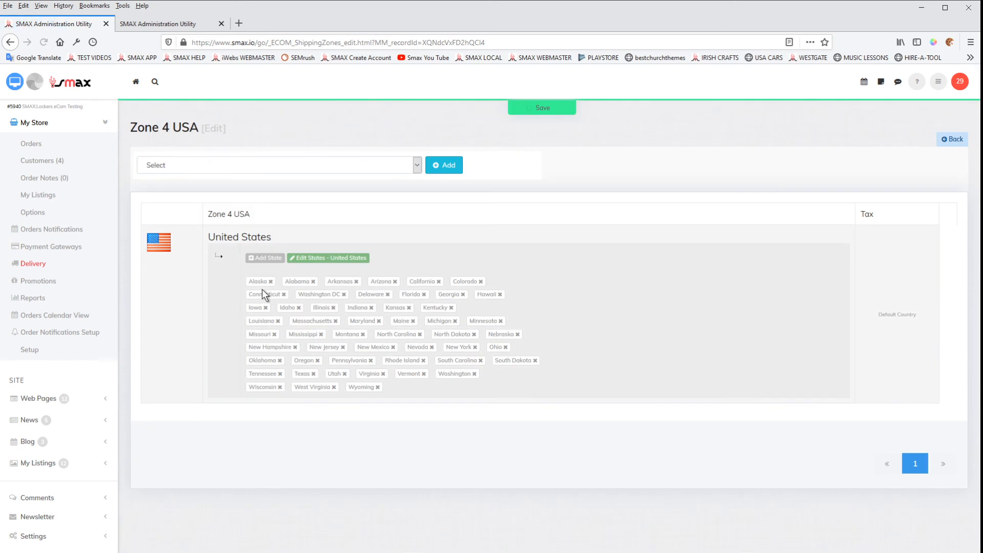
{"action": "left_click", "coordinate": [10, 42]}
Check the country and tax settings of Zone 6 South America and Zone 5 Australia, then return to the shipping zones
{"action": "left_click", "coordinate": [275, 455]}
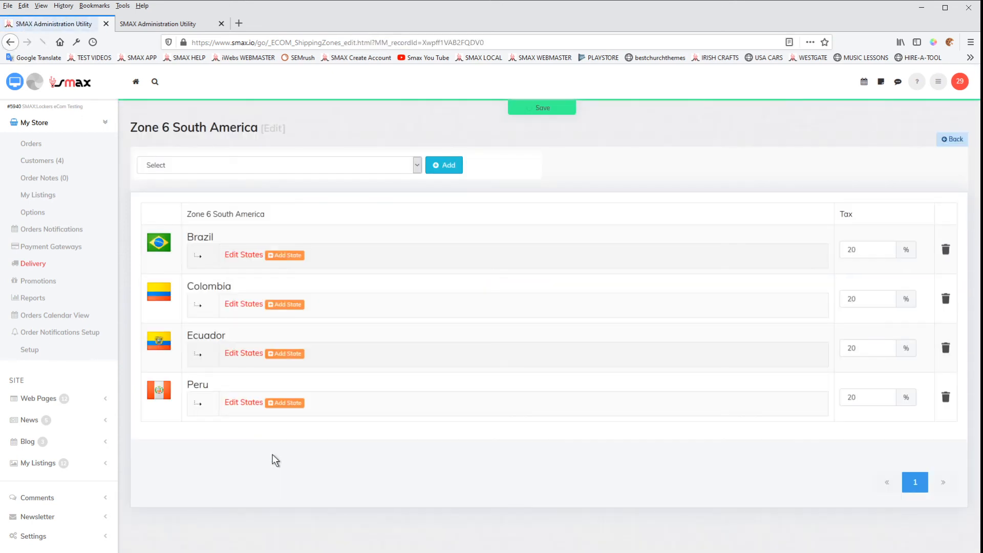
{"action": "left_click", "coordinate": [11, 42]}
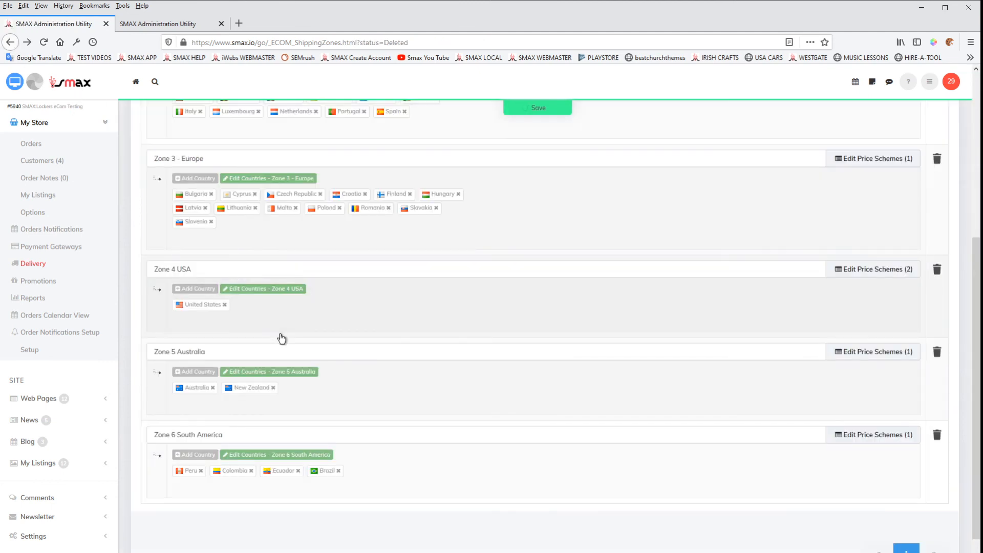
{"action": "left_click", "coordinate": [264, 372]}
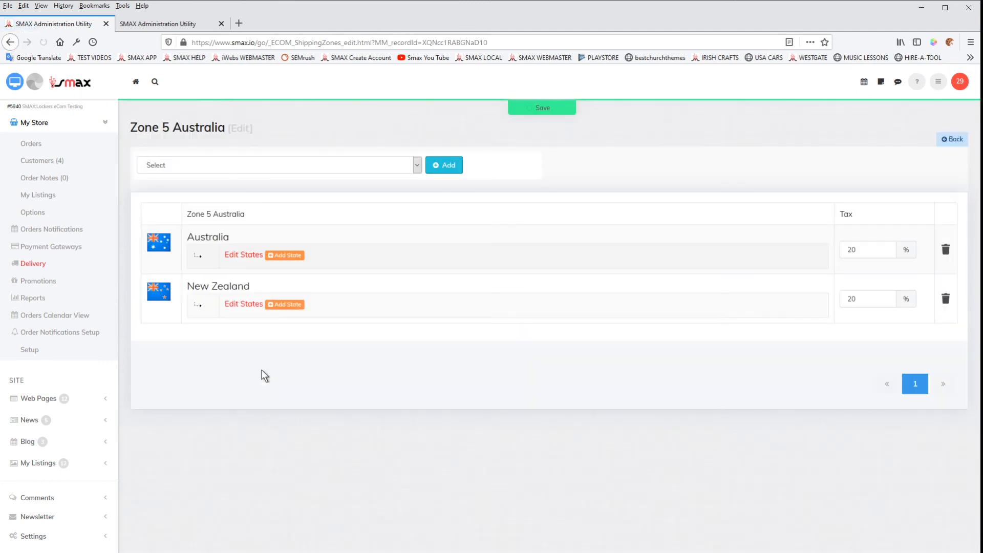
{"action": "left_click", "coordinate": [10, 42]}
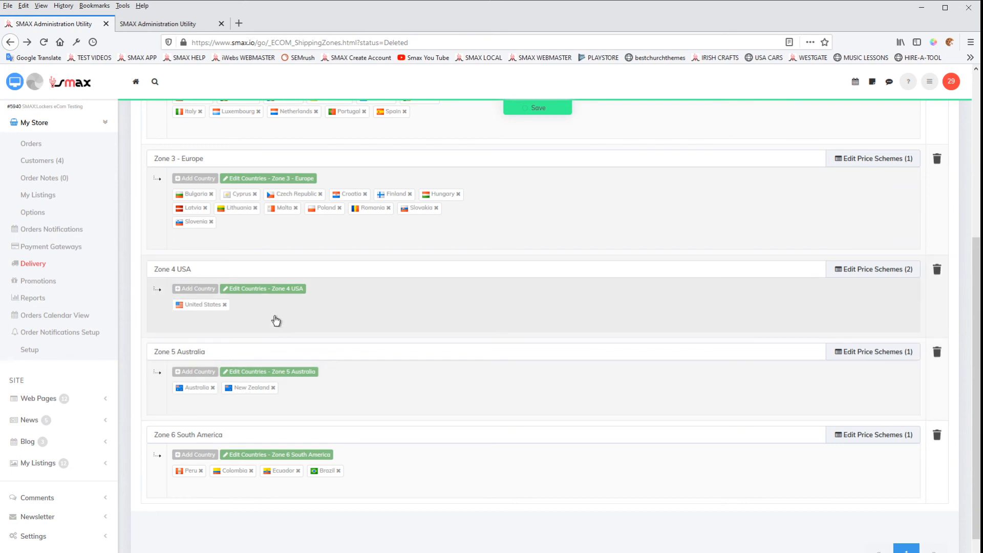
Open the United States state list from Zone 4 USA and examine the tax rates and codes of the states
{"action": "left_click", "coordinate": [260, 289]}
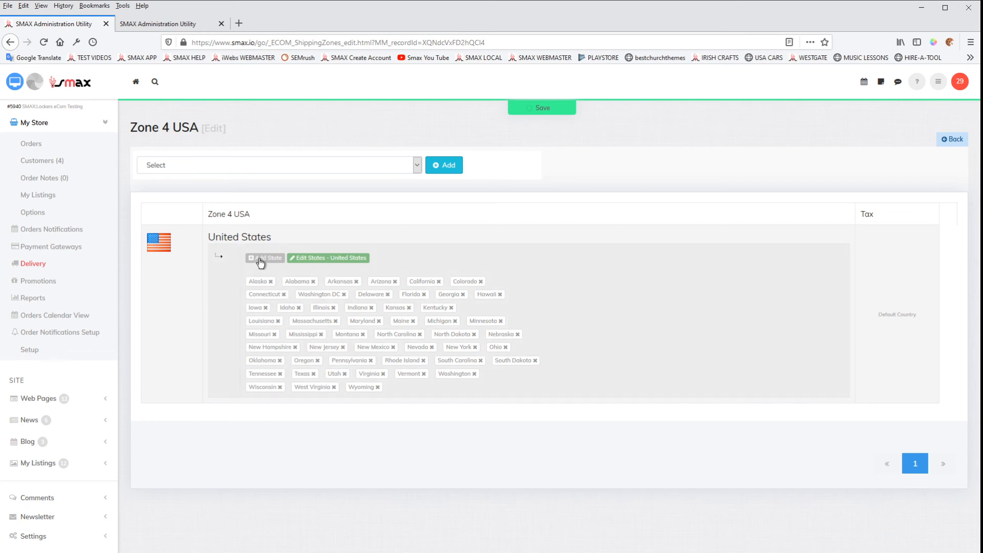
{"action": "left_click", "coordinate": [312, 259]}
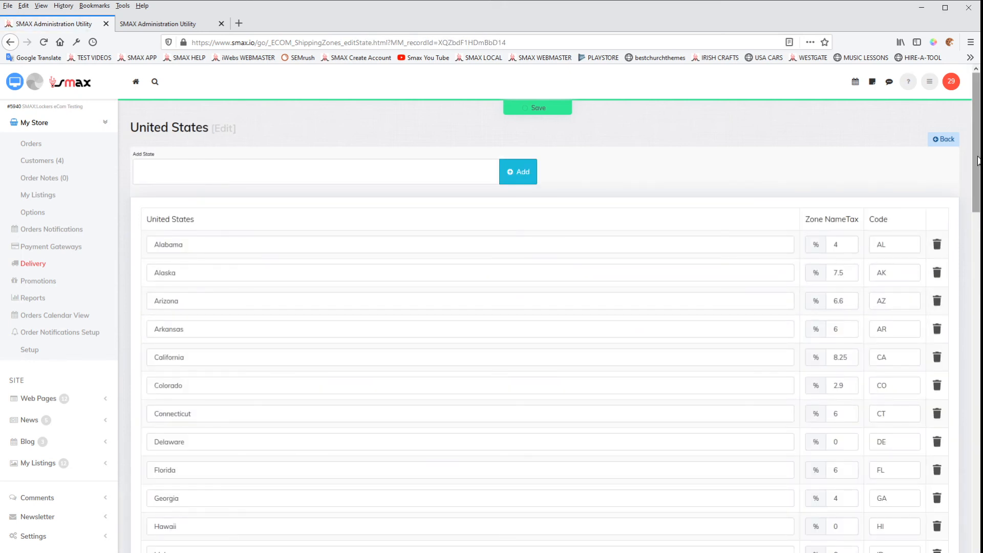
{"action": "left_click_drag", "start_coordinate": [978, 161], "coordinate": [977, 464]}
{"action": "scroll", "coordinate": [907, 232], "scroll_direction": "up", "scroll_amount": 20}
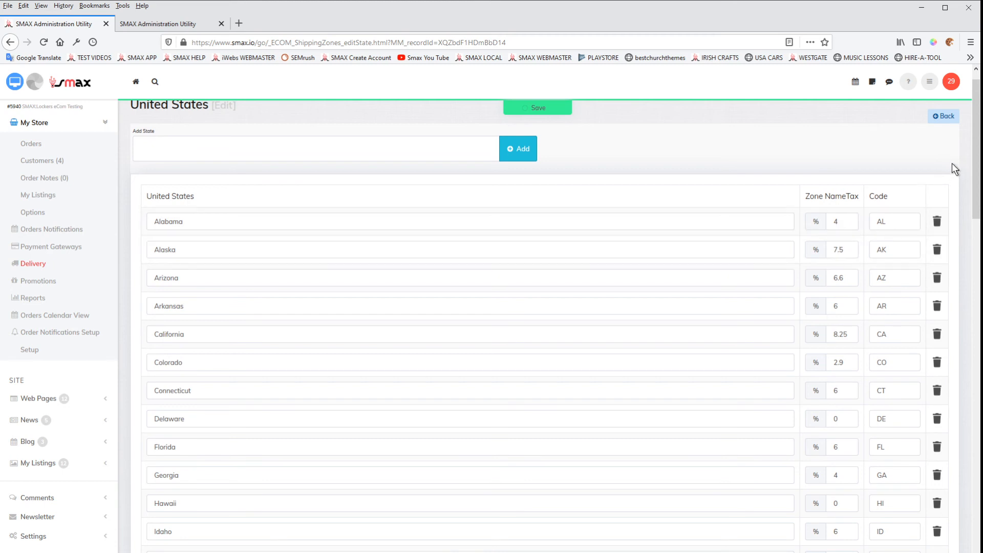
{"action": "scroll", "coordinate": [931, 220], "scroll_direction": "down", "scroll_amount": 8}
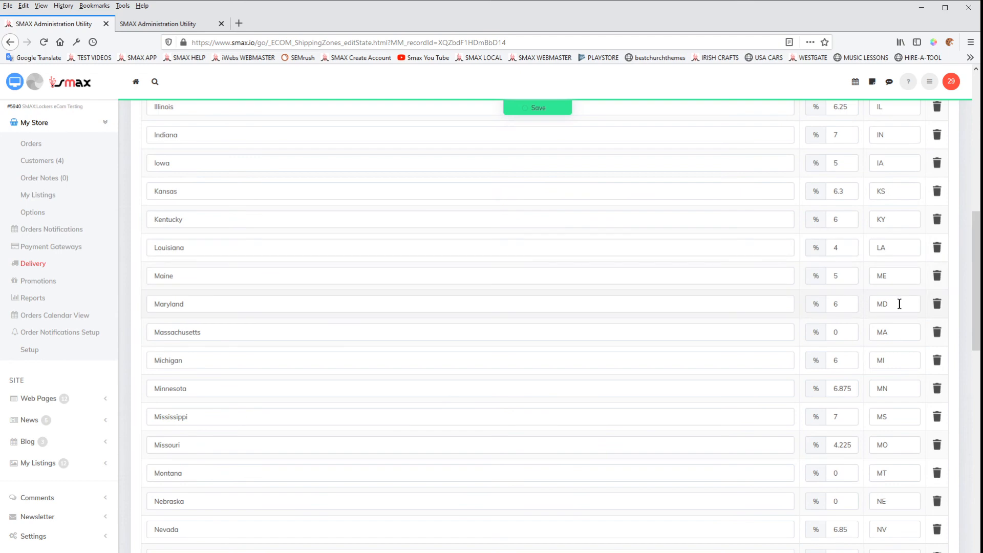
{"action": "left_click_drag", "start_coordinate": [969, 250], "coordinate": [976, 102]}
{"action": "scroll", "coordinate": [958, 315], "scroll_direction": "up", "scroll_amount": 6}
{"action": "scroll", "coordinate": [958, 314], "scroll_direction": "down", "scroll_amount": 8}
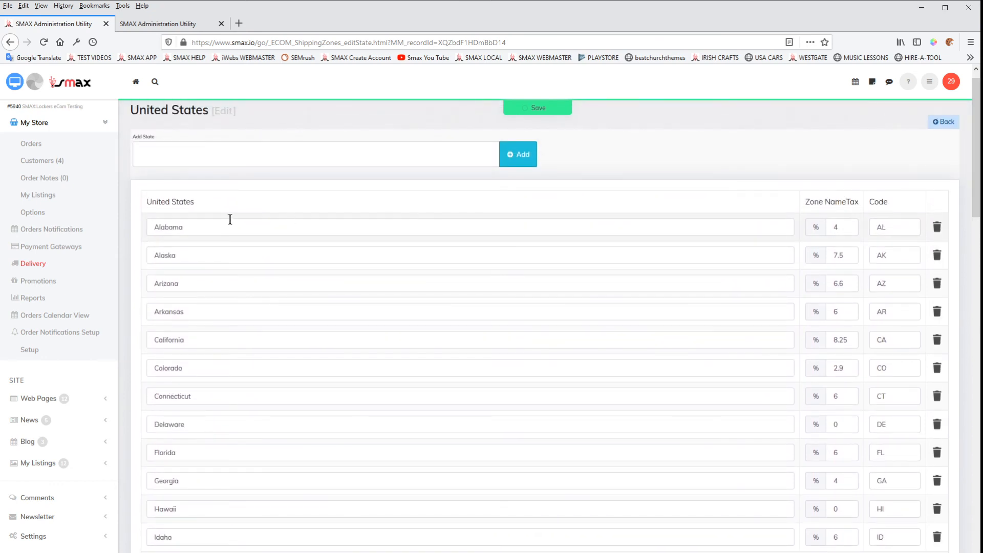
Review the product tax and shipping tax options in the store setup, then return to the delivery zones
{"action": "left_click", "coordinate": [29, 351]}
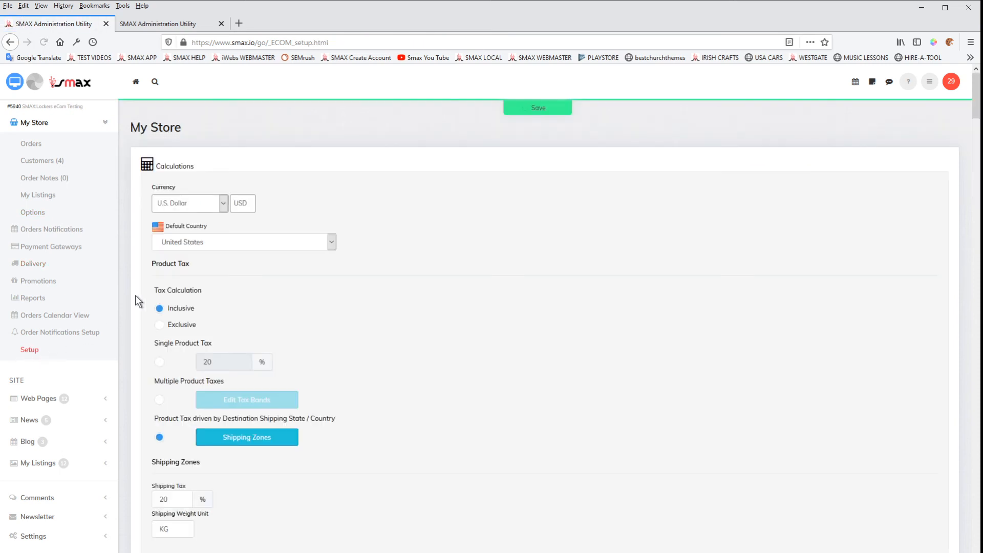
{"action": "scroll", "coordinate": [340, 328], "scroll_direction": "down", "scroll_amount": 2}
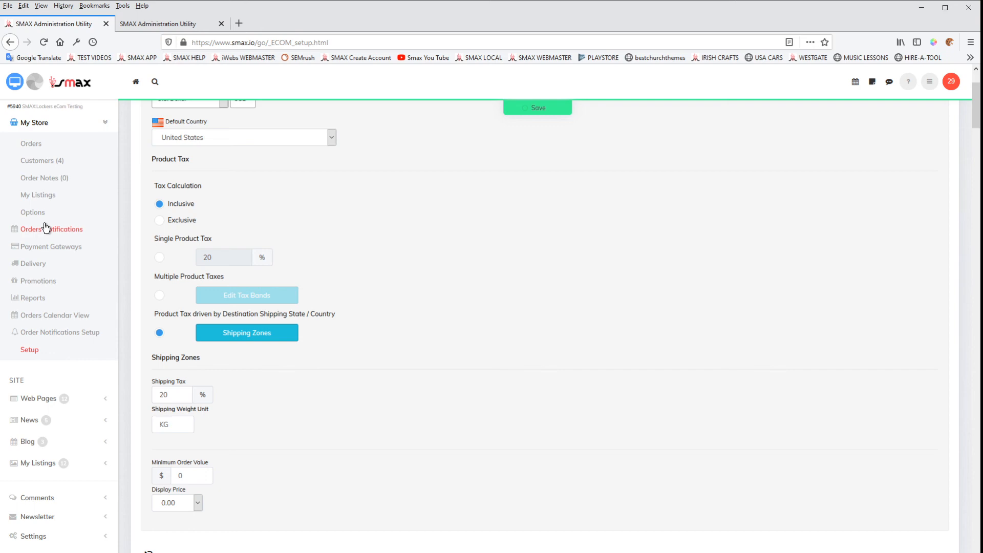
{"action": "left_click", "coordinate": [31, 266]}
{"action": "scroll", "coordinate": [389, 308], "scroll_direction": "down", "scroll_amount": 6}
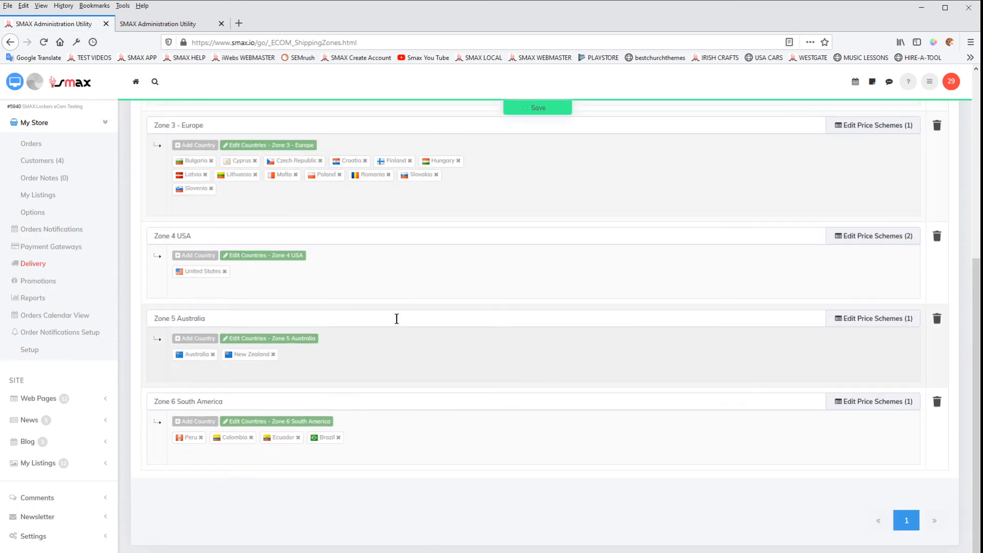
Check the country taxes of Zone 6 South America and switch the store setup to Single Product Tax, saving the change
{"action": "left_click", "coordinate": [267, 424]}
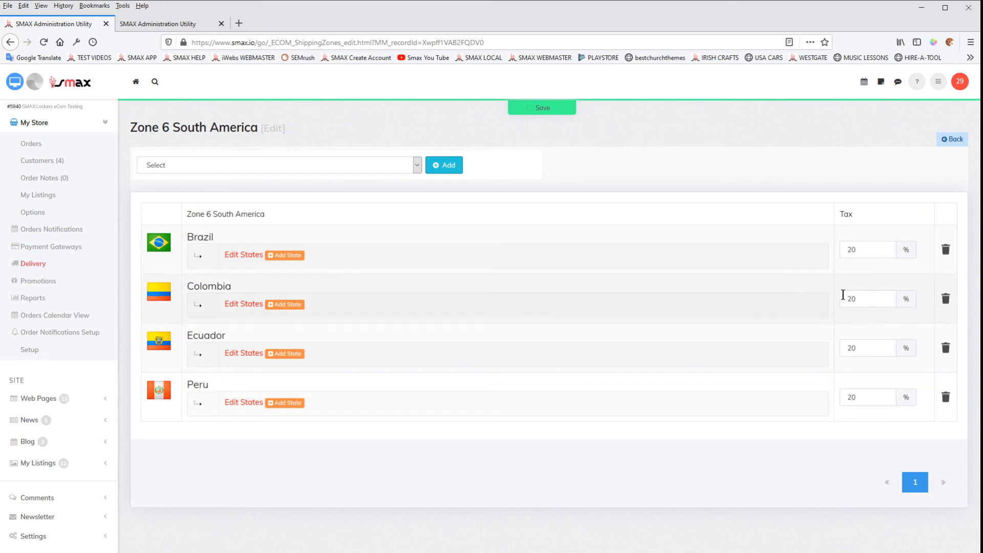
{"action": "left_click", "coordinate": [30, 351]}
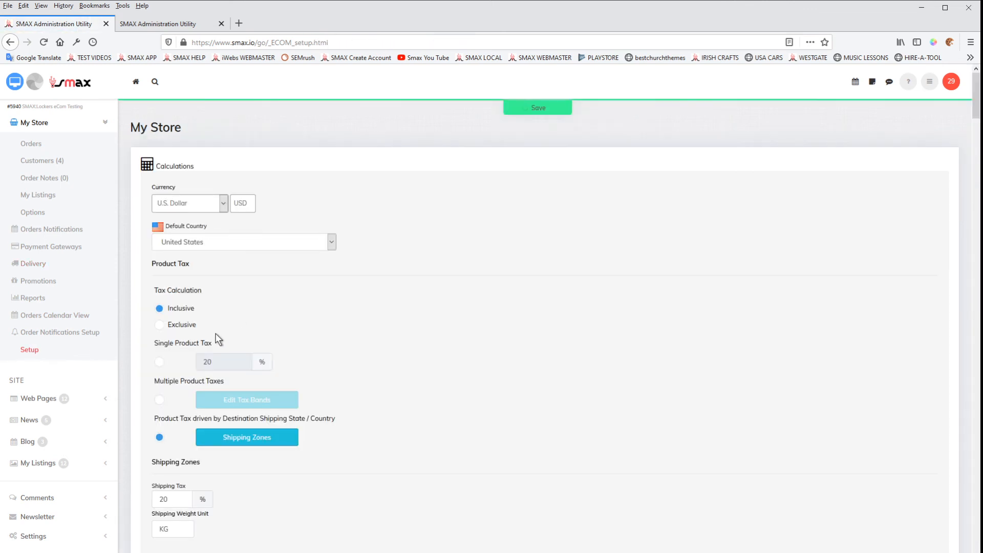
{"action": "scroll", "coordinate": [216, 333], "scroll_direction": "down", "scroll_amount": 2}
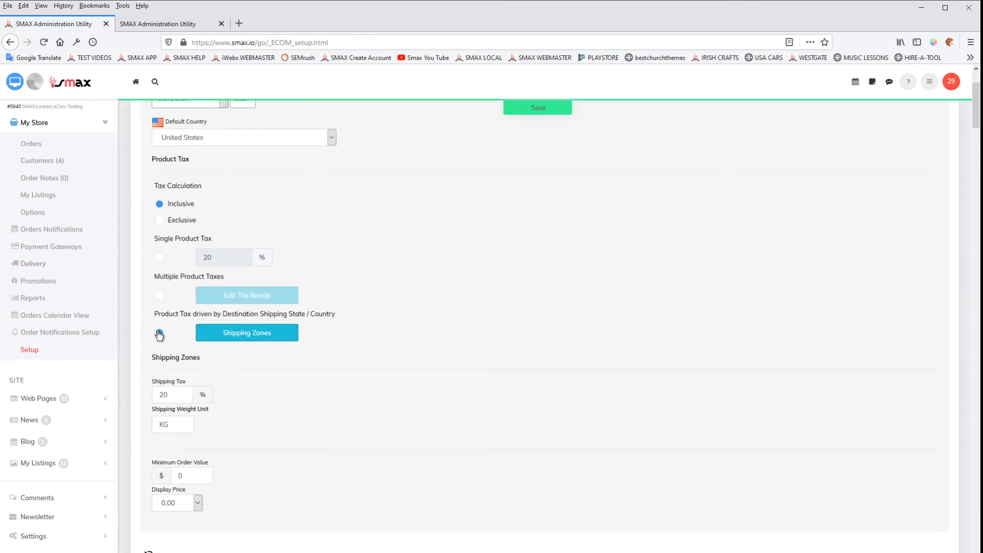
{"action": "left_click", "coordinate": [158, 258]}
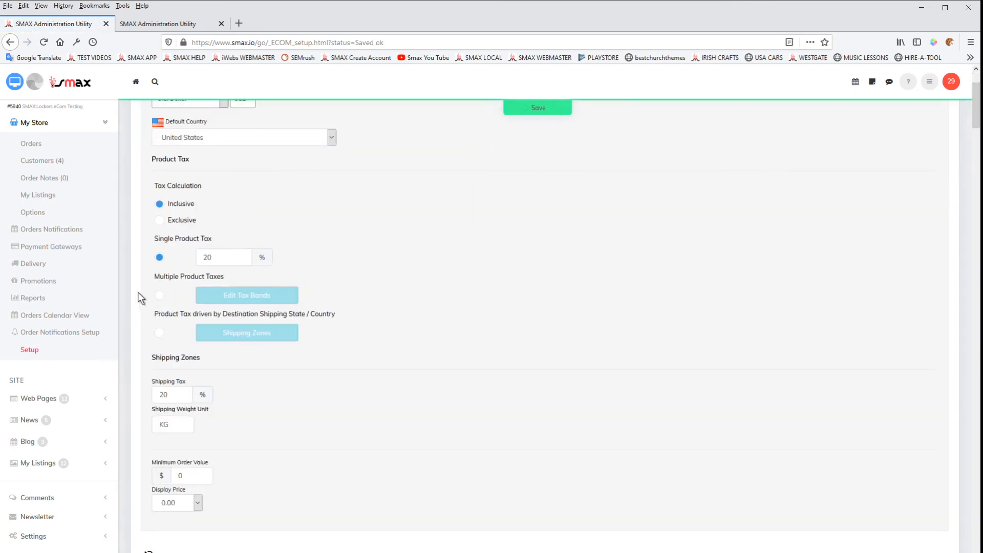
Add the state Lima Center to Peru in the Zone 6 South America shipping zone
{"action": "left_click", "coordinate": [32, 264]}
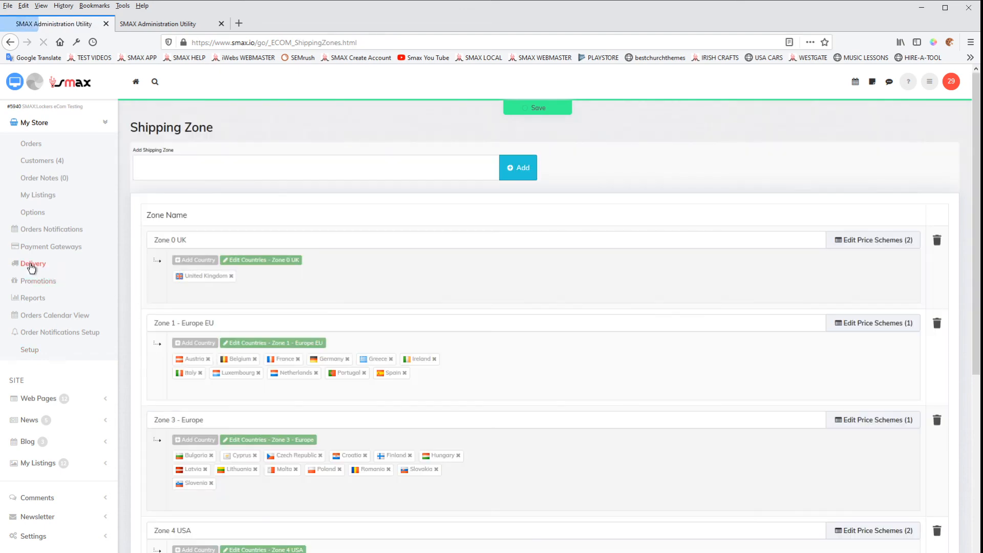
{"action": "scroll", "coordinate": [352, 357], "scroll_direction": "down", "scroll_amount": 5}
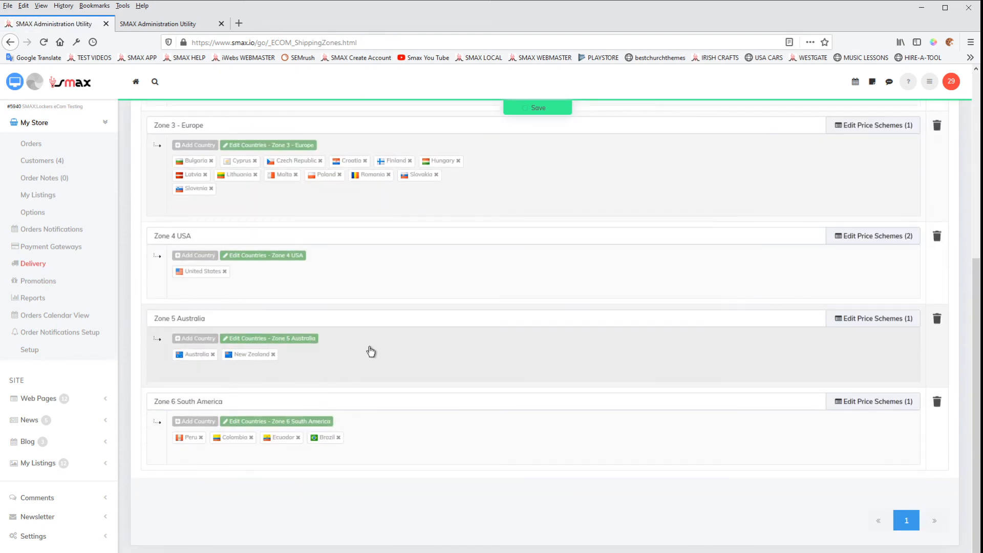
{"action": "left_click", "coordinate": [264, 421]}
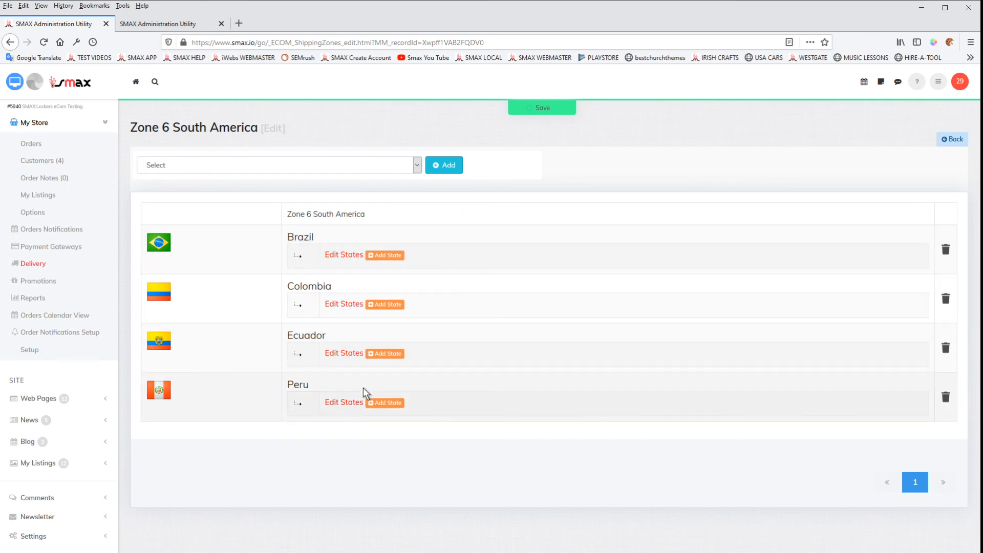
{"action": "left_click", "coordinate": [394, 405]}
{"action": "left_click", "coordinate": [186, 176]}
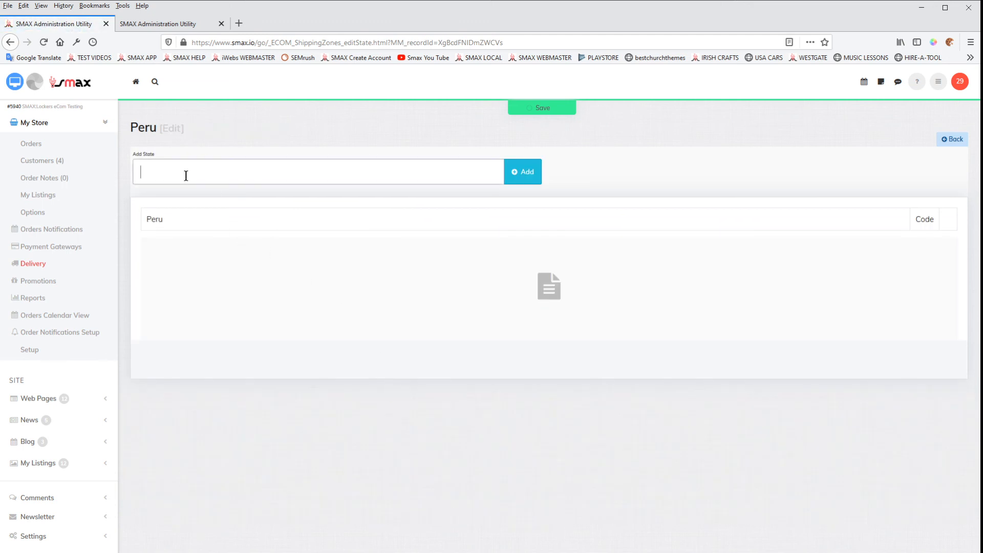
{"action": "type", "text": "Lima Center"}
{"action": "left_click", "coordinate": [528, 177]}
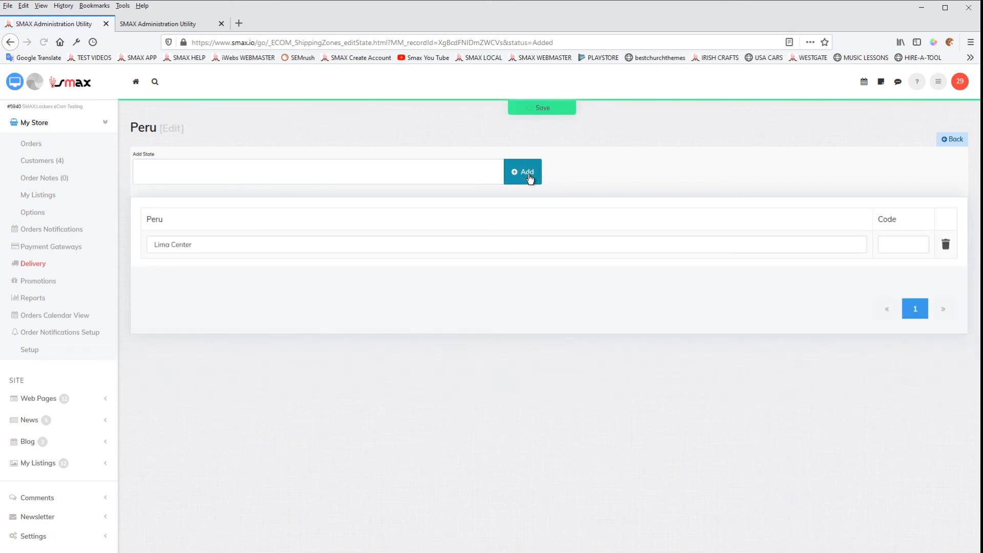
Add the states Arequipa and Huancayo to Peru
{"action": "left_click", "coordinate": [208, 177]}
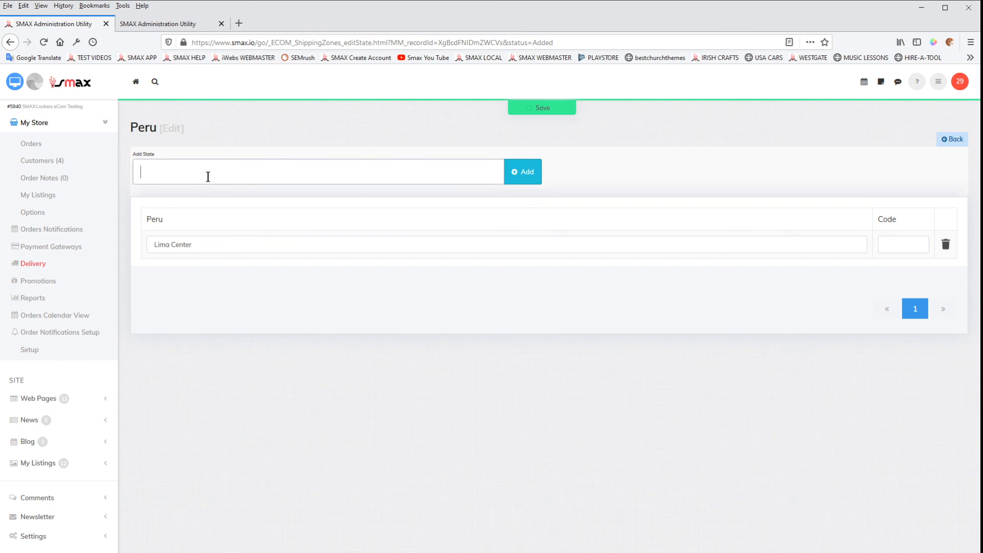
{"action": "type", "text": "Arequipa"}
{"action": "left_click", "coordinate": [530, 180]}
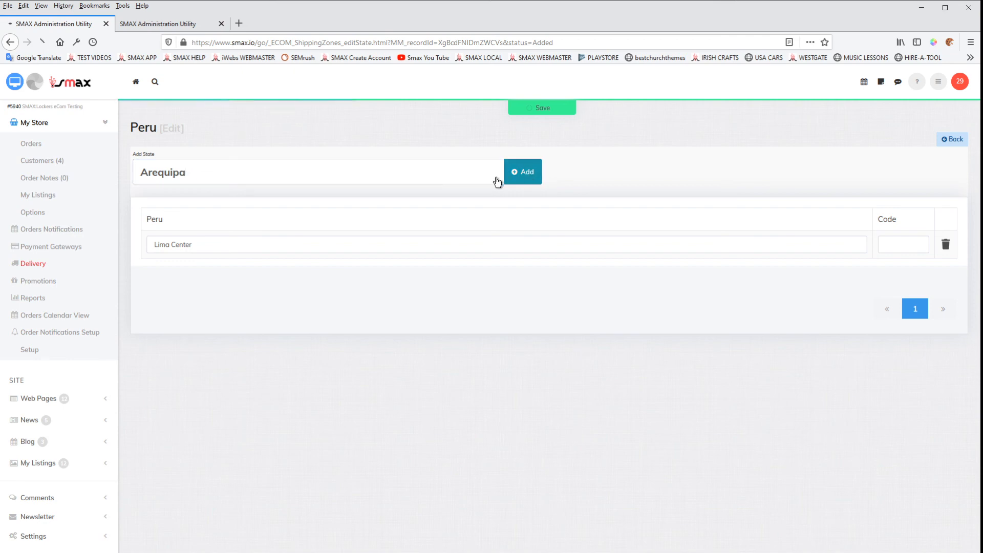
{"action": "left_click", "coordinate": [264, 172]}
{"action": "type", "text": "Hui"}
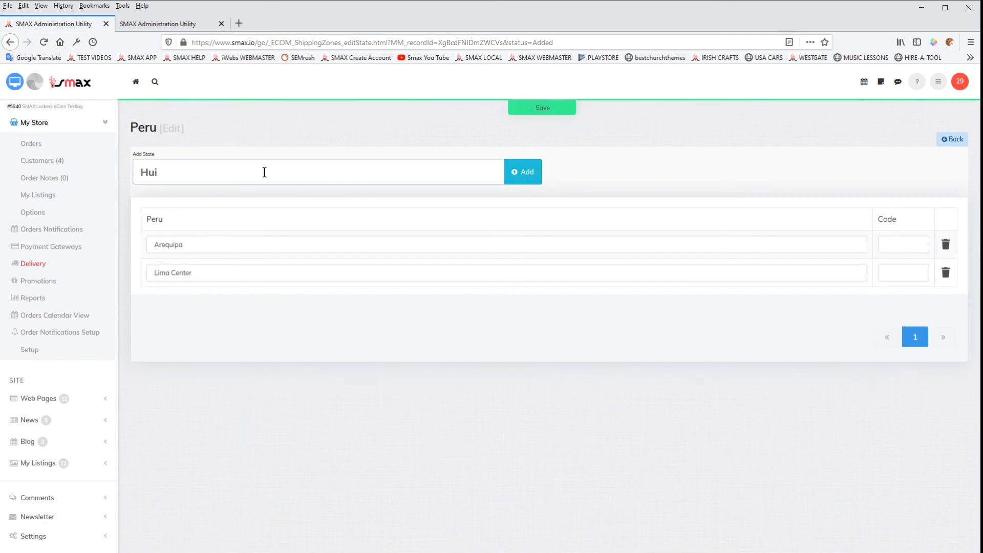
{"action": "type", "text": "a"}
{"action": "key", "text": "BackSpace"}
{"action": "key", "text": "BackSpace"}
{"action": "type", "text": "ancayo"}
{"action": "left_click", "coordinate": [514, 176]}
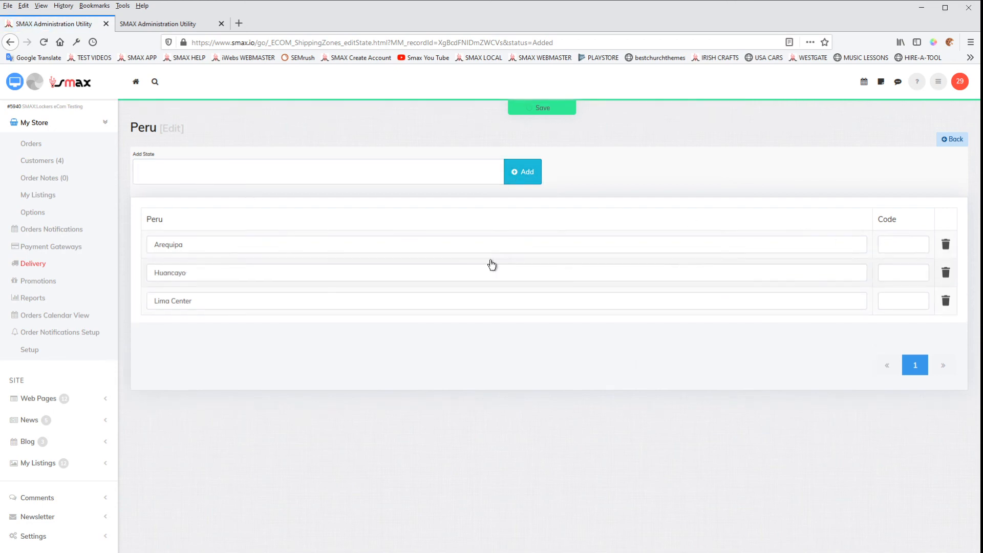
Set the Peru state codes to AR for Arequipa, HY for Huancayo and LI for Lima Center, and save them
{"action": "left_click", "coordinate": [918, 249]}
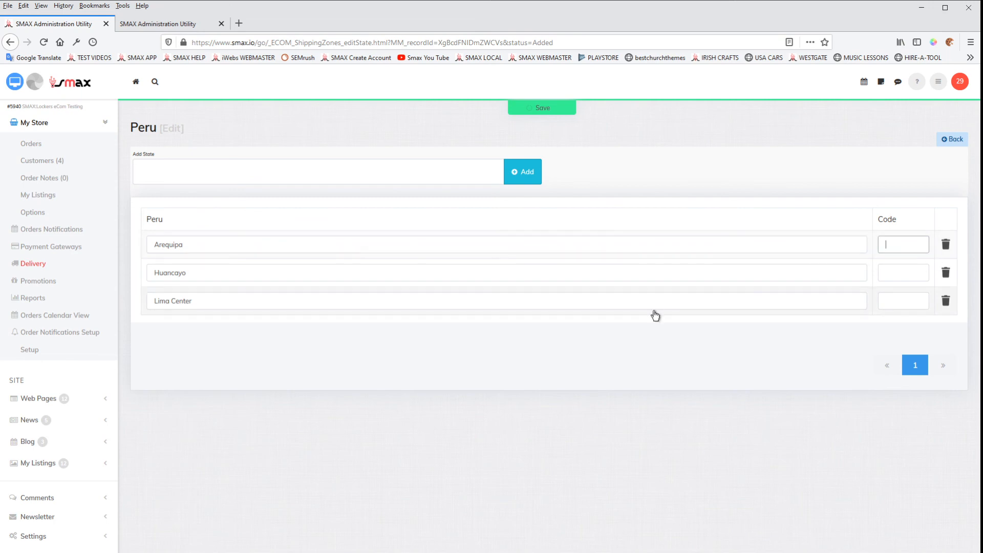
{"action": "type", "text": "AR"}
{"action": "left_click", "coordinate": [891, 273]}
{"action": "left_click", "coordinate": [542, 109]}
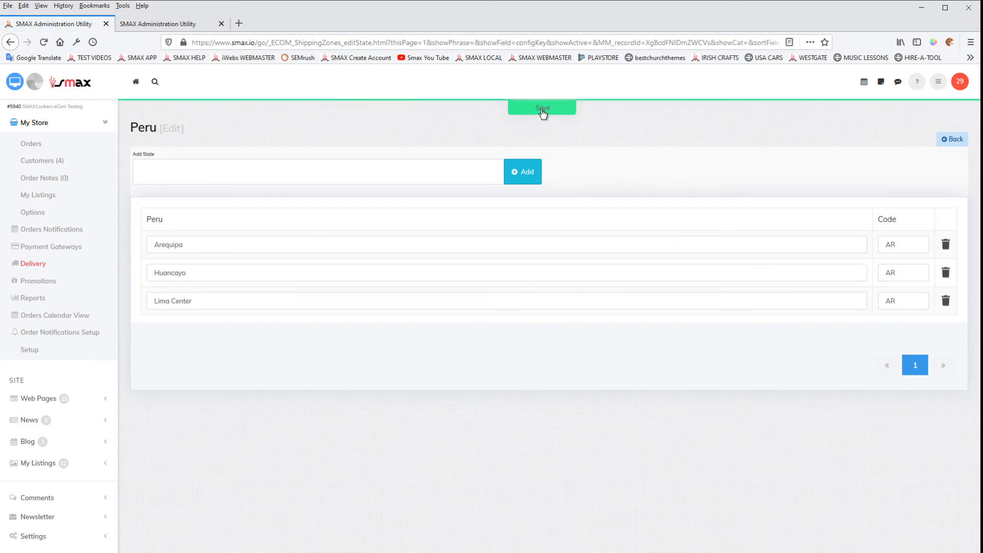
{"action": "double_click", "coordinate": [897, 273]}
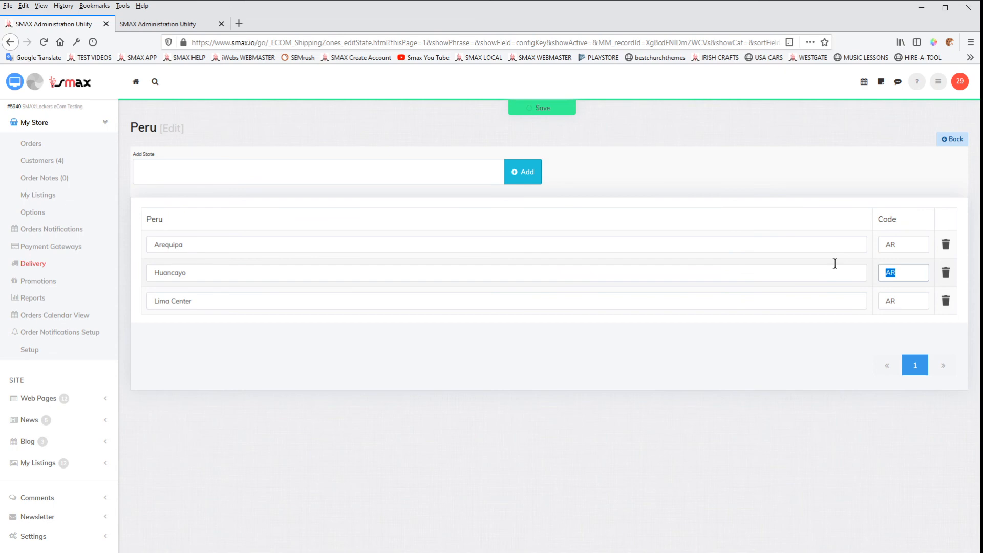
{"action": "type", "text": "HY"}
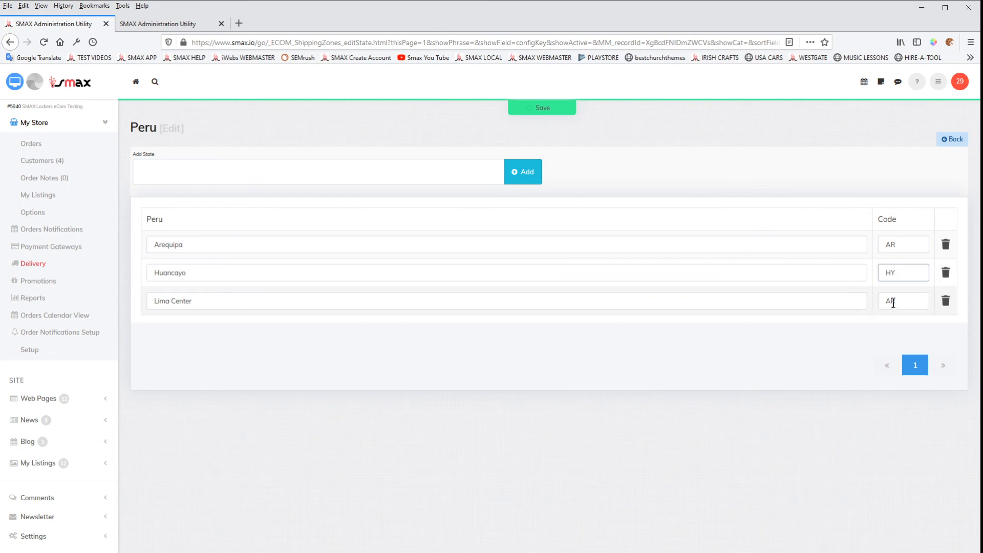
{"action": "double_click", "coordinate": [911, 305]}
{"action": "type", "text": "LI"}
{"action": "left_click", "coordinate": [548, 109]}
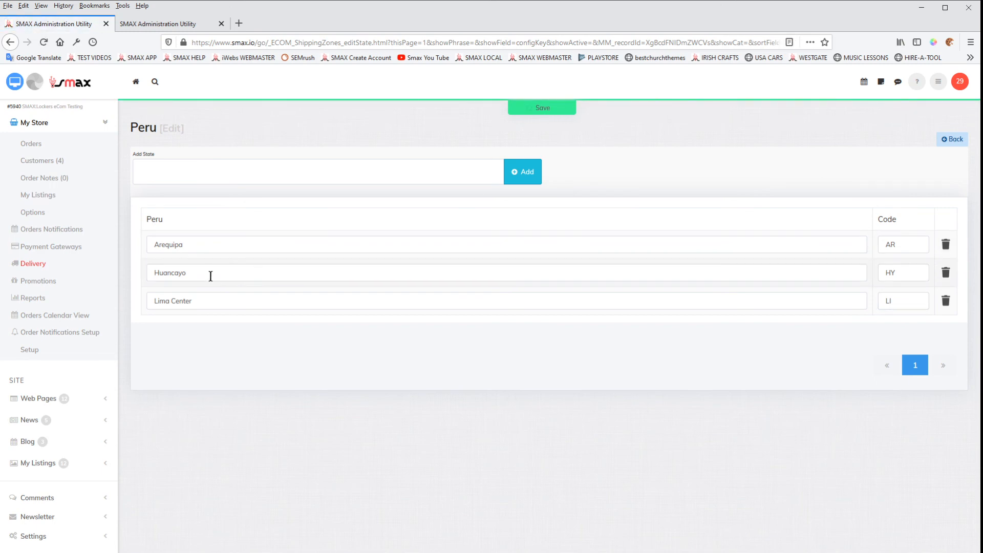
Check the state and country choices for Ecuador in the store's checkout preview and reload the page
{"action": "left_click", "coordinate": [32, 264]}
{"action": "scroll", "coordinate": [340, 317], "scroll_direction": "down", "scroll_amount": 5}
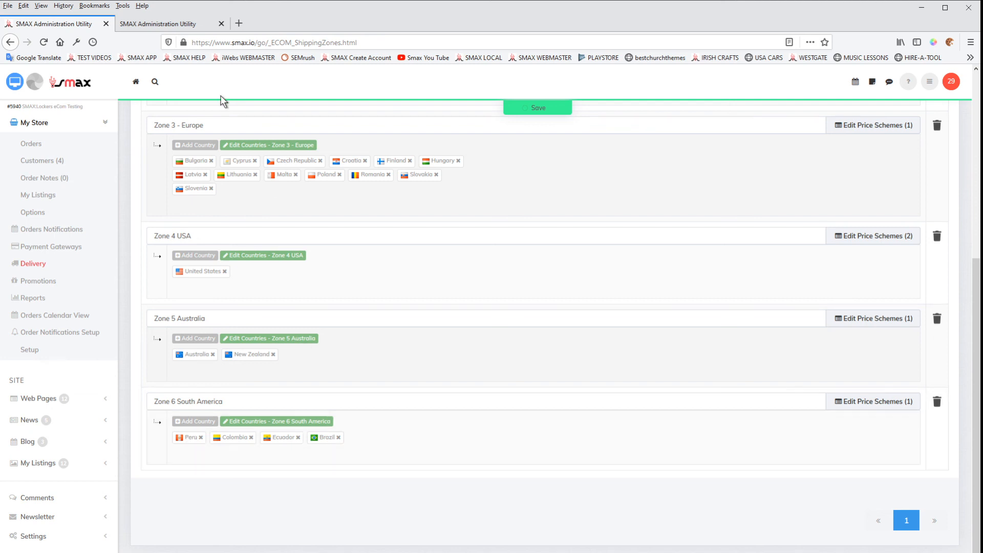
{"action": "left_click", "coordinate": [186, 24]}
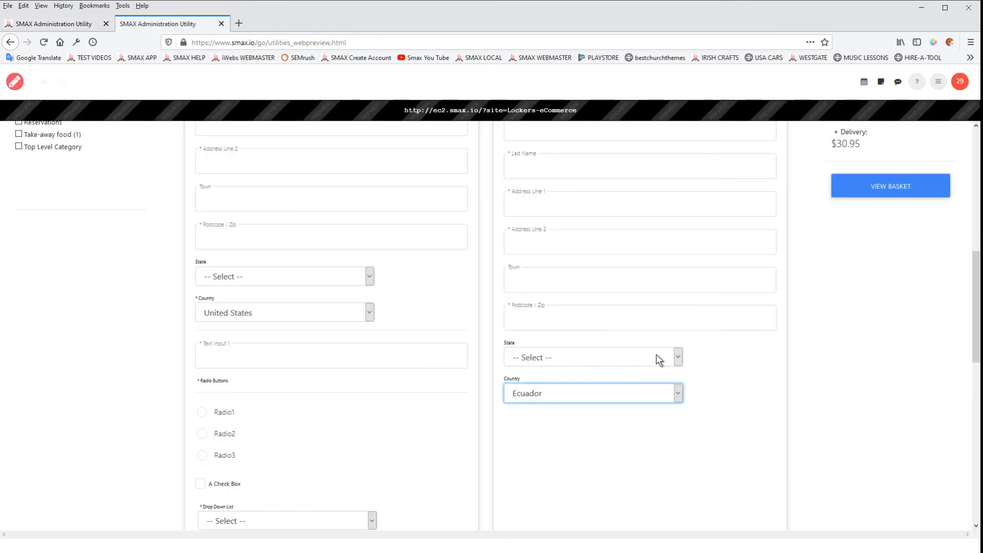
{"action": "left_click", "coordinate": [559, 358]}
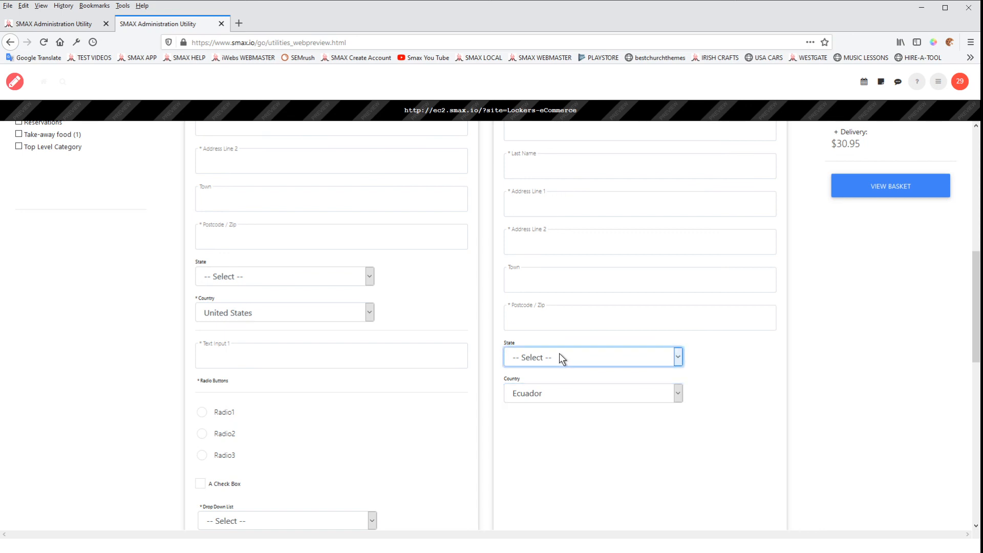
{"action": "left_click", "coordinate": [555, 394]}
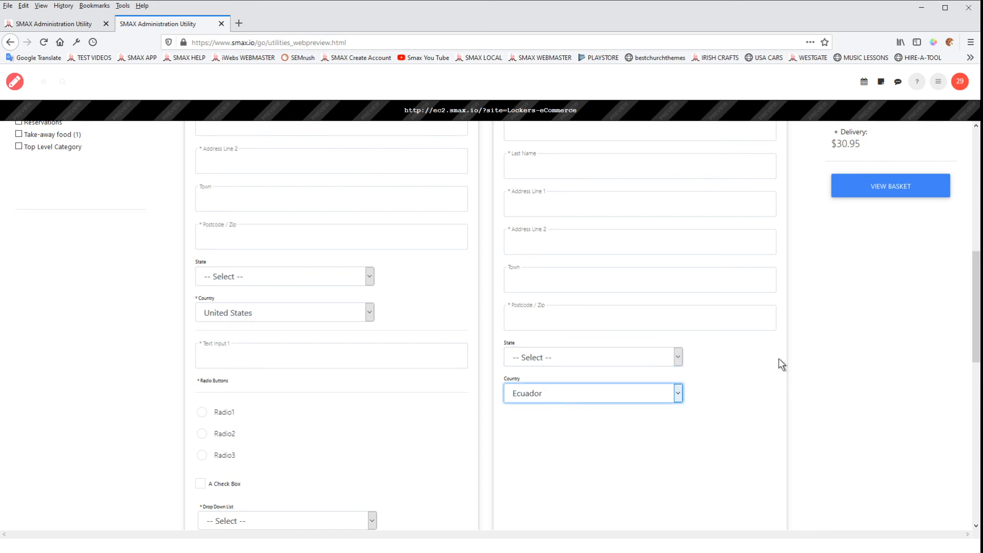
{"action": "left_click", "coordinate": [822, 357]}
{"action": "key", "text": "F5"}
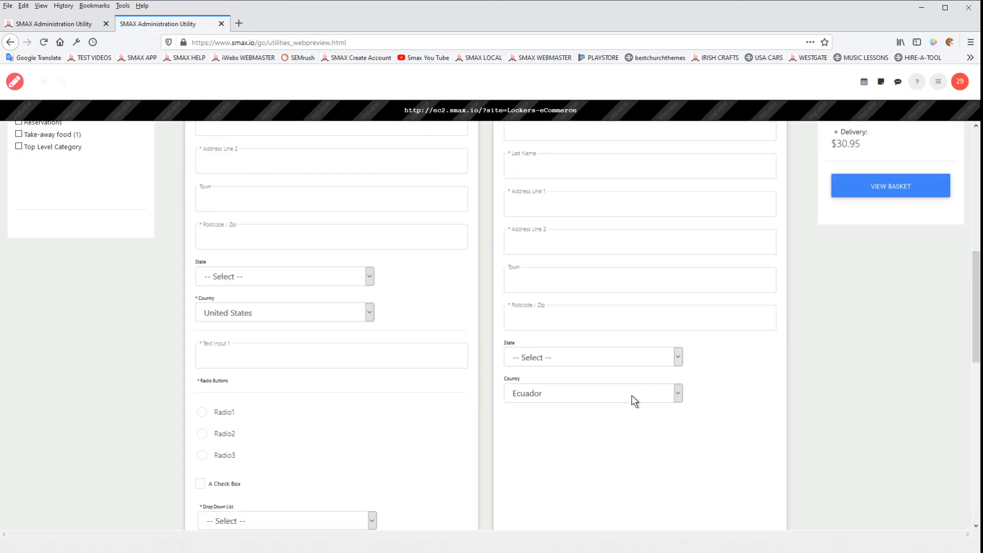
Choose Peru as the delivery country at checkout and examine the states offered for it
{"action": "left_click", "coordinate": [633, 396]}
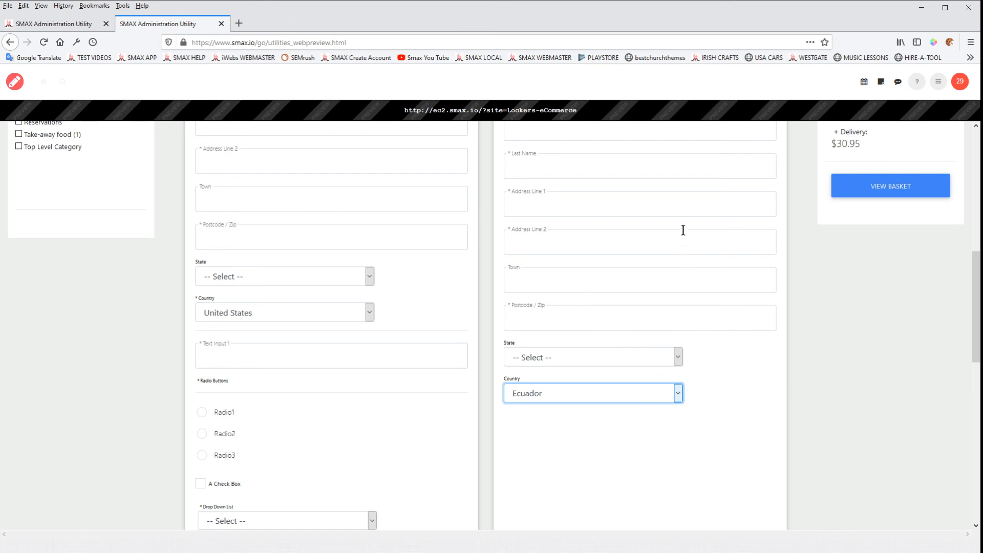
{"action": "left_click", "coordinate": [559, 252]}
{"action": "left_click", "coordinate": [603, 347]}
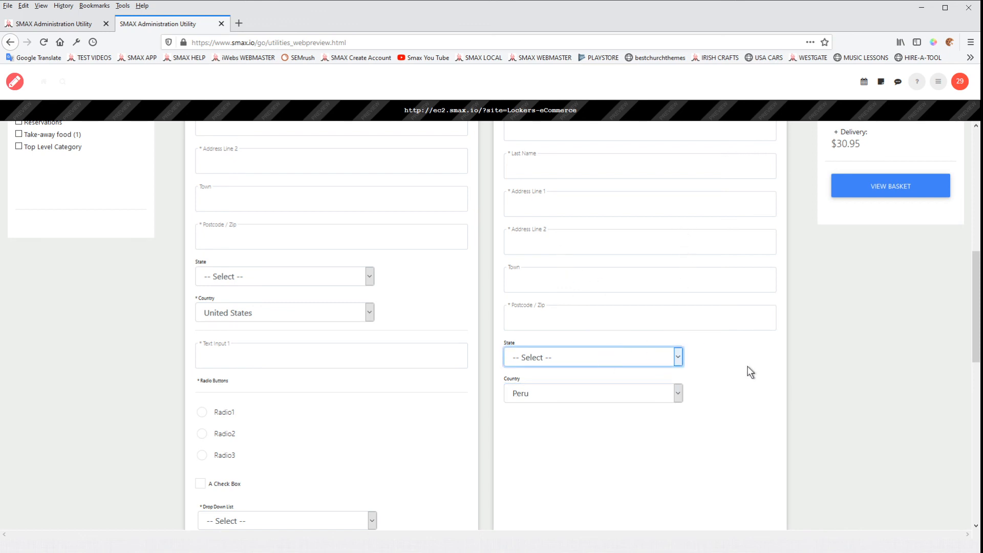
Check the state list for Latvia and set the delivery country at checkout to Luxembourg
{"action": "left_click", "coordinate": [680, 398]}
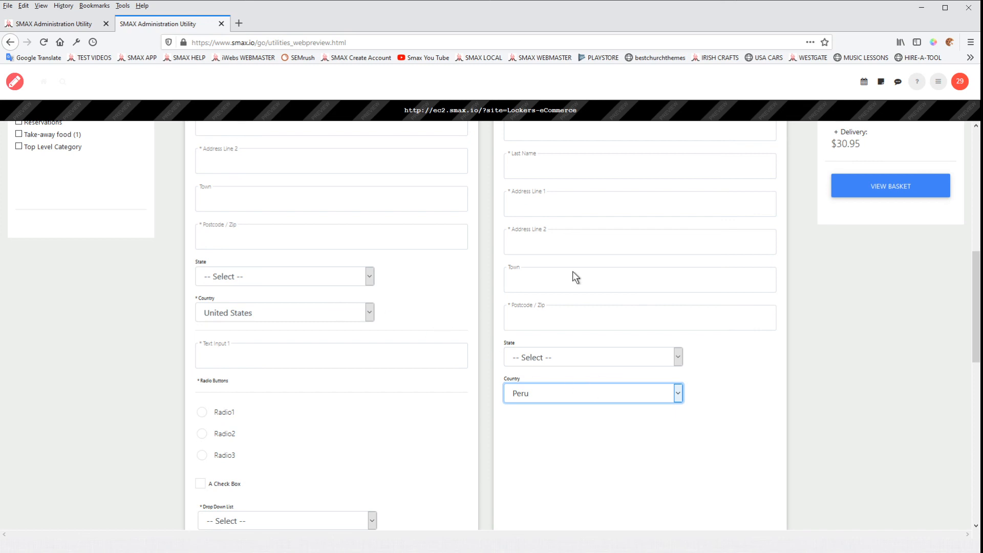
{"action": "key", "text": "l"}
{"action": "key", "text": "h"}
{"action": "key", "text": "u"}
{"action": "key", "text": "l"}
{"action": "left_click", "coordinate": [568, 355]}
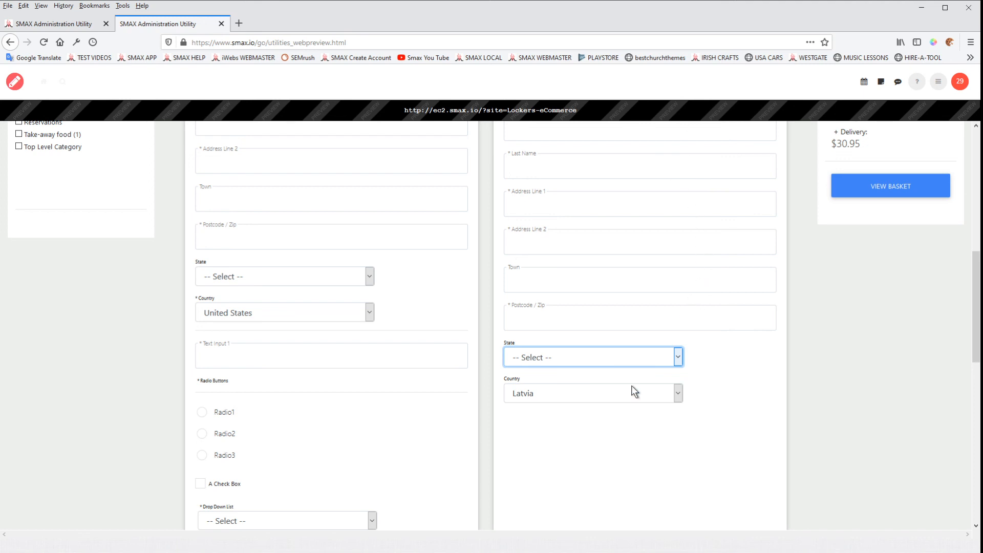
{"action": "left_click", "coordinate": [620, 395]}
{"action": "type", "text": "lu"}
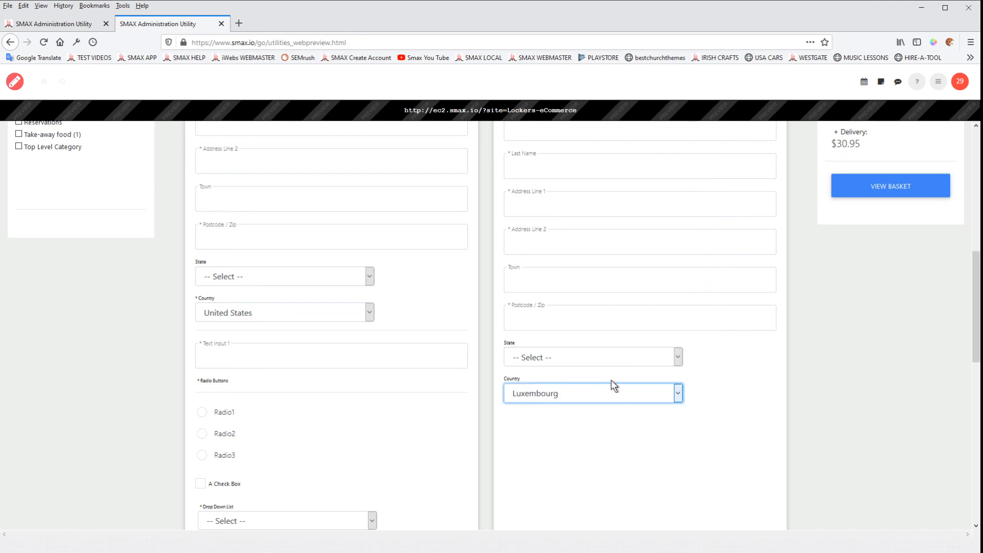
Return to the delivery settings and look through the shipping zones and their countries
{"action": "left_click", "coordinate": [68, 26]}
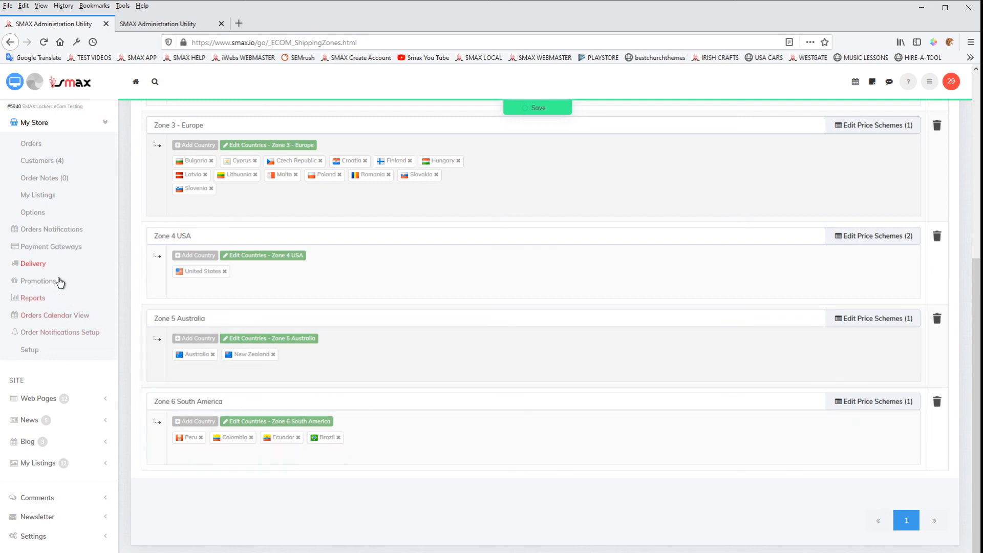
{"action": "left_click", "coordinate": [44, 265]}
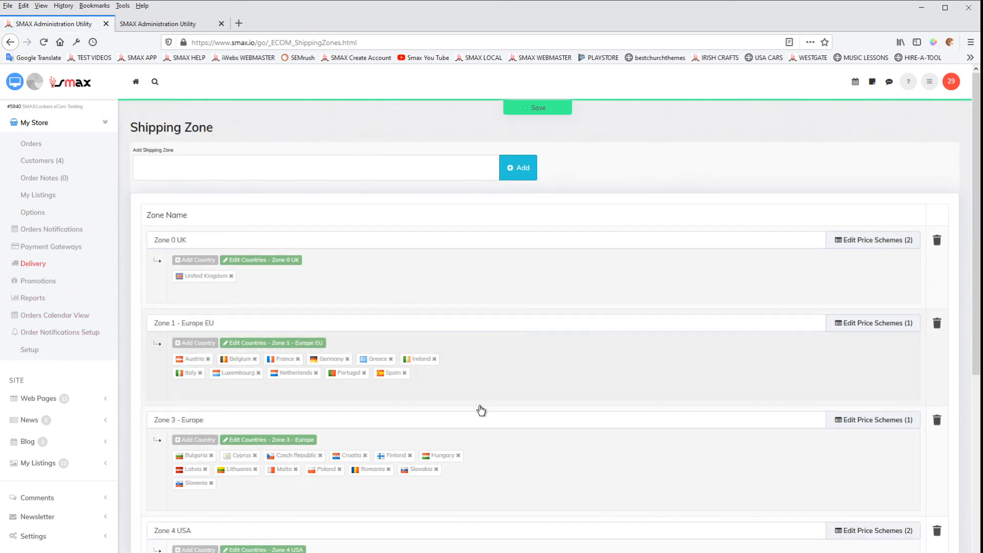
{"action": "scroll", "coordinate": [479, 408], "scroll_direction": "down", "scroll_amount": 6}
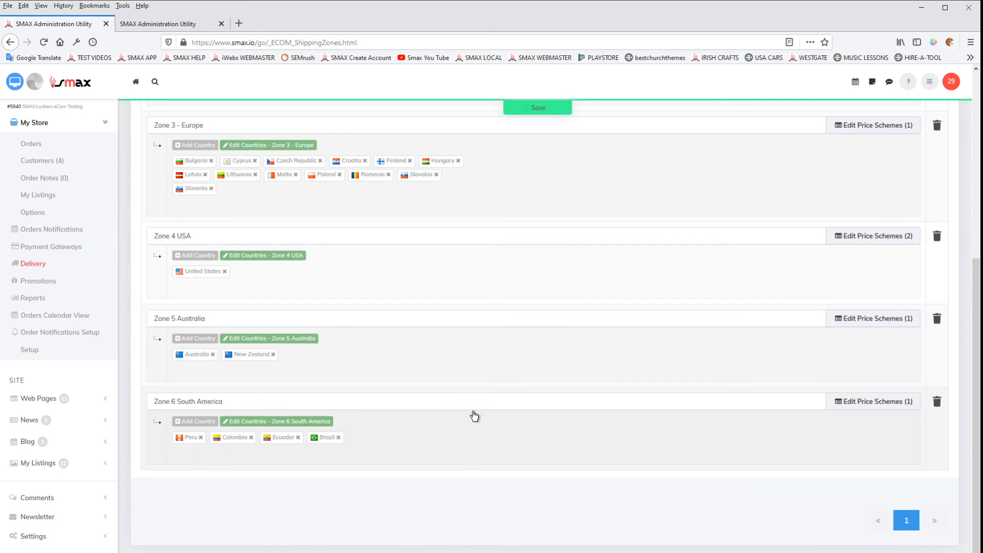
{"action": "scroll", "coordinate": [472, 416], "scroll_direction": "up", "scroll_amount": 4}
{"action": "scroll", "coordinate": [467, 420], "scroll_direction": "up", "scroll_amount": 2}
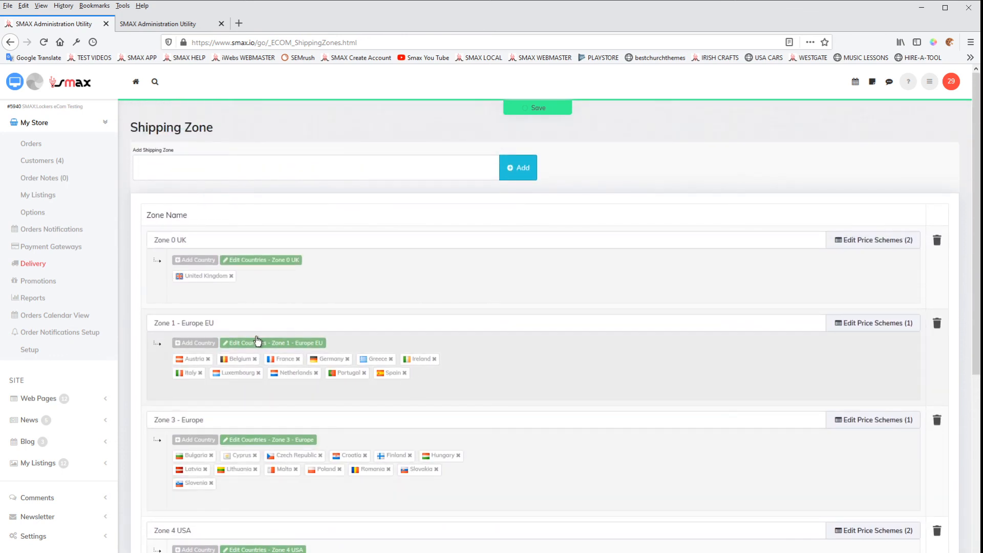
{"action": "left_click_drag", "start_coordinate": [977, 231], "coordinate": [975, 305]}
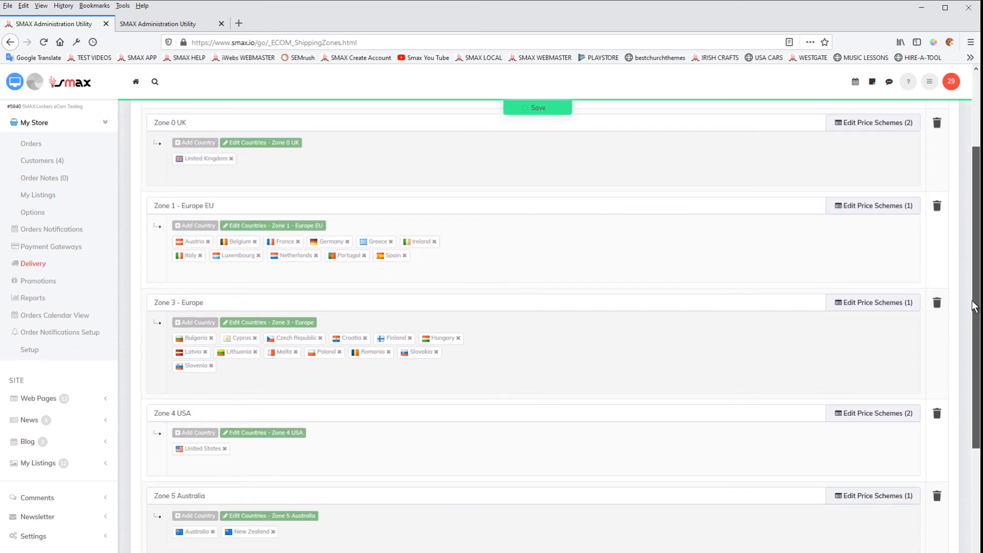